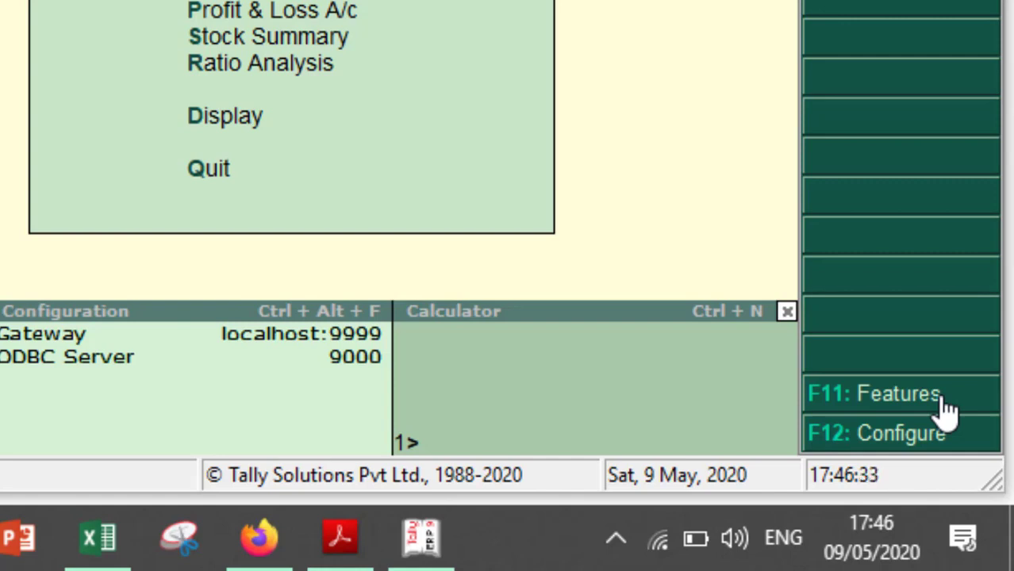
# Step: Open the Statutory & Taxation features of the company FINE DEALERS
pyautogui.press('F11')
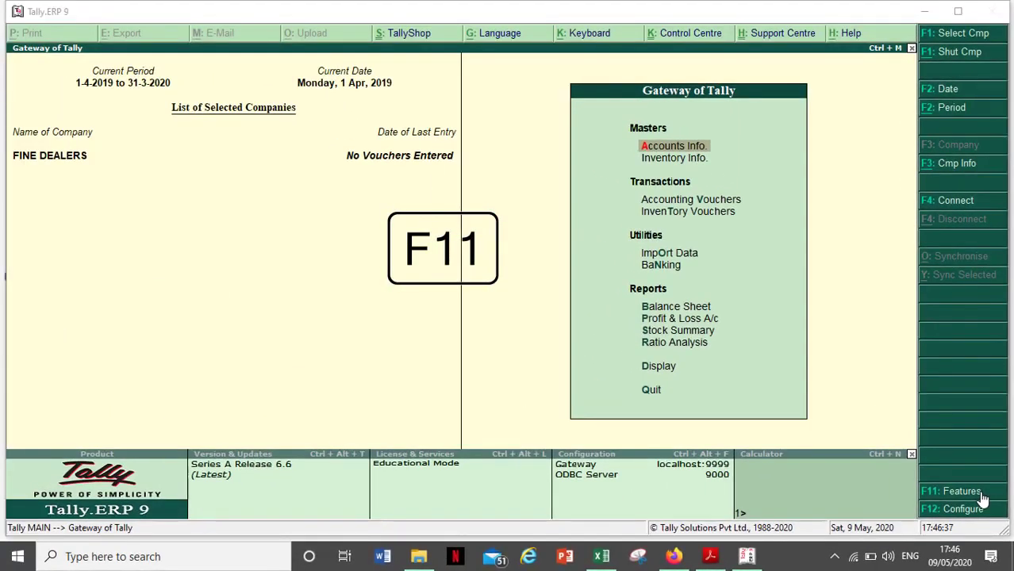
pyautogui.click(982, 498)
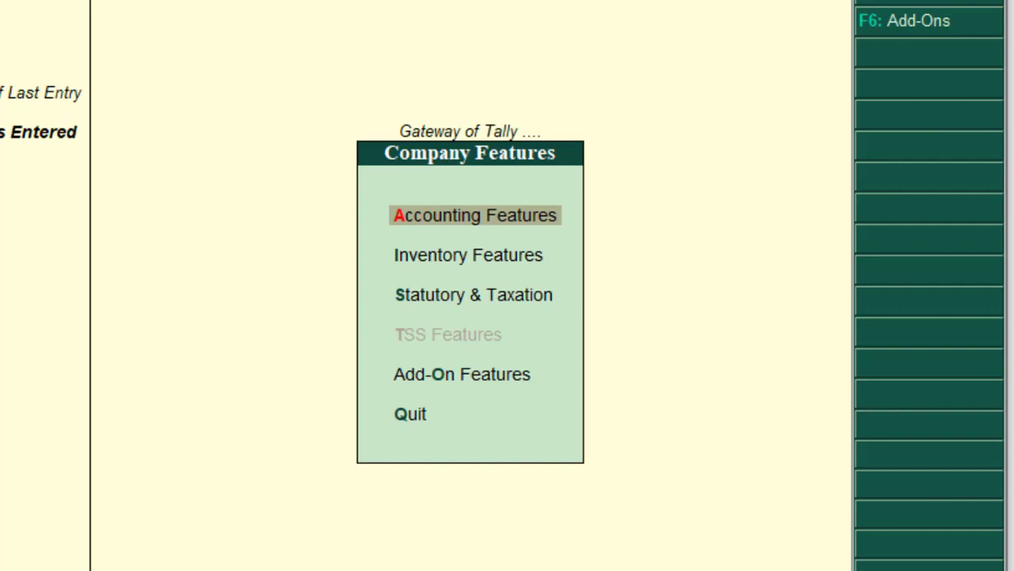
pyautogui.press('Down')
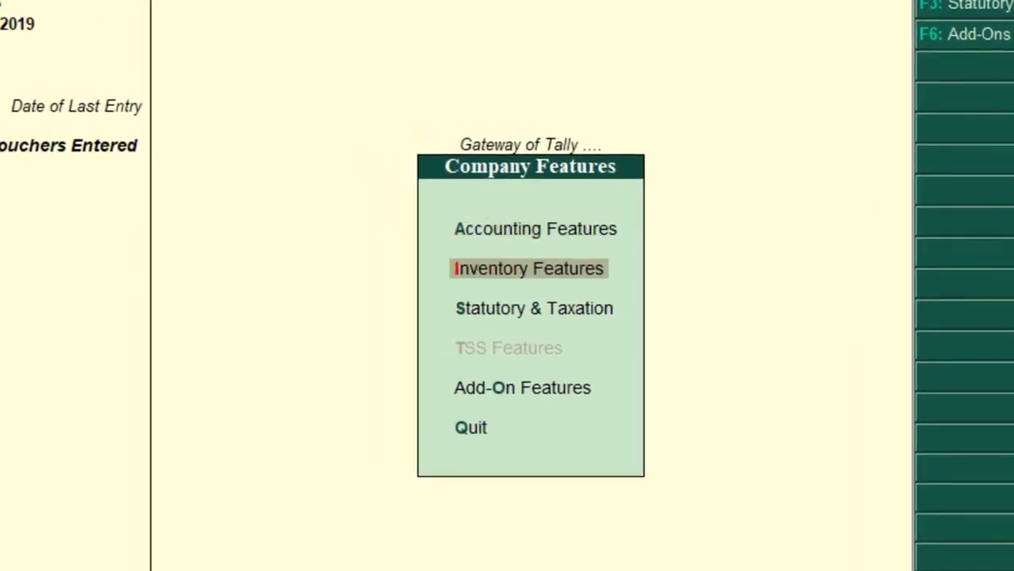
pyautogui.press('Down')
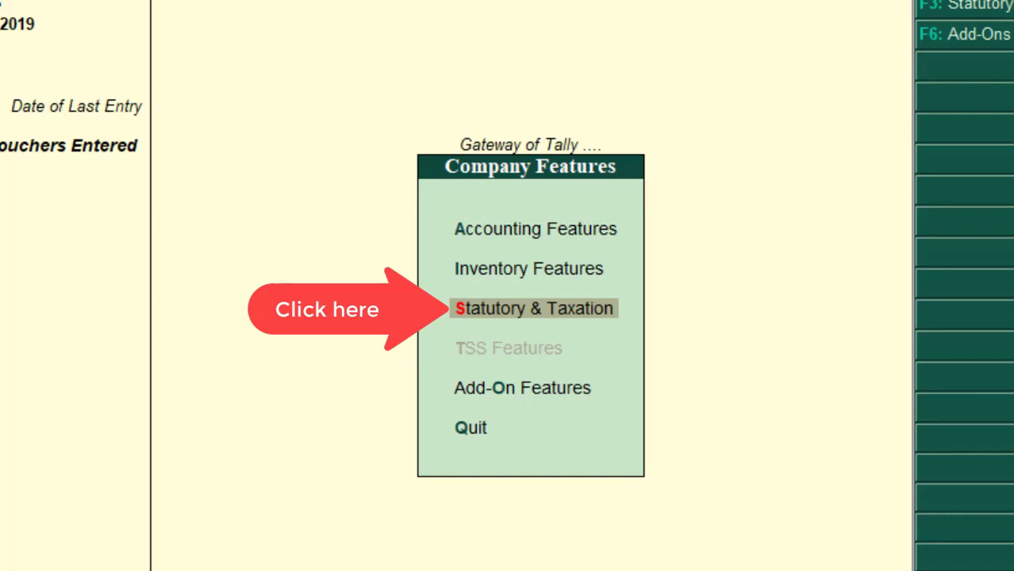
pyautogui.press('Return')
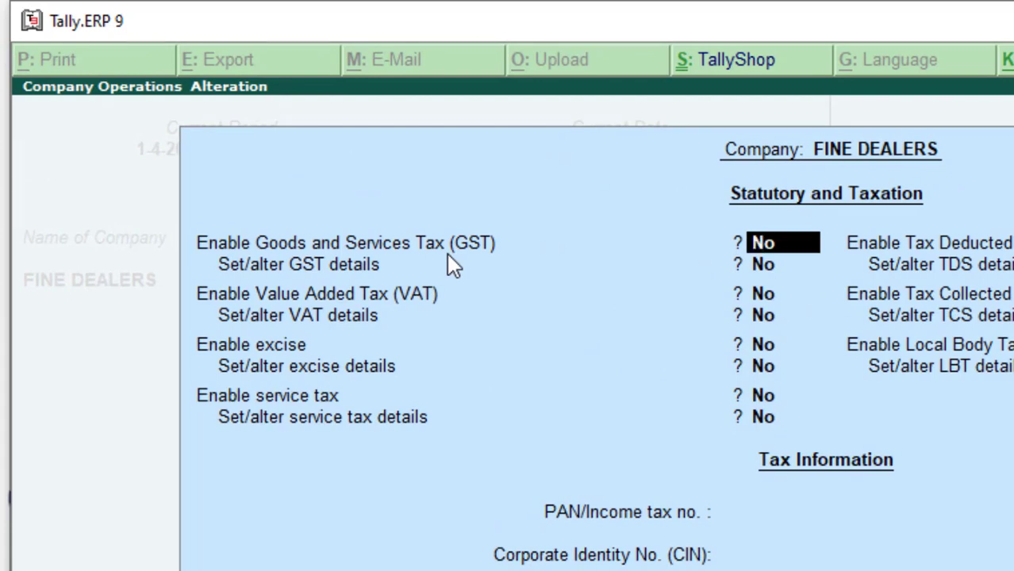
# Step: Enable Goods and Services Tax (GST) for the company and choose to set its GST details
pyautogui.write('Y')
pyautogui.press('Return')
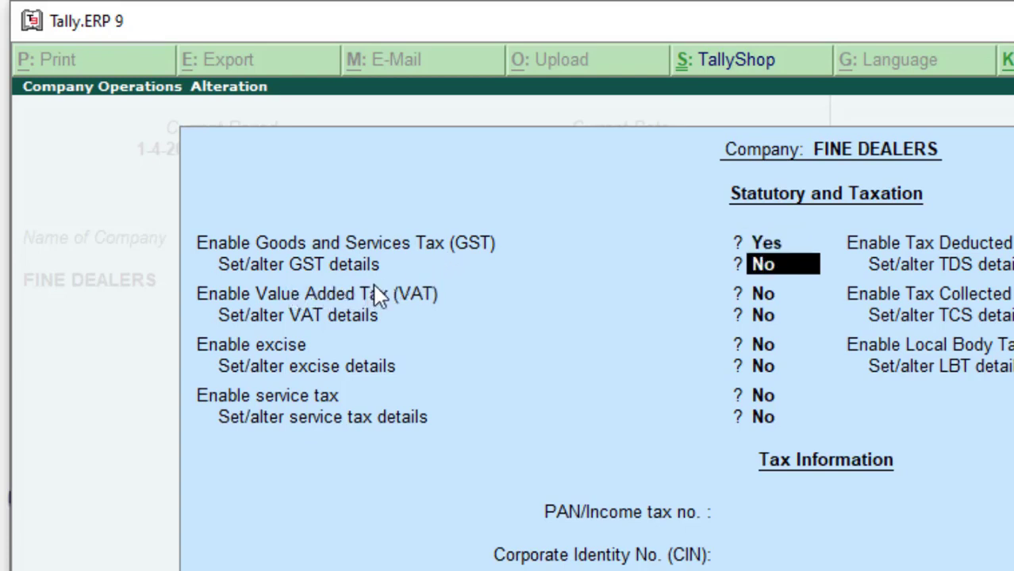
pyautogui.write('Y')
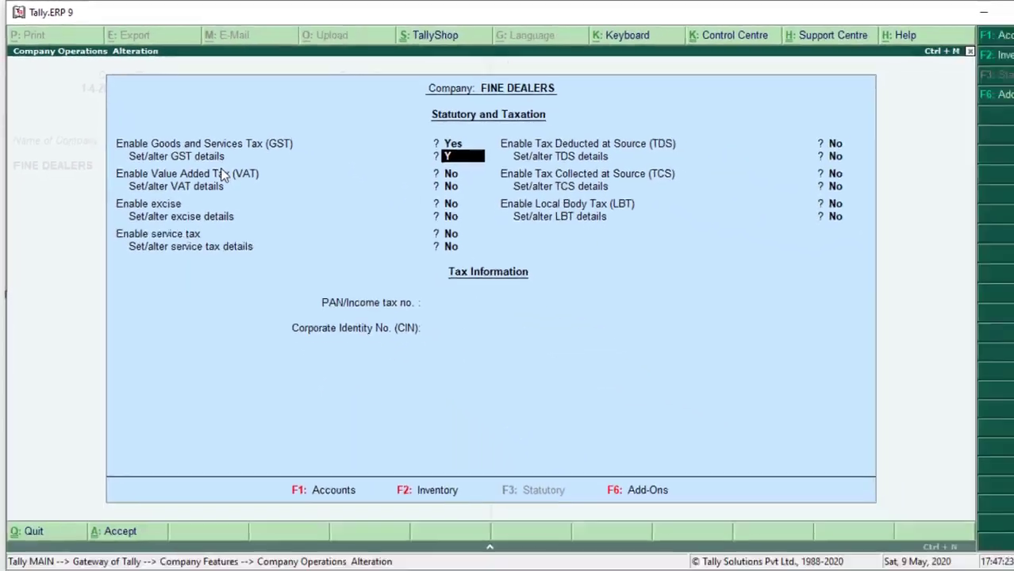
pyautogui.press('Return')
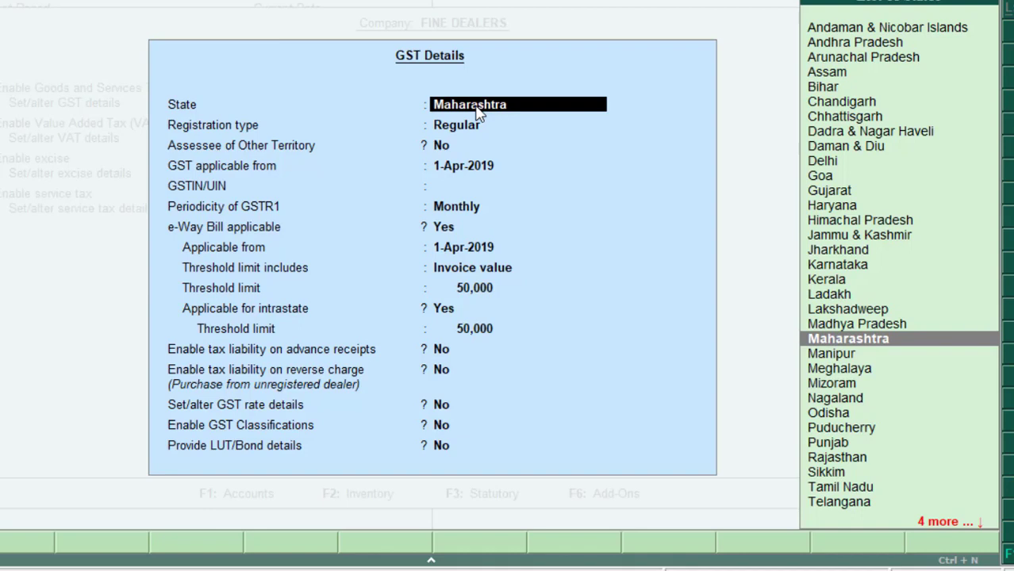
# Step: Accept Maharashtra as the state, Regular registration, no assessee of other territory, and GST applicable from 1-Apr-2019
pyautogui.press('Return')
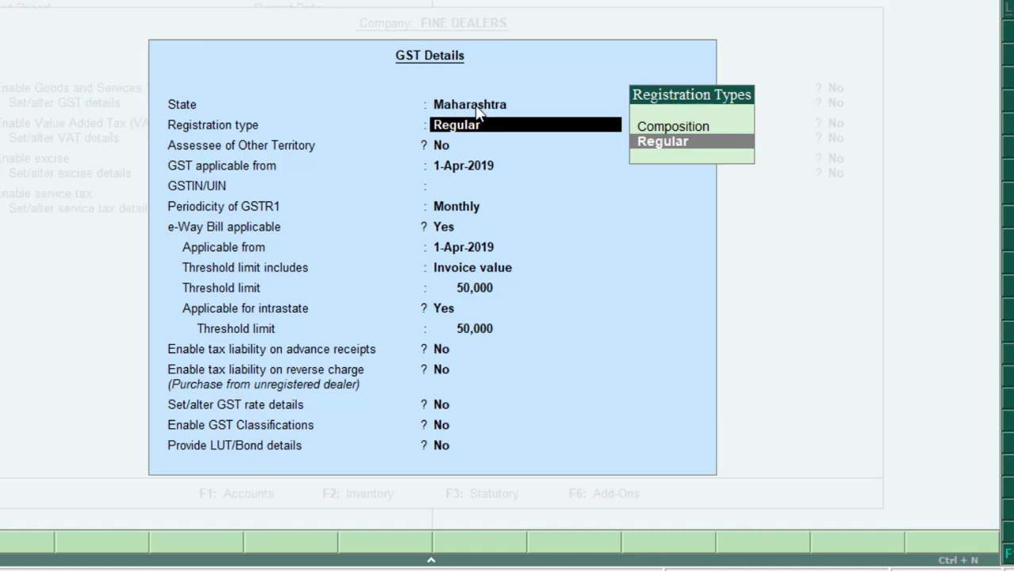
pyautogui.press('Return')
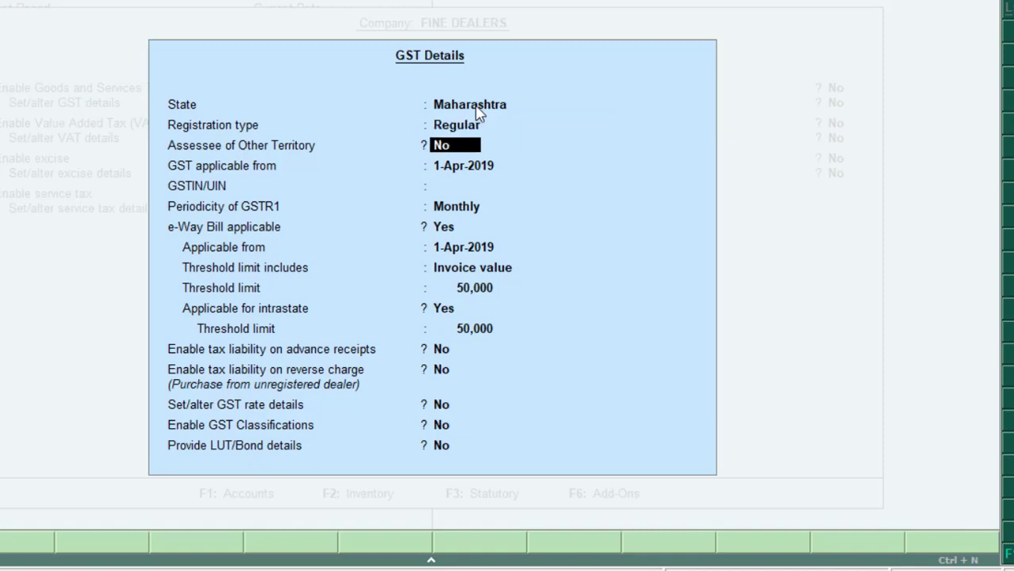
pyautogui.press('Return')
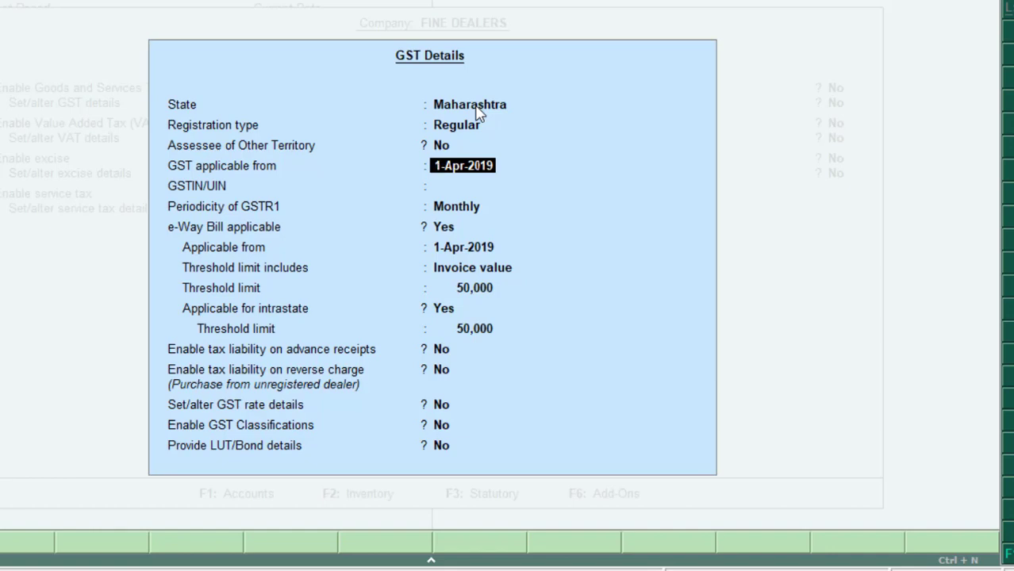
pyautogui.press('Return')
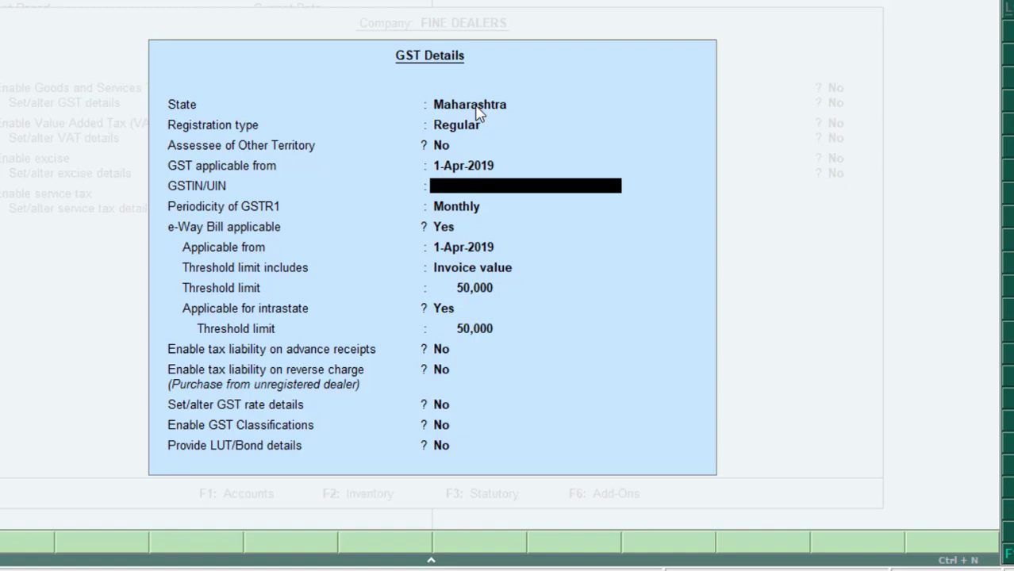
# Step: Enter the company's GSTIN/UIN in the GST details and dismiss the verification warning
pyautogui.write('KNHK')
pyautogui.press('BackSpace')
pyautogui.press('BackSpace')
pyautogui.press('BackSpace')
pyautogui.write('1235D54646')
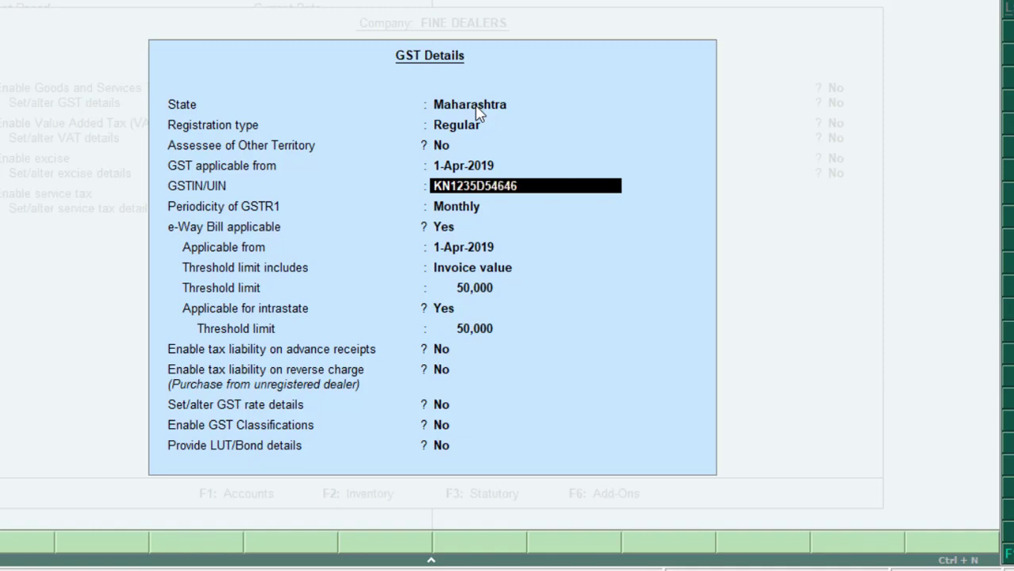
pyautogui.write('Z')
pyautogui.press('Home')
pyautogui.press('Return')
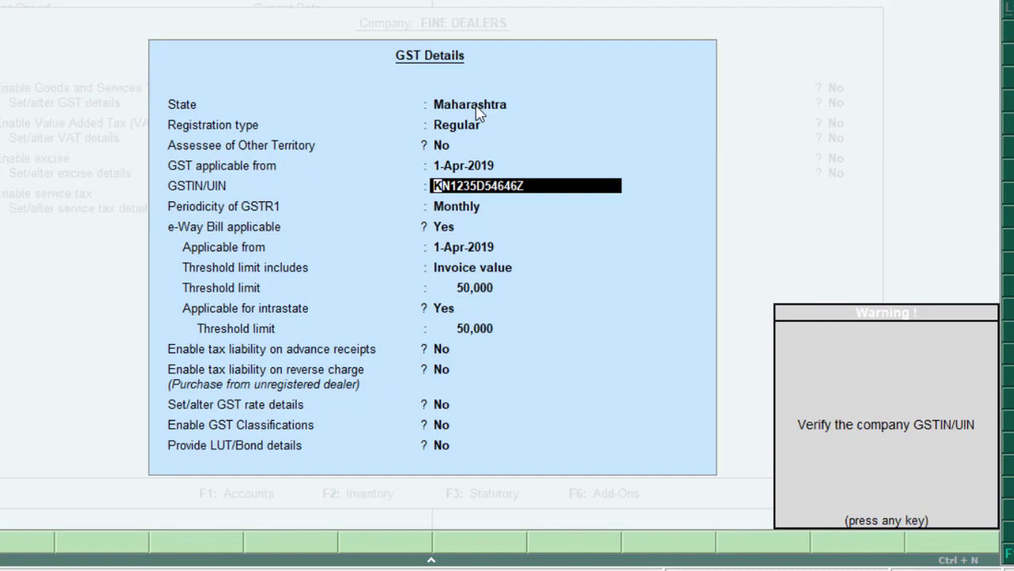
pyautogui.press('Return')
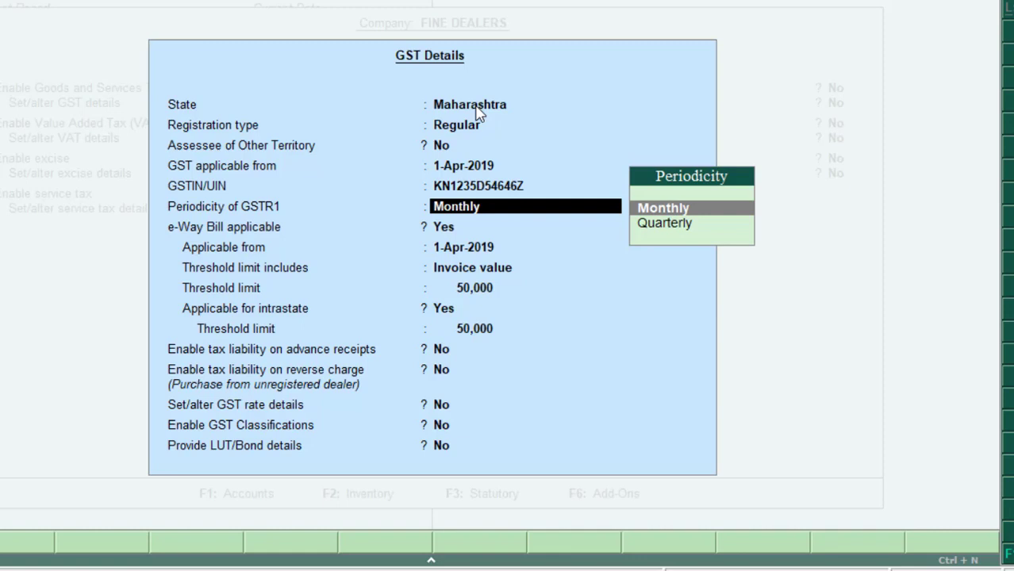
# Step: Keep monthly GSTR1, e-Way Bill from 1-Apr-2019 with 50,000 threshold limits and the remaining options at No, and accept the GST details
pyautogui.press('Return')
pyautogui.press('Return')
pyautogui.press('Return')
pyautogui.press('Return')
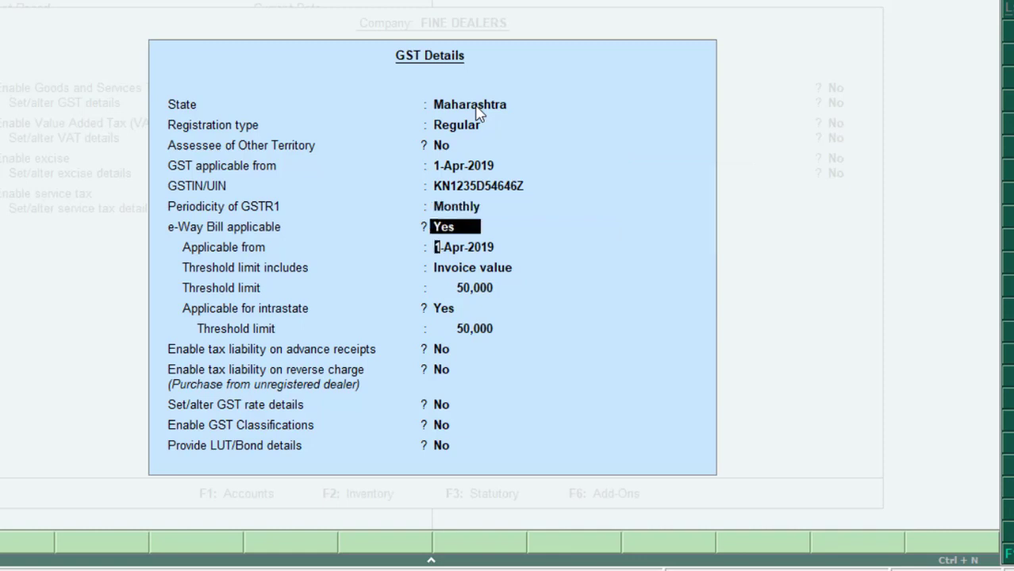
pyautogui.press('Return')
pyautogui.press('Return')
pyautogui.press('Return')
pyautogui.press('Return')
pyautogui.press('Return')
pyautogui.press('Return')
pyautogui.press('Return')
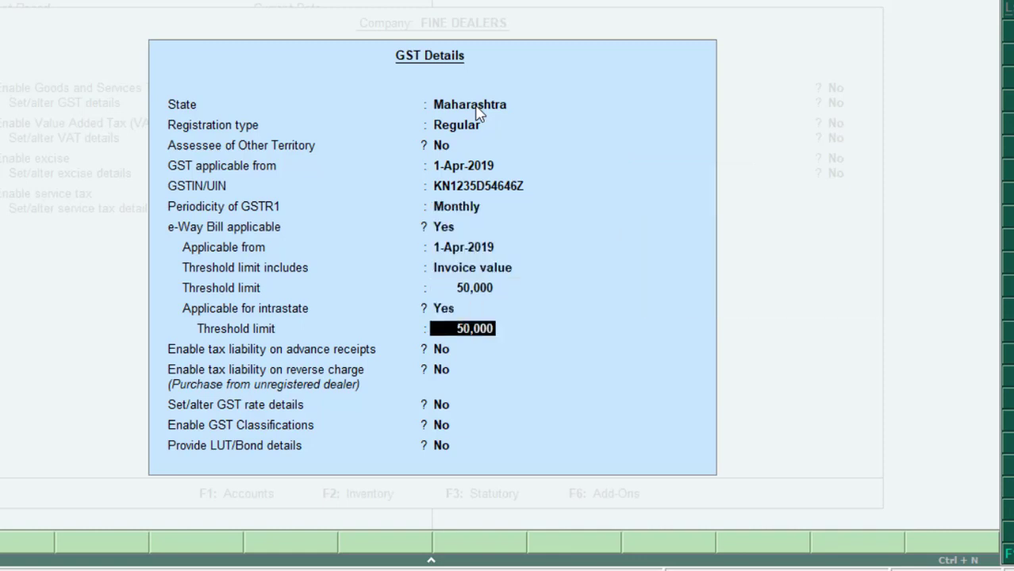
pyautogui.press('Return')
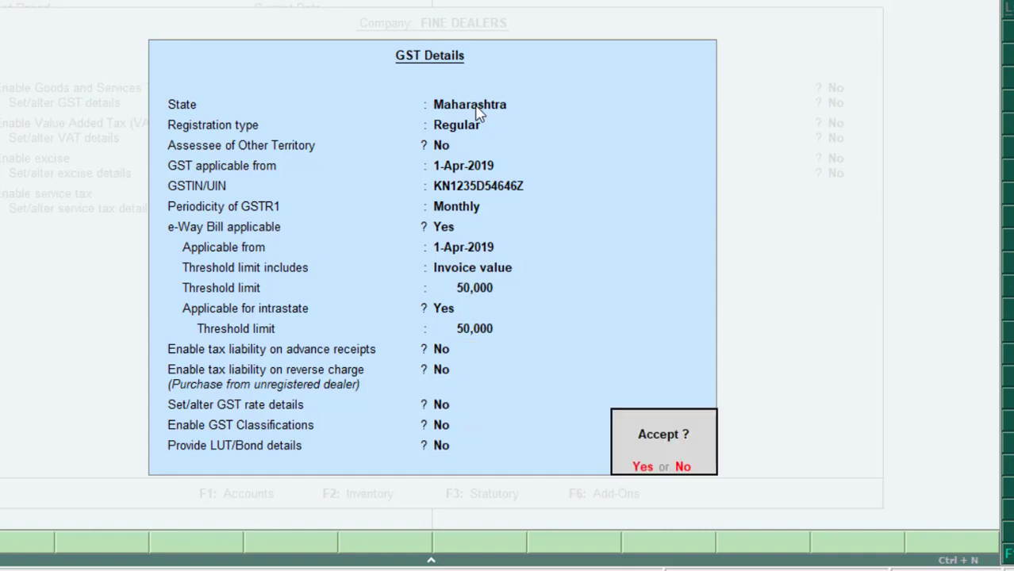
pyautogui.press('Return')
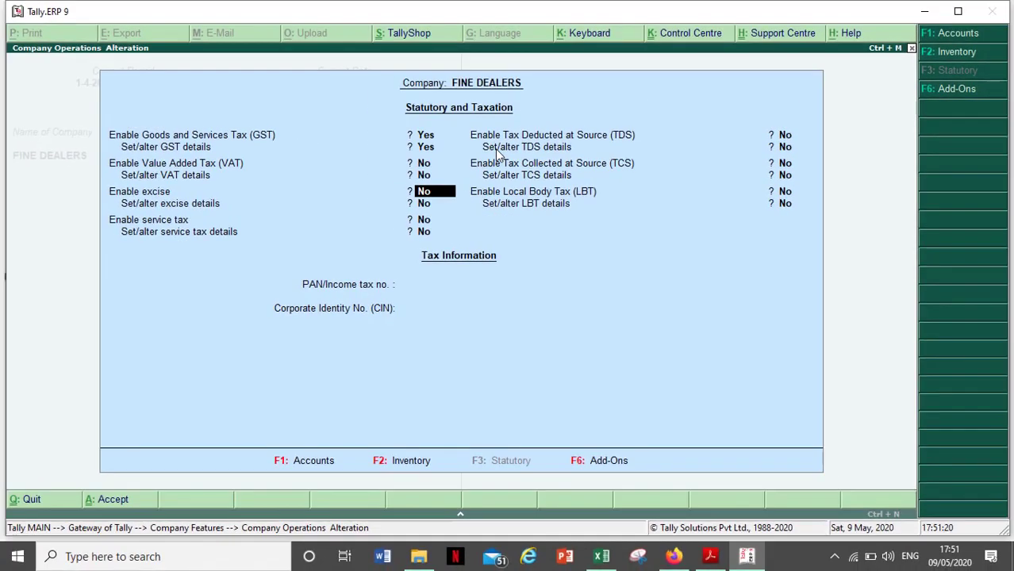
# Step: Leave excise, service tax, TDS, TCS and LBT disabled and save the Statutory and Taxation settings
pyautogui.press('Return')
pyautogui.press('Return')
pyautogui.press('Return')
pyautogui.press('Return')
pyautogui.press('Return')
pyautogui.press('Return')
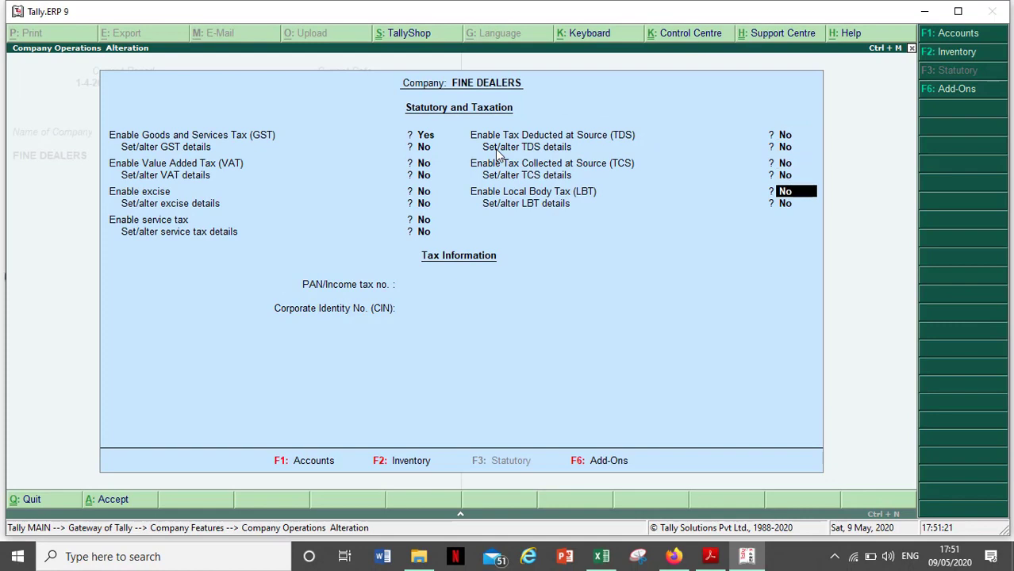
pyautogui.press('Return')
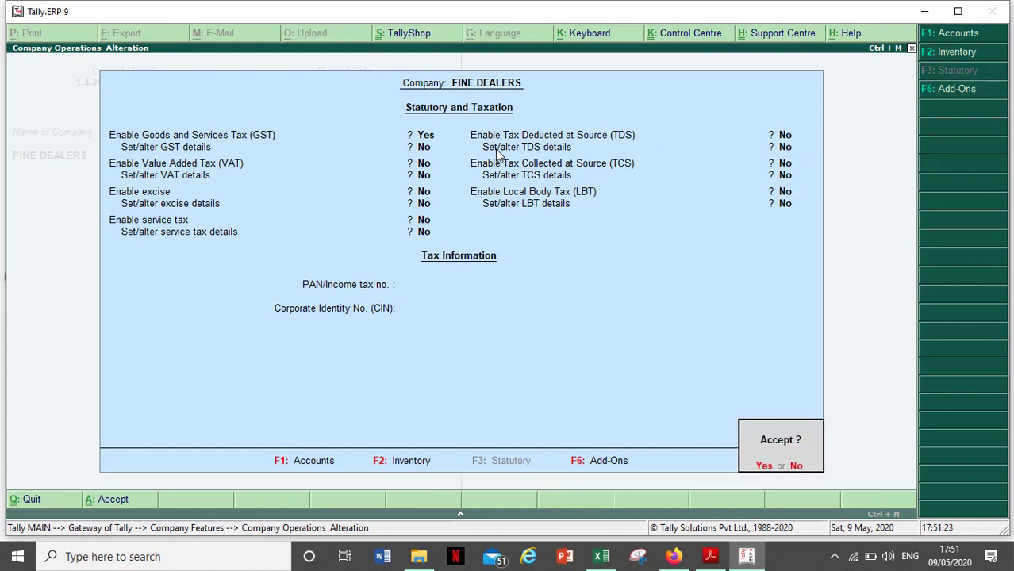
pyautogui.press('Return')
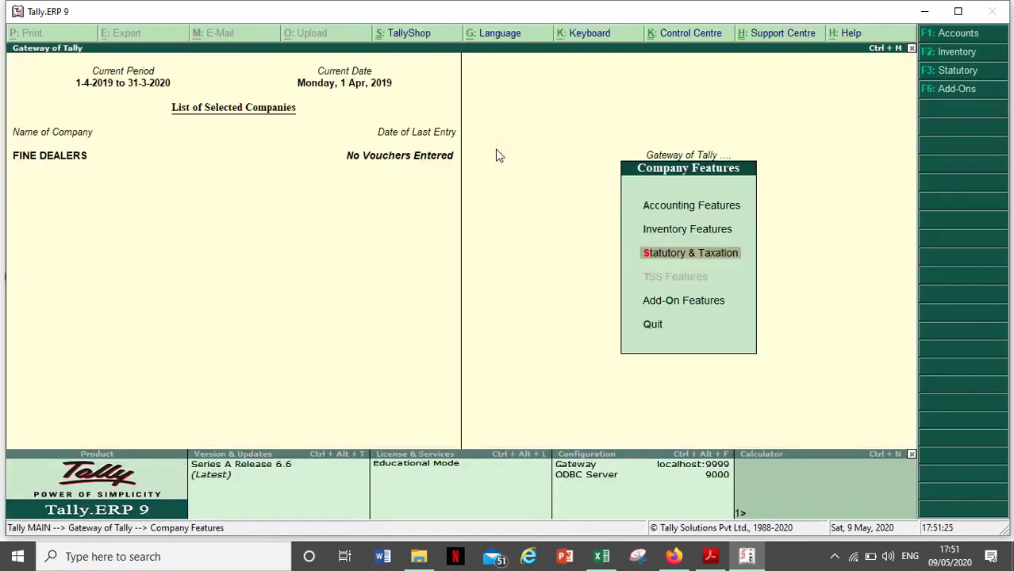
# Step: Return to the Gateway of Tally and start a new purchase voucher under Accounting Vouchers
pyautogui.press('Escape')
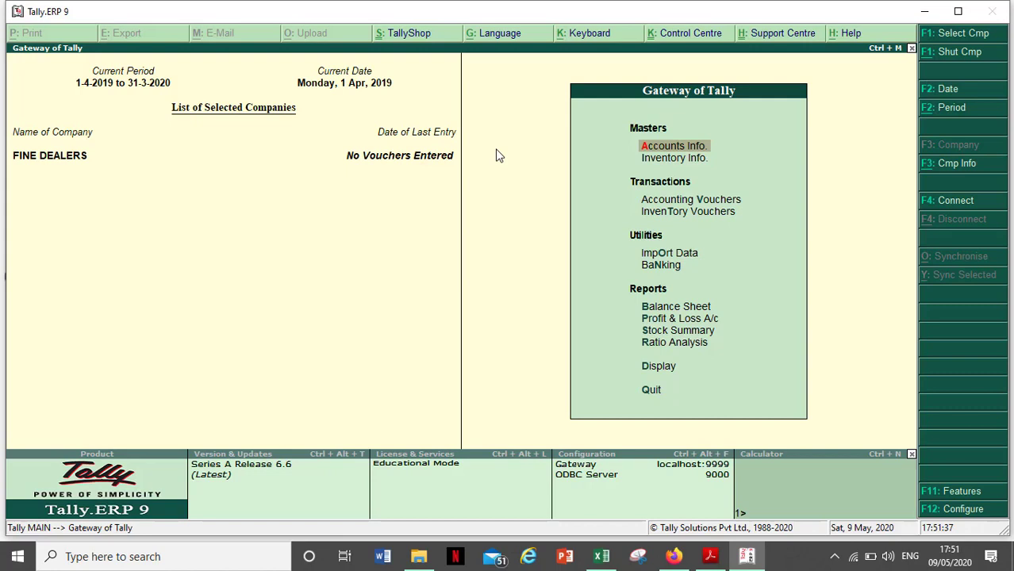
pyautogui.press('Down')
pyautogui.press('Down')
pyautogui.press('Return')
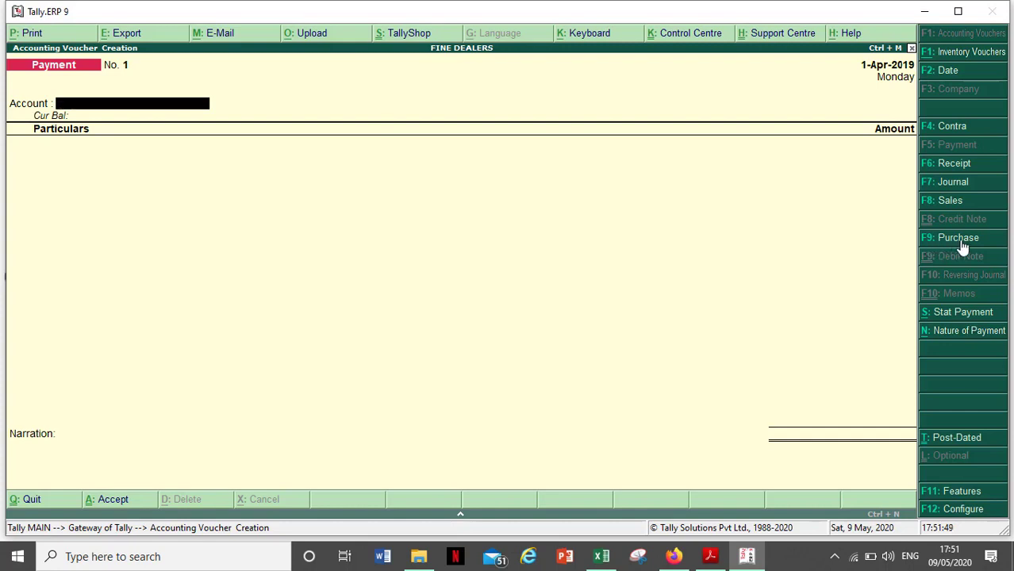
pyautogui.press('F9')
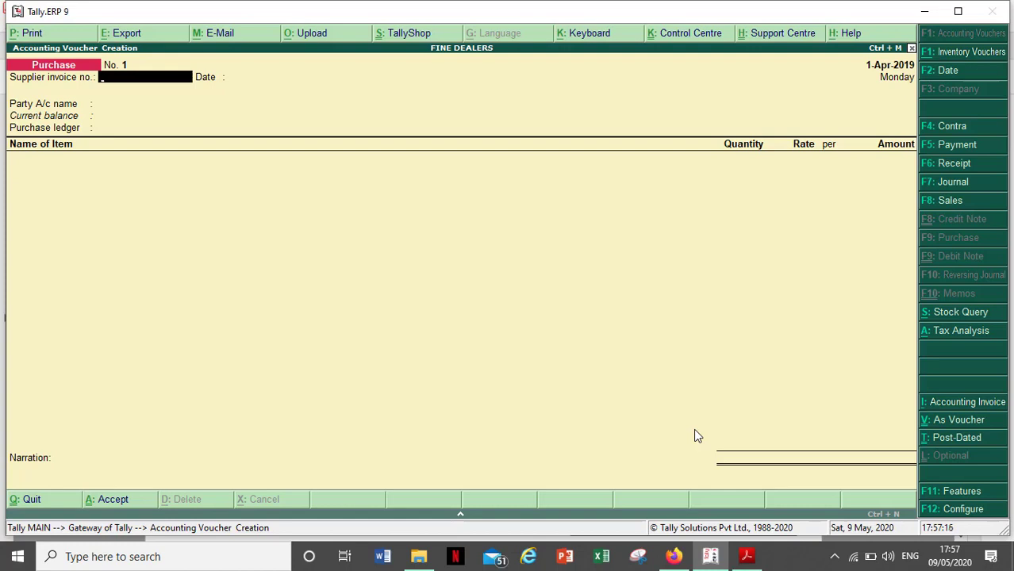
# Step: Consult the Ravina Infotech tax invoice in Adobe Acrobat Reader and set the purchase voucher date in Tally to 1.4.2019
pyautogui.hotkey('alt', 'Tab')
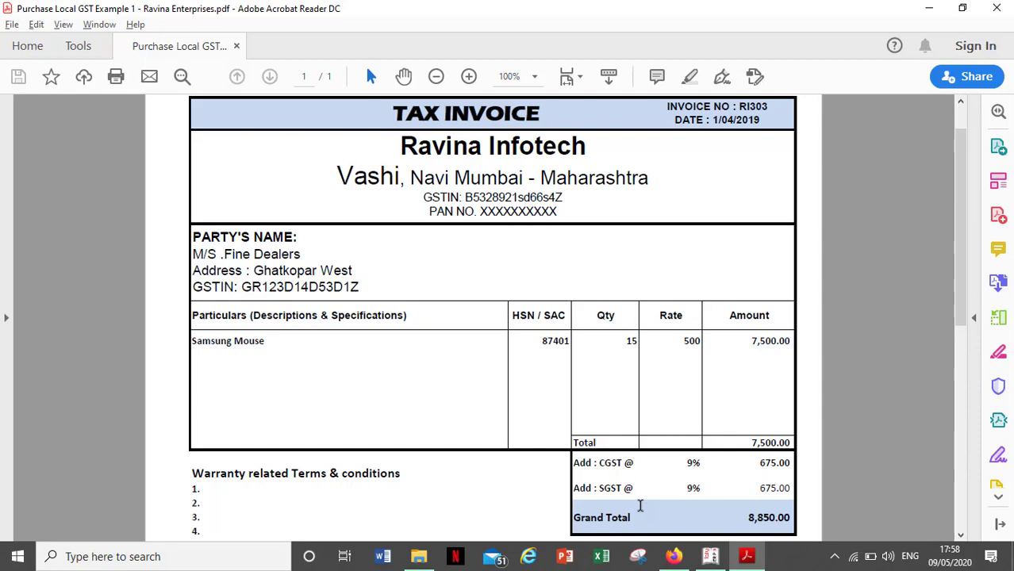
pyautogui.hotkey('alt', 'Tab')
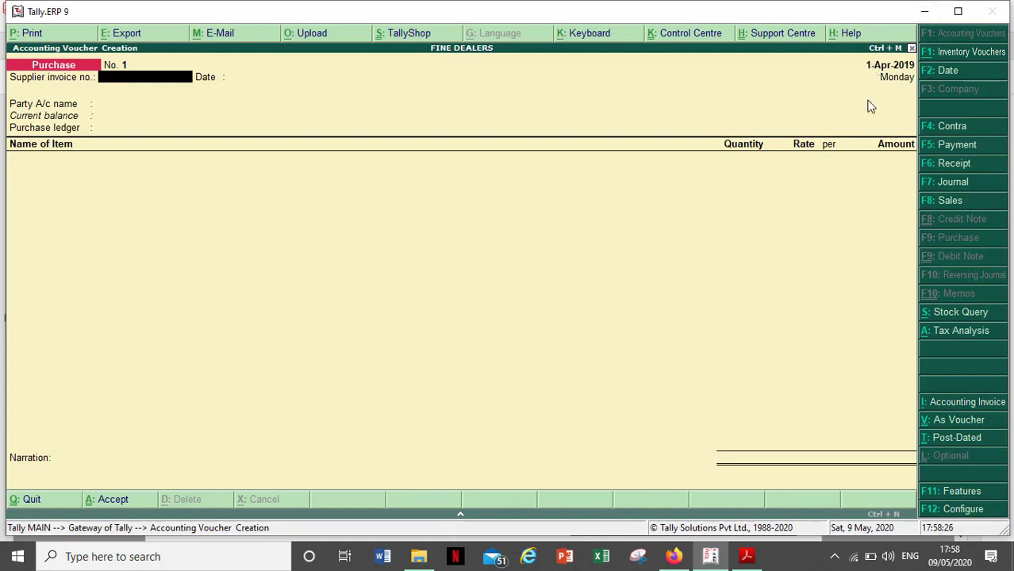
pyautogui.press('F2')
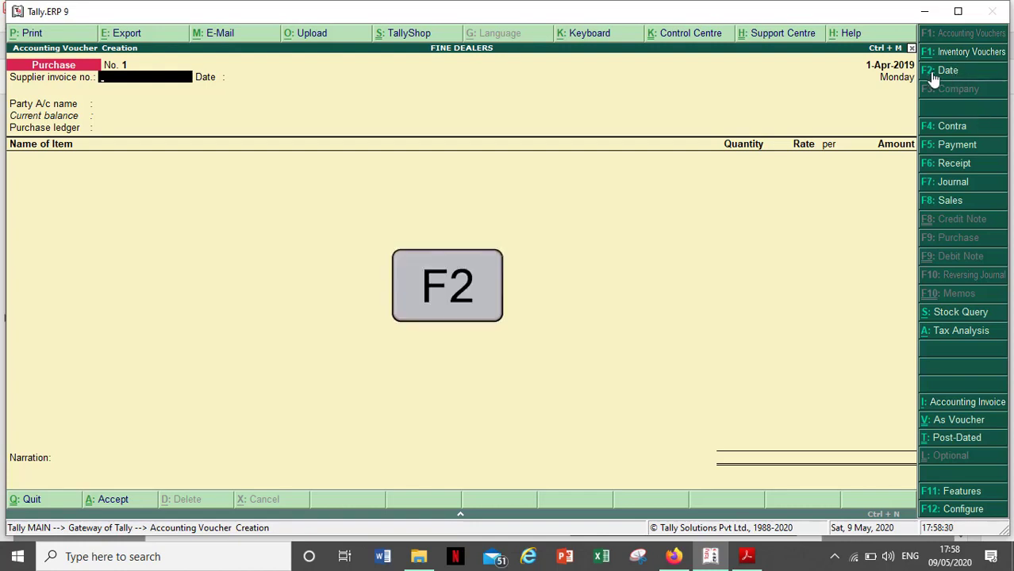
pyautogui.click(933, 75)
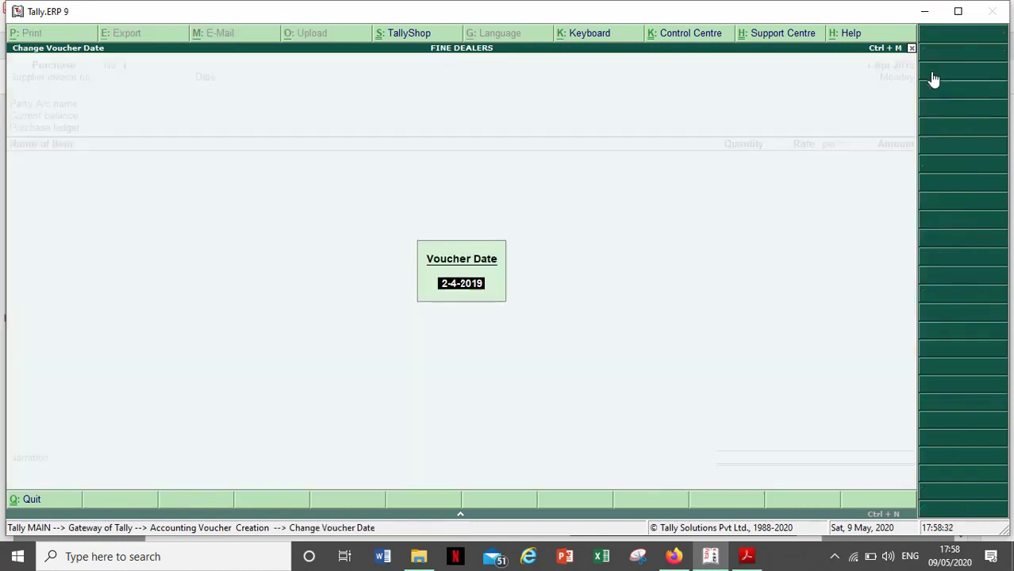
pyautogui.hotkey('alt', 'Tab')
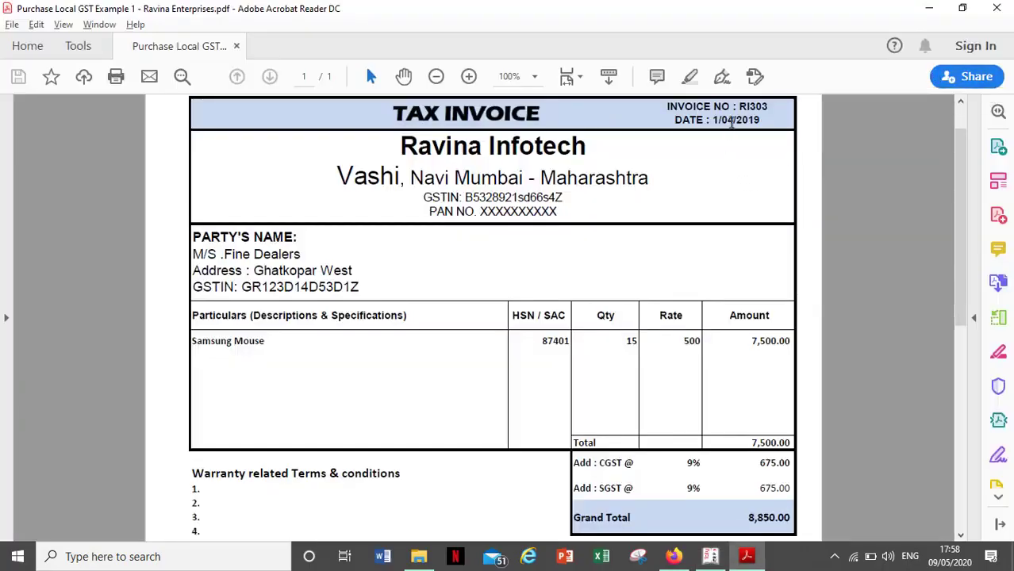
pyautogui.hotkey('alt', 'Tab')
pyautogui.write('1.4')
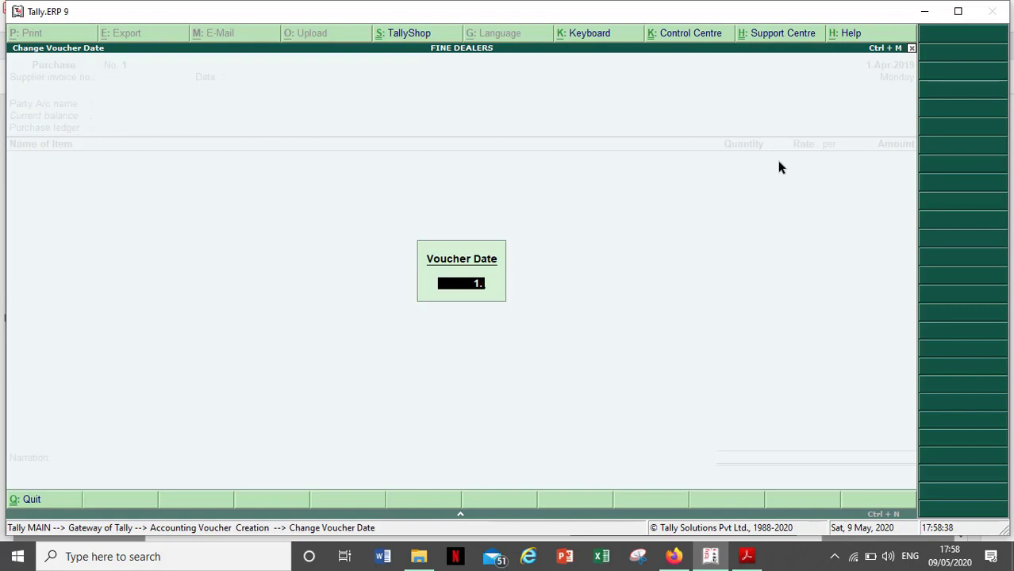
pyautogui.write('.2019')
pyautogui.press('Return')
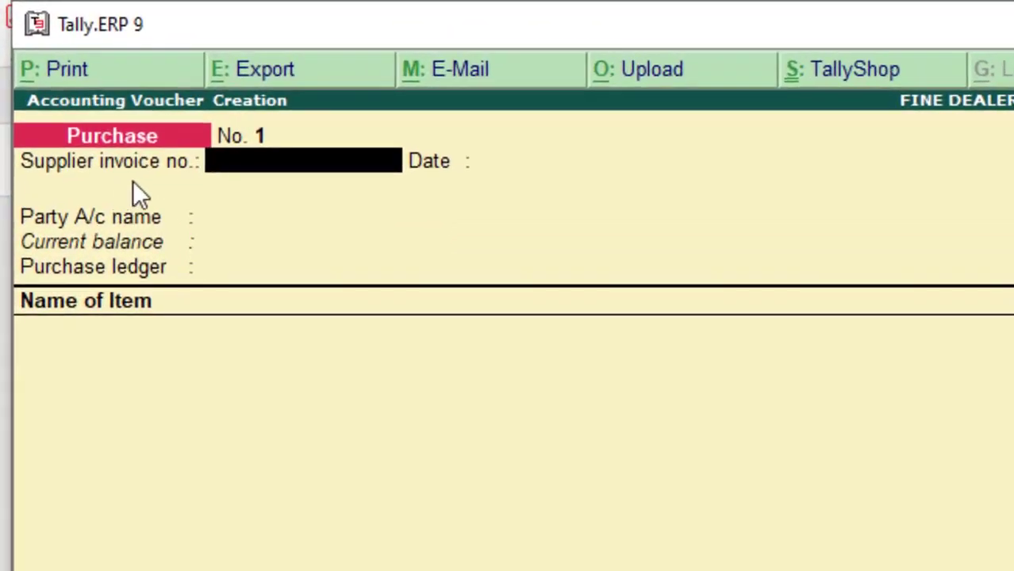
# Step: Check the invoice number in the Acrobat Reader PDF and enter RI303 as the purchase voucher's supplier invoice number in Tally
pyautogui.hotkey('alt', 'Tab')
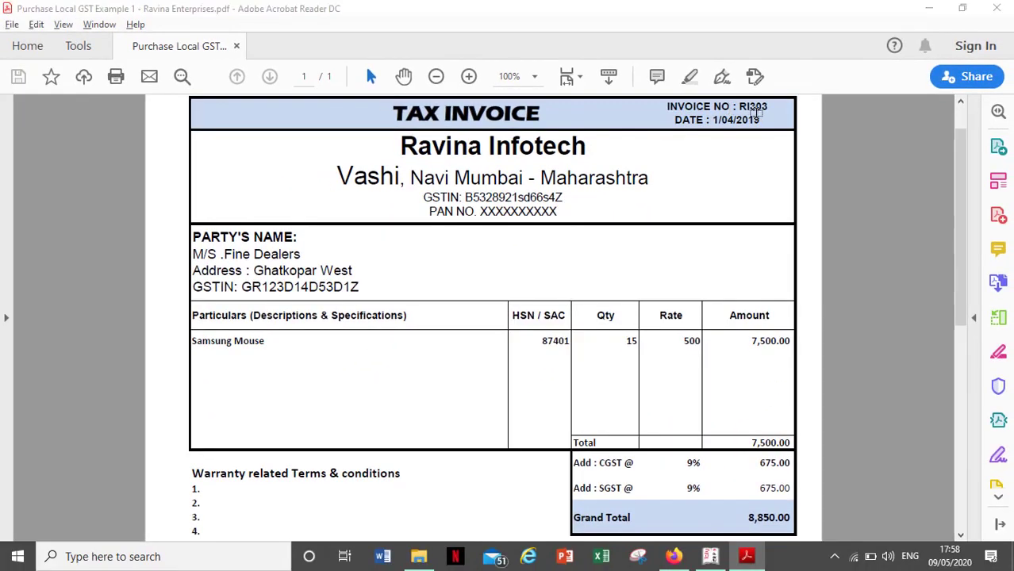
pyautogui.hotkey('alt', 'Tab')
pyautogui.write('R')
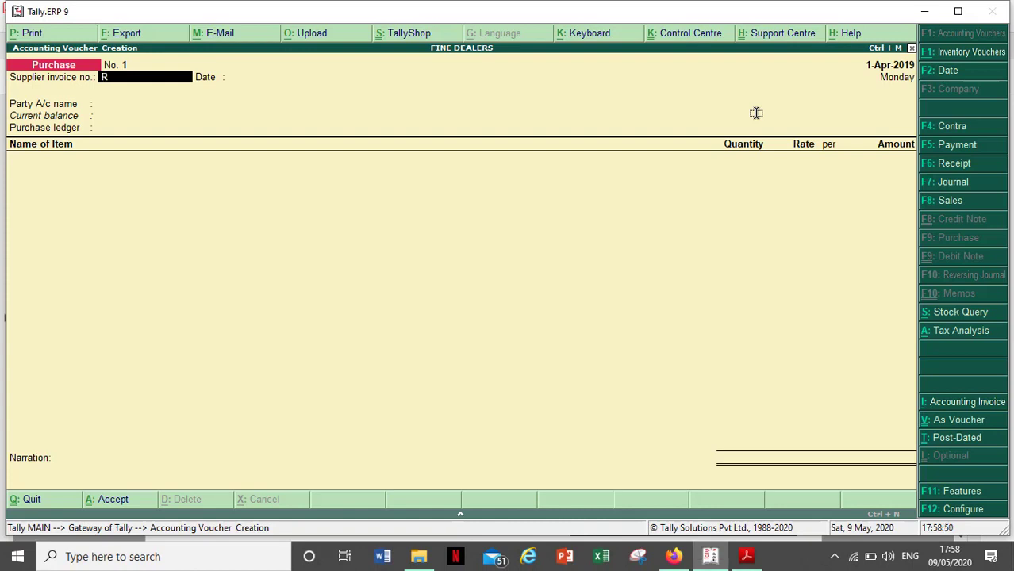
pyautogui.write('I303')
pyautogui.press('Return')
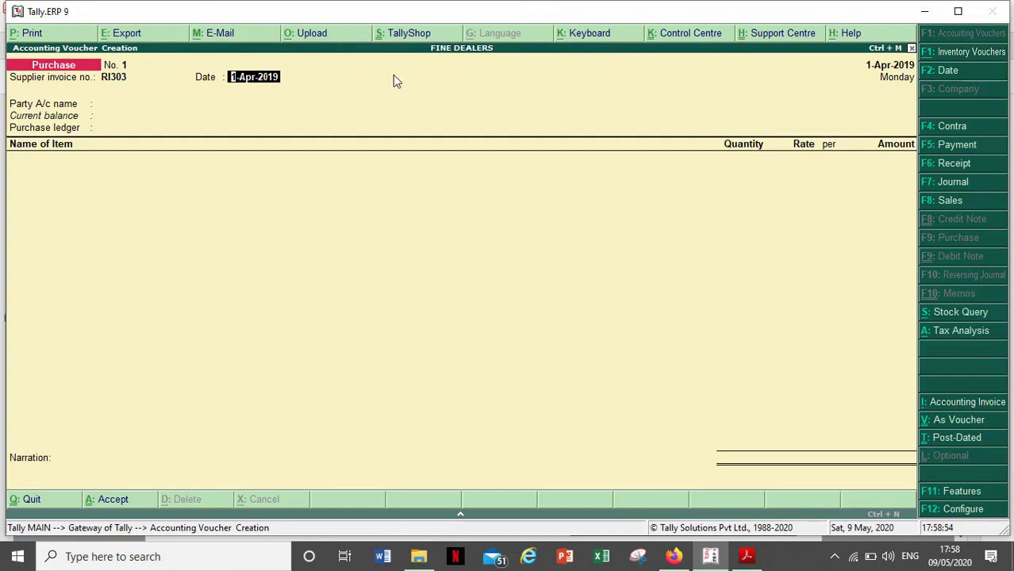
# Step: Check the invoice date in the Acrobat Reader PDF and accept 1-Apr-2019 as the supplier invoice date in Tally
pyautogui.hotkey('alt', 'Tab')
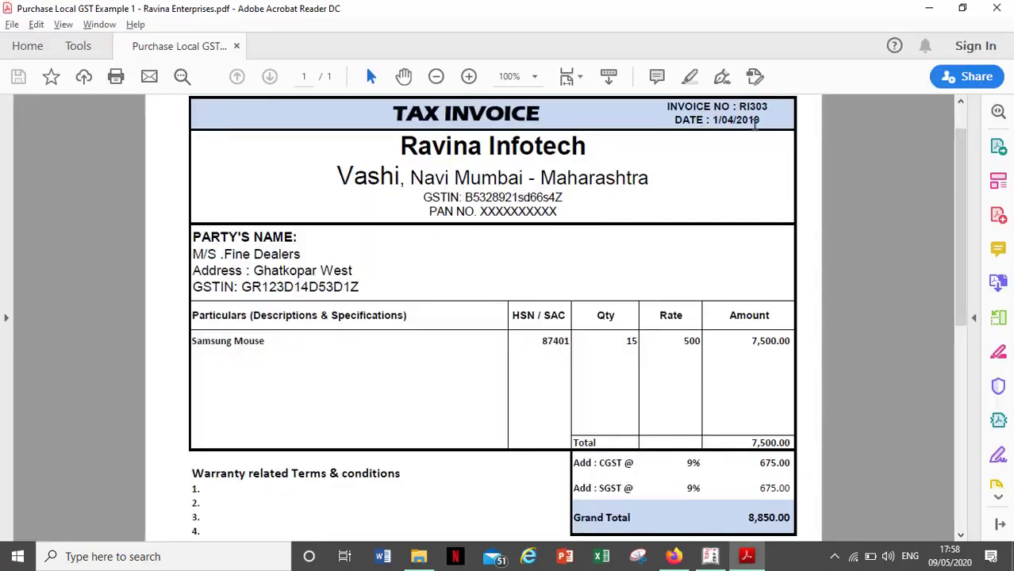
pyautogui.hotkey('alt', 'Tab')
pyautogui.press('Return')
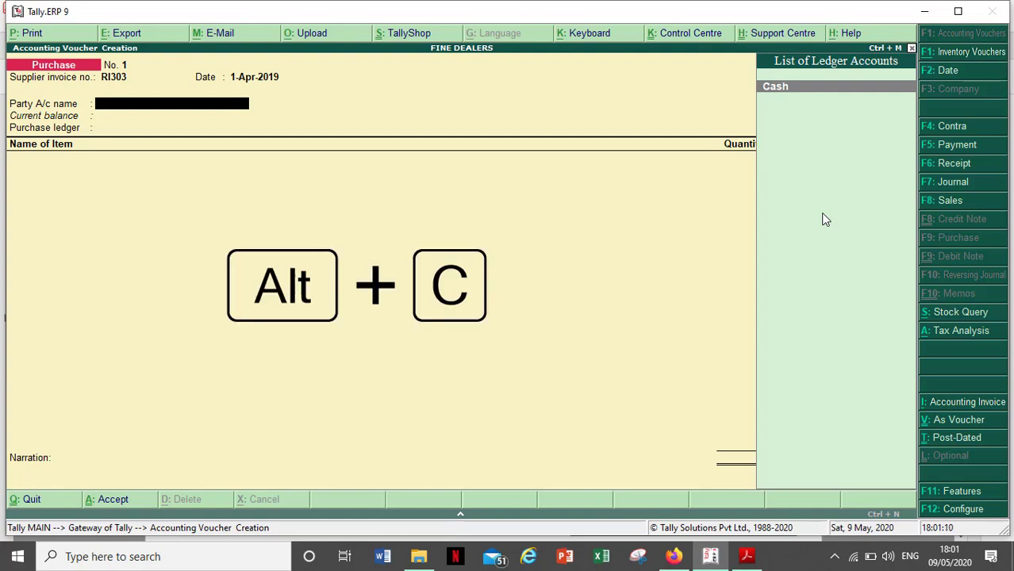
# Step: Start a new party ledger from the voucher and name it RAVINA INFOTECH as on the Acrobat Reader invoice, without an alias
pyautogui.hotkey('alt', 'c')
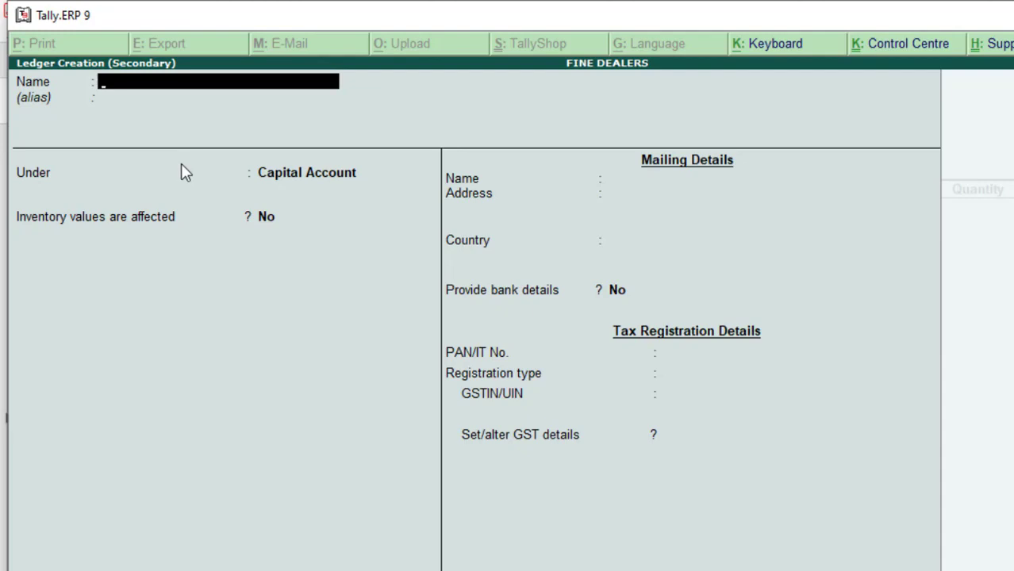
pyautogui.hotkey('alt', 'Tab')
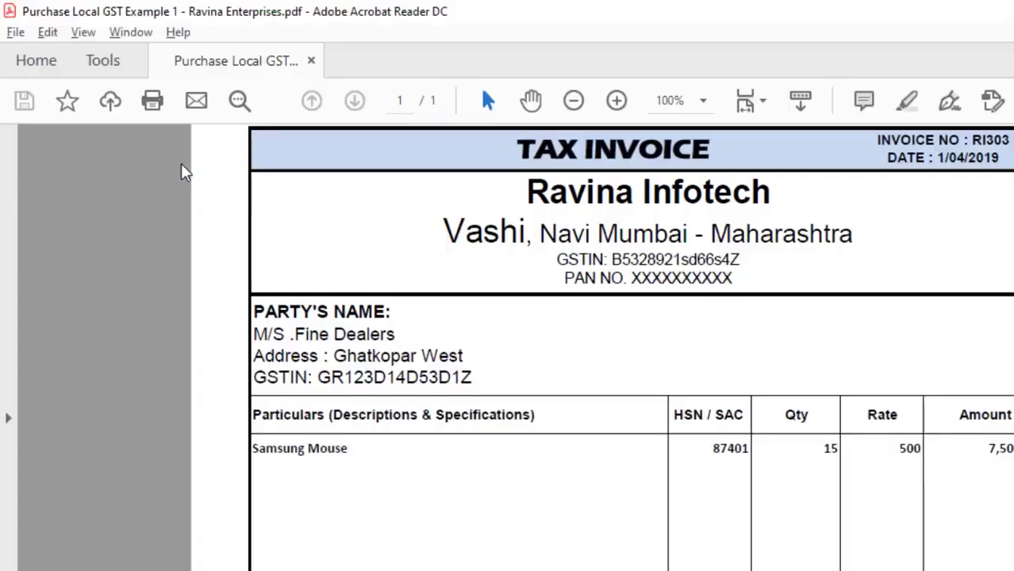
pyautogui.hotkey('alt', 'Tab')
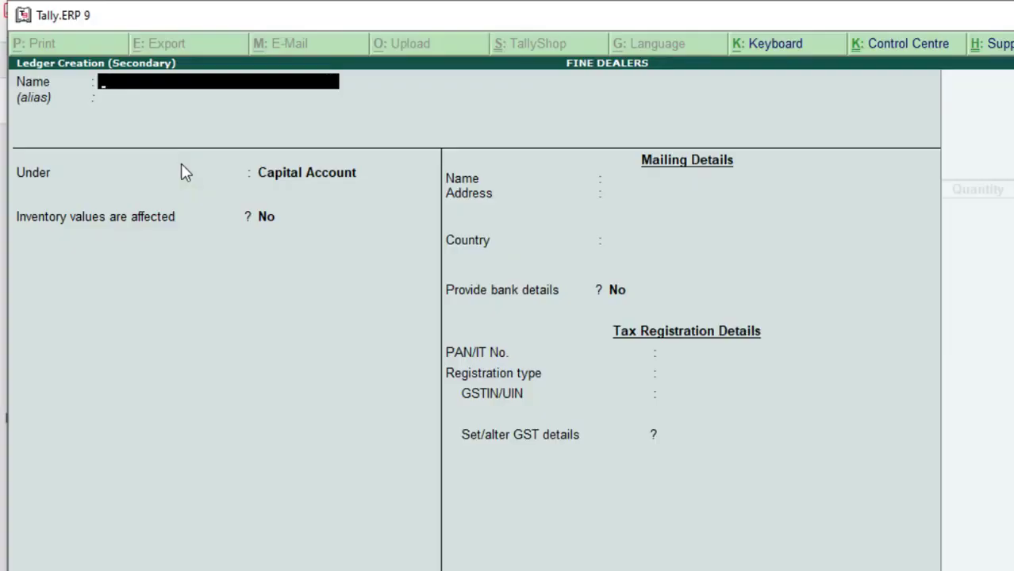
pyautogui.write('RAVINA INFOTECH')
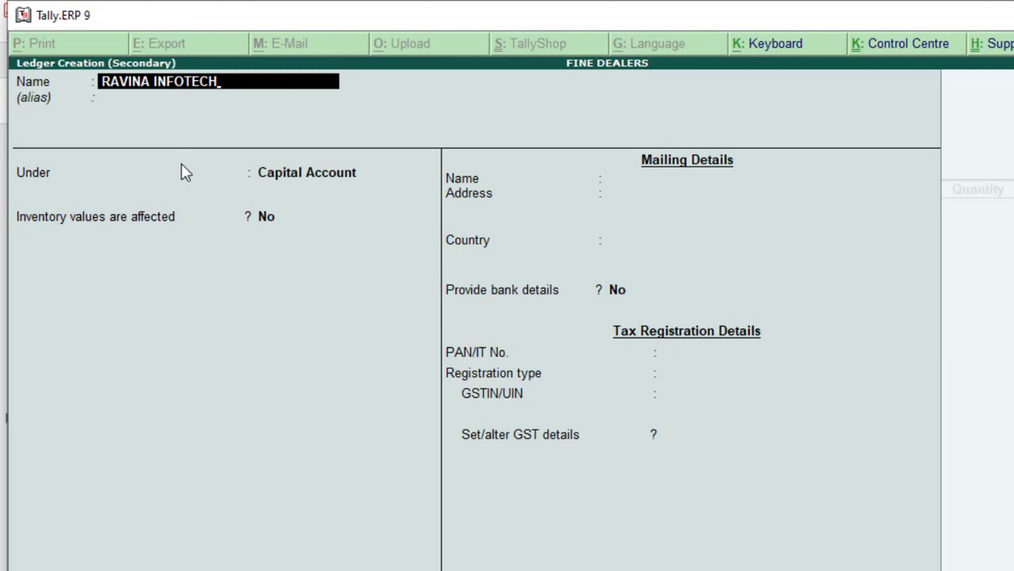
pyautogui.press('Return')
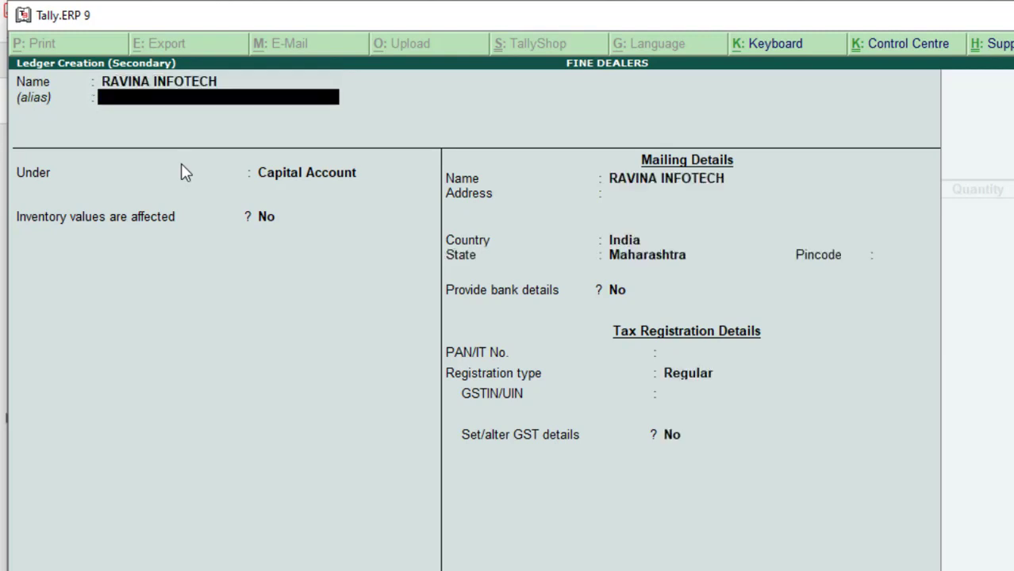
pyautogui.press('Return')
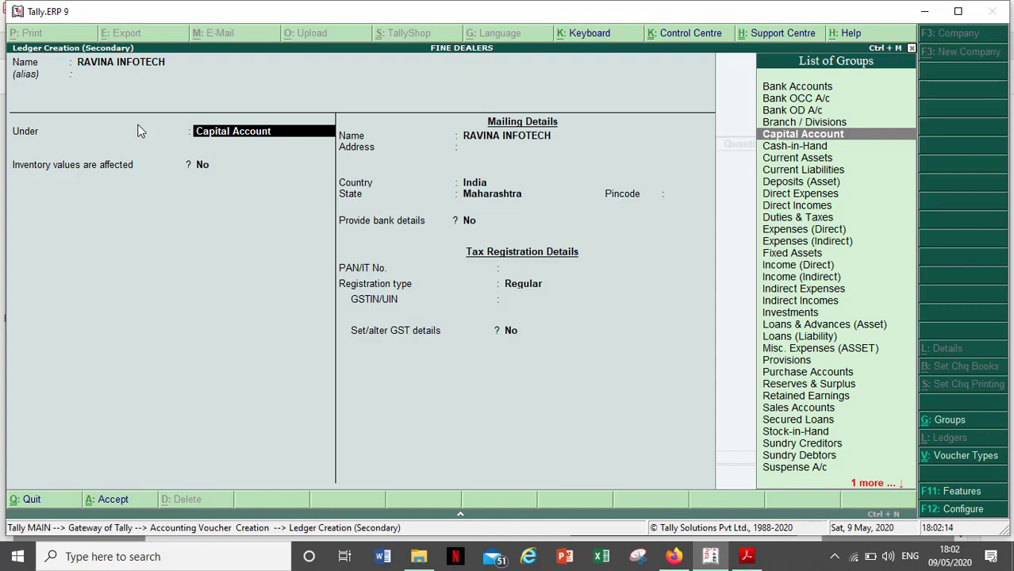
# Step: Place the ledger under Sundry Creditors, keeping bill-by-bill balances on, the credit period blank and the credit days check off
pyautogui.write('SUND')
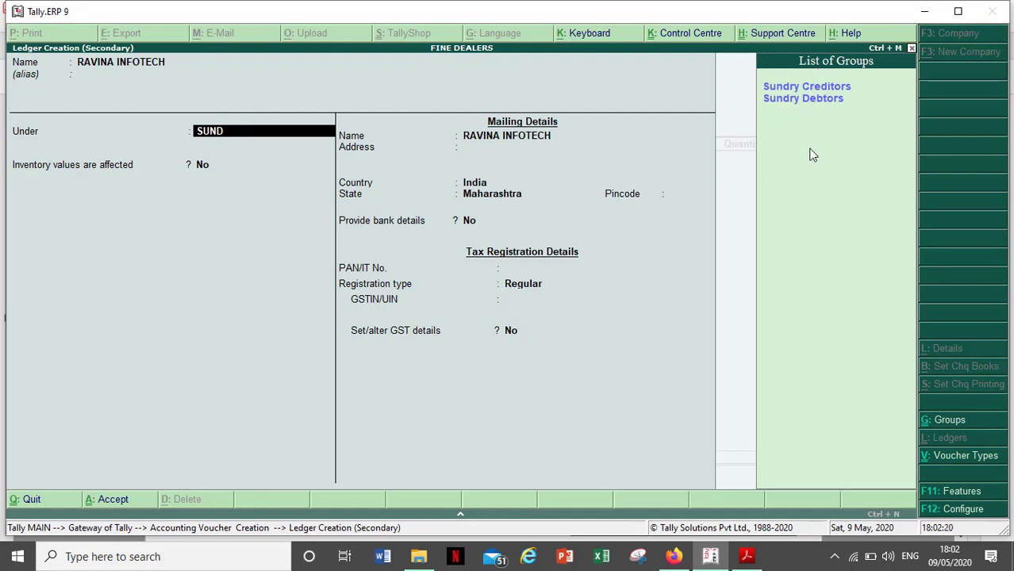
pyautogui.press('Down')
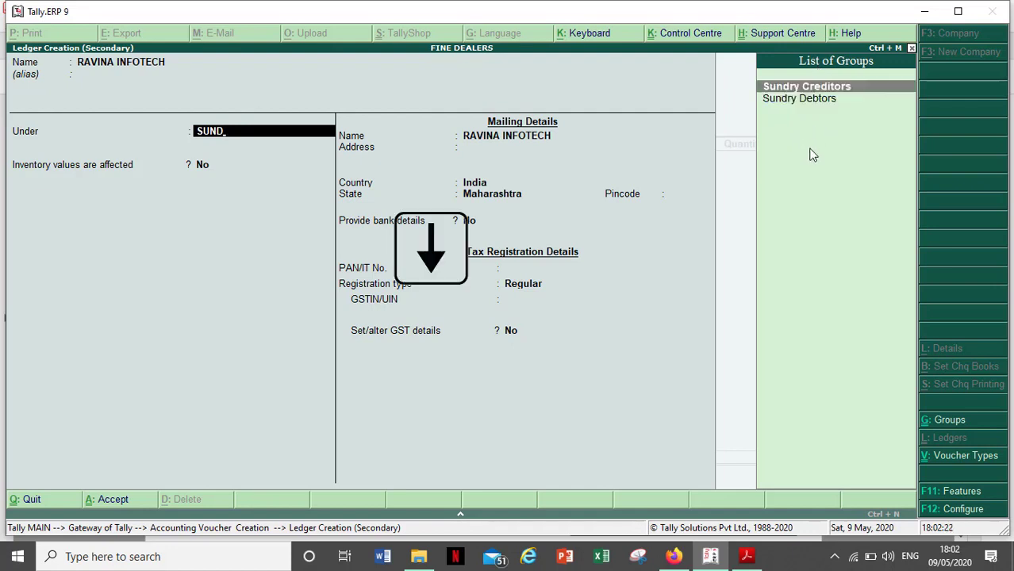
pyautogui.press('Return')
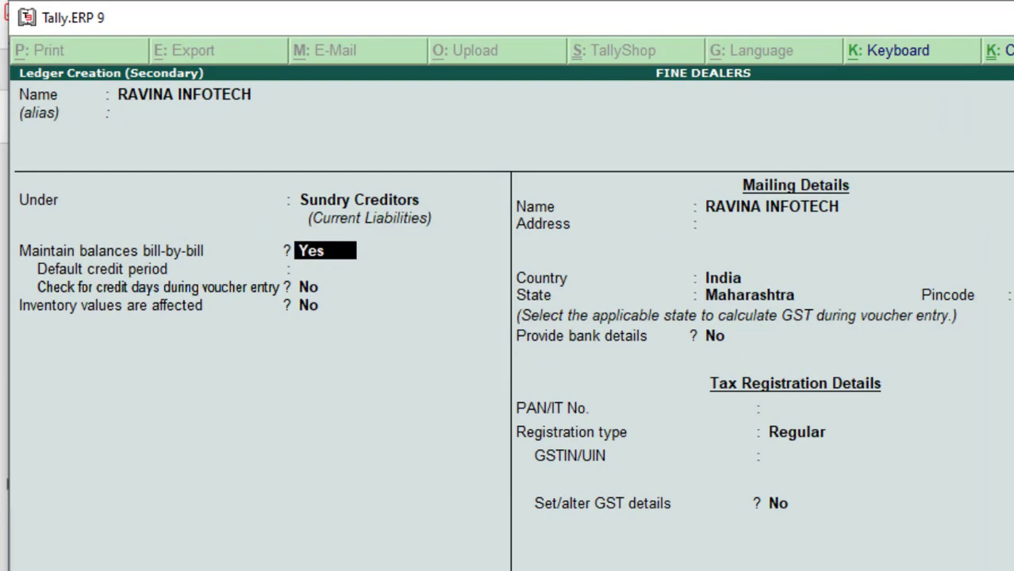
pyautogui.press('Return')
pyautogui.press('Return')
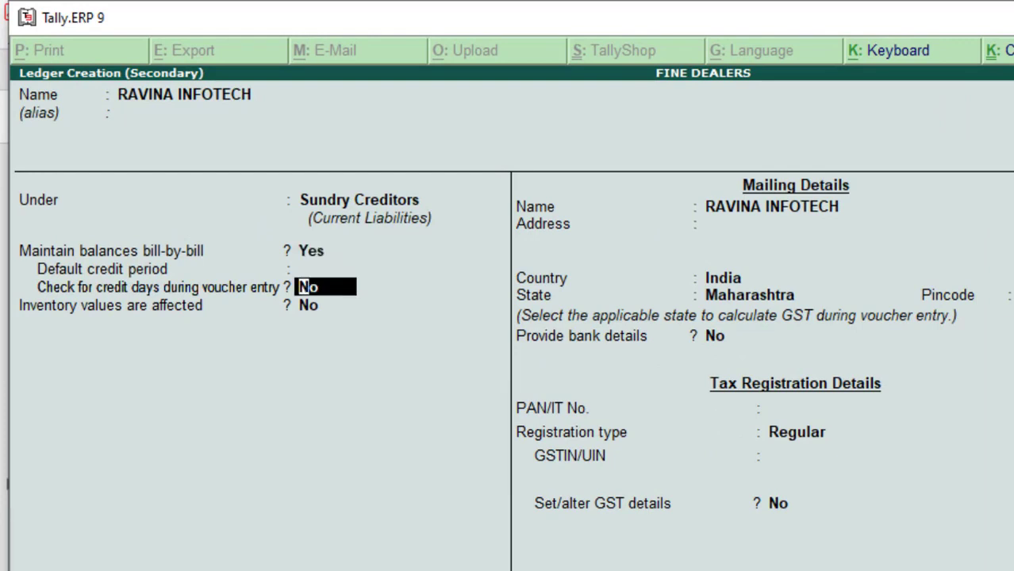
pyautogui.press('Return')
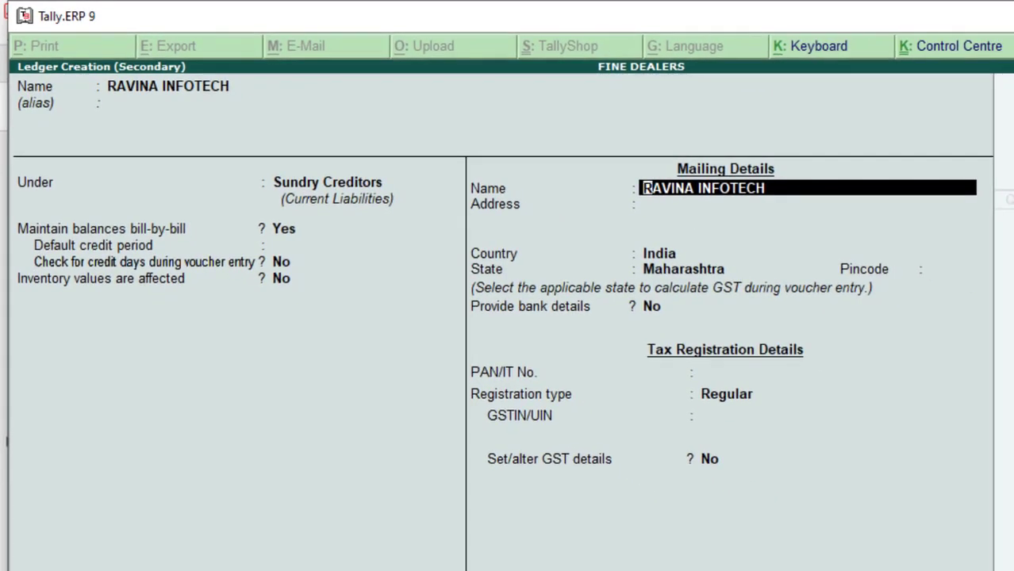
# Step: Fill in the supplier's address from the Acrobat Reader invoice, keeping India and Maharashtra, with no pincode or bank details
pyautogui.press('Return')
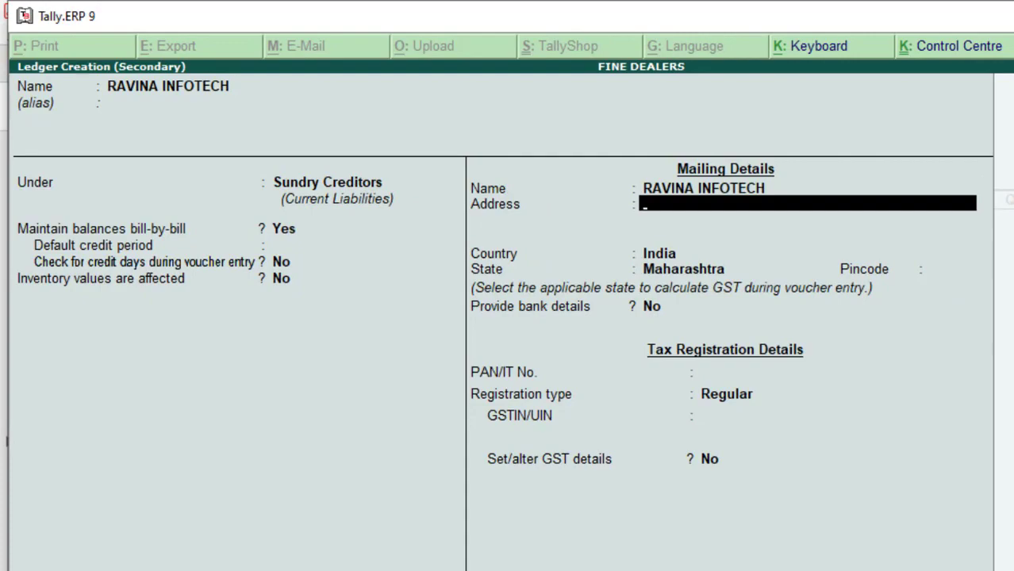
pyautogui.hotkey('alt', 'Tab')
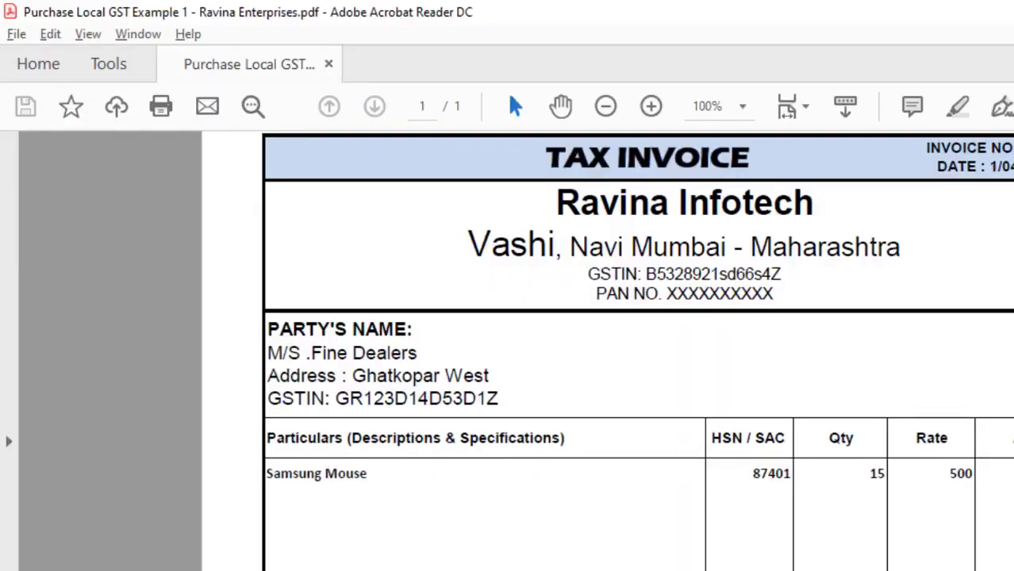
pyautogui.hotkey('alt', 'Tab')
pyautogui.write('VASHI NAVI MUMBAI')
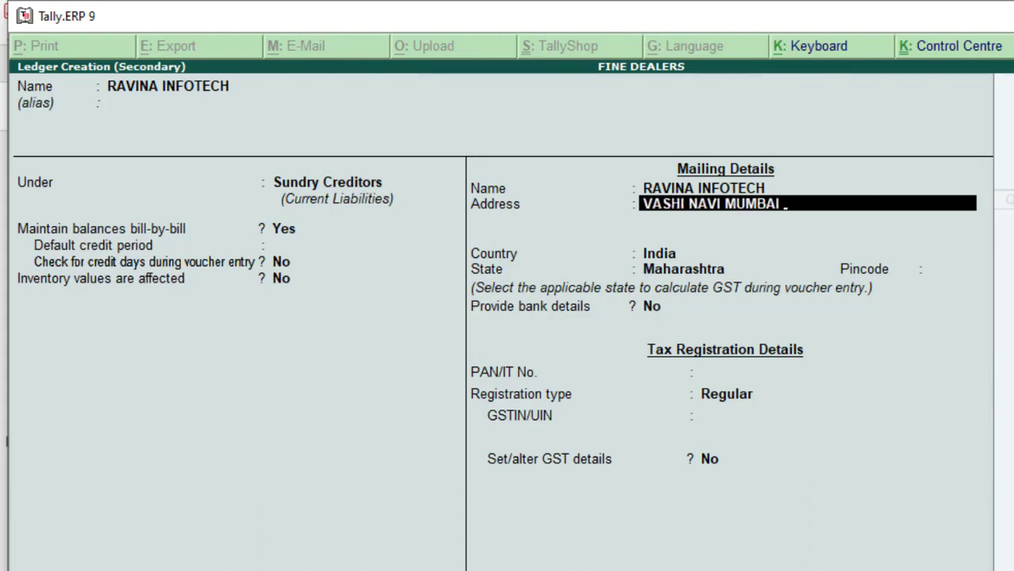
pyautogui.press('Return')
pyautogui.press('Return')
pyautogui.press('Return')
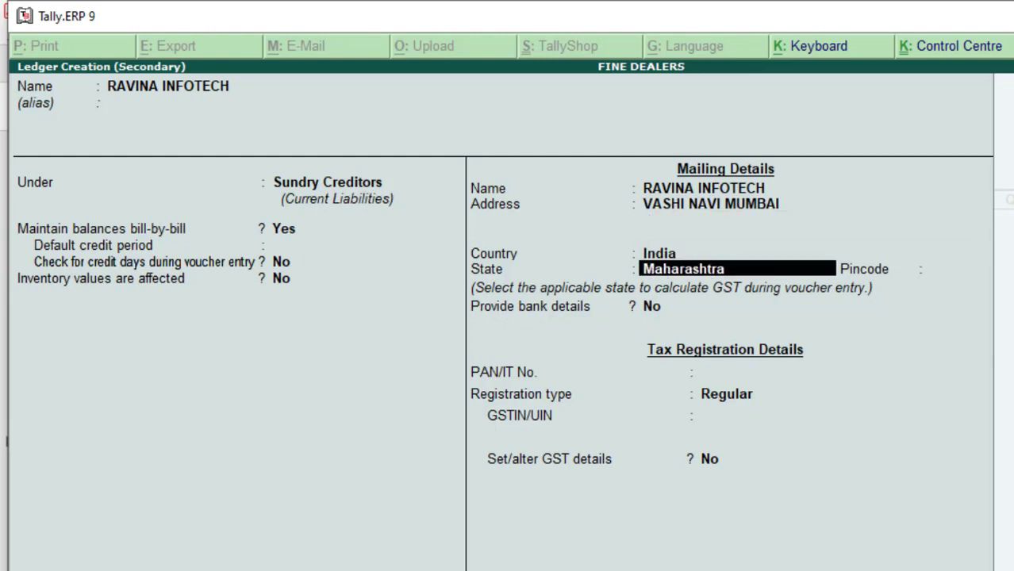
pyautogui.press('Return')
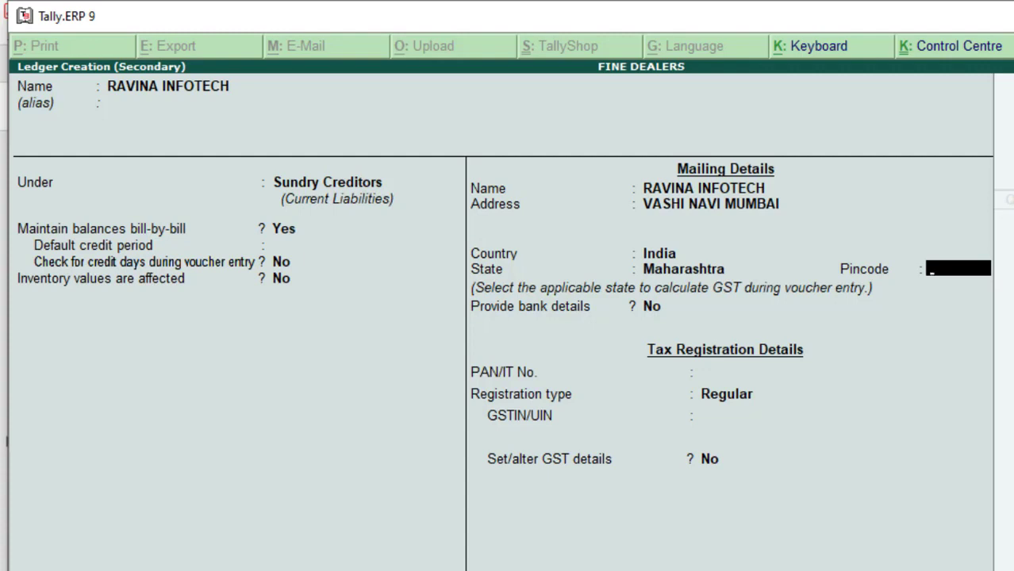
pyautogui.press('Return')
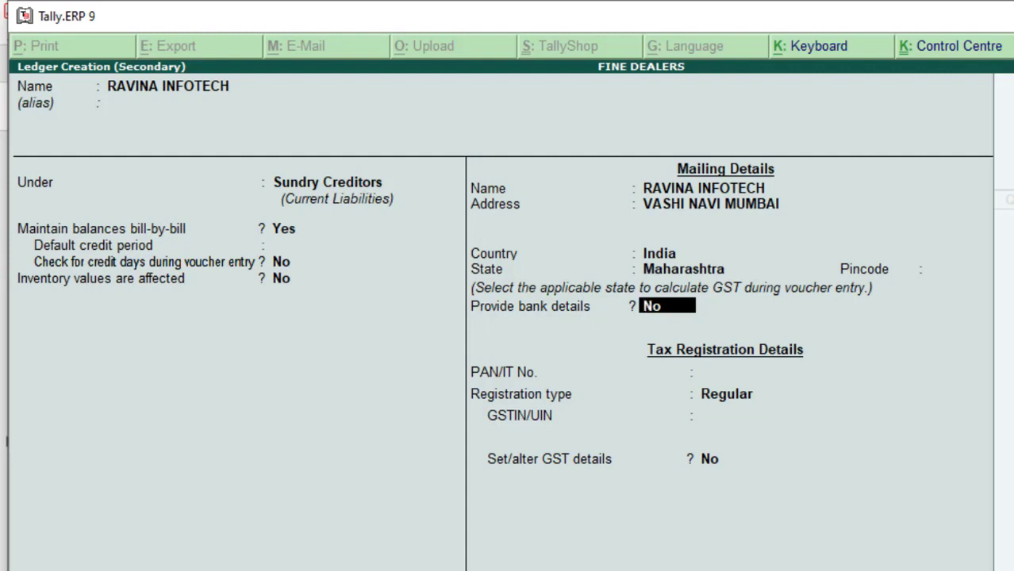
pyautogui.press('Return')
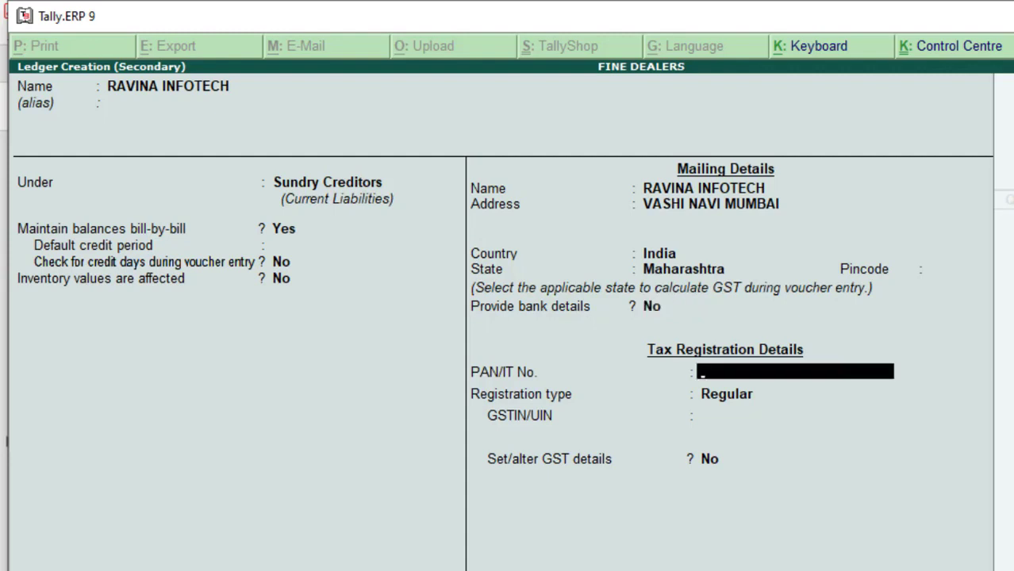
# Step: Leave the PAN blank and set the supplier's GST registration type to Regular
pyautogui.press('Return')
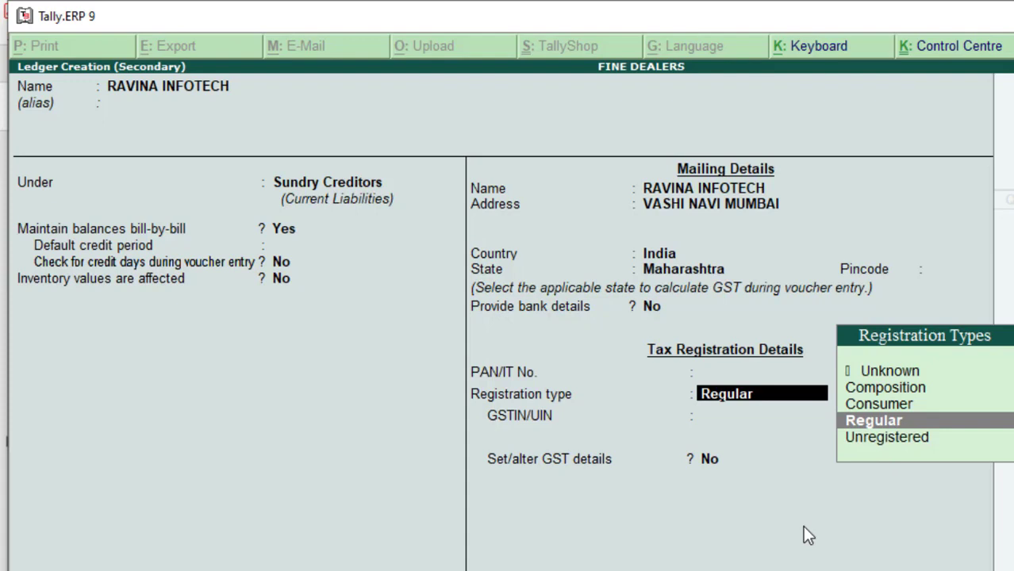
pyautogui.press('Up')
pyautogui.press('Up')
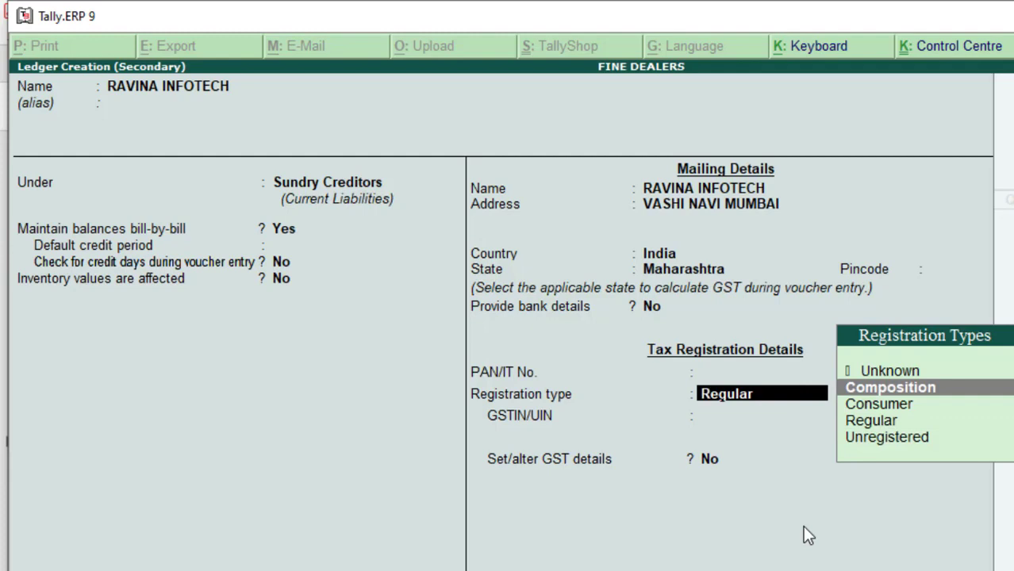
pyautogui.press('Down')
pyautogui.press('Down')
pyautogui.press('Down')
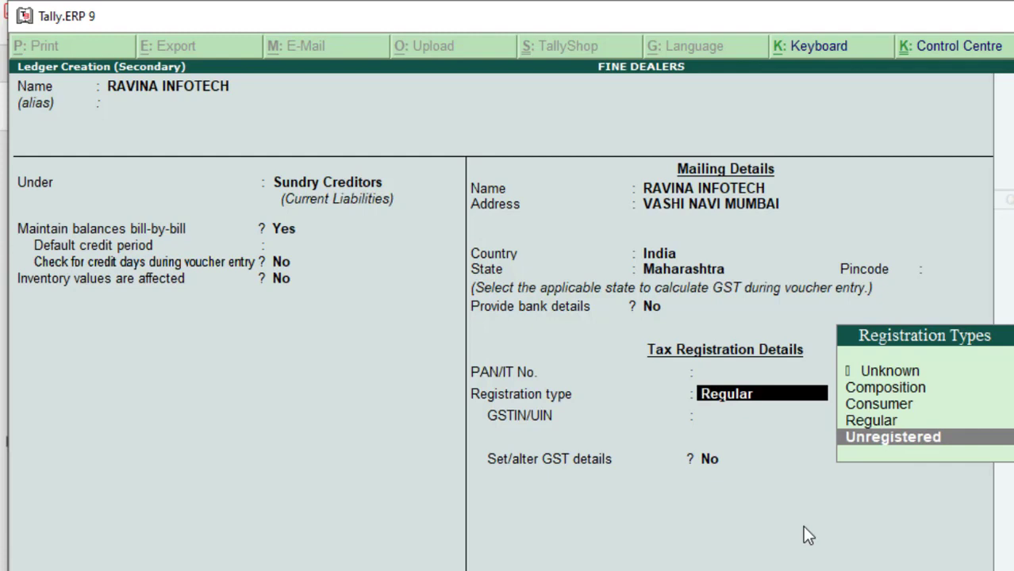
pyautogui.press('Up')
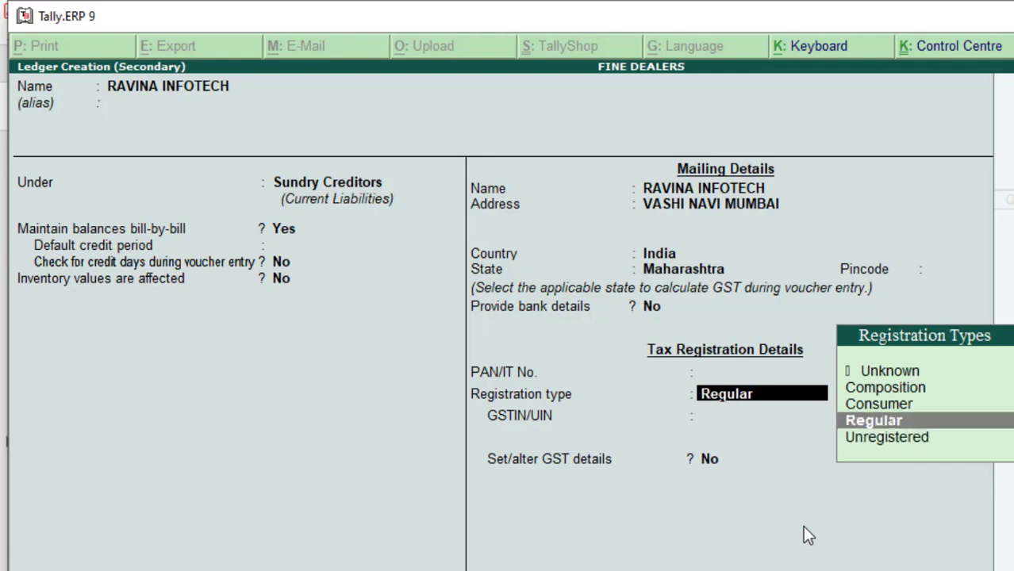
pyautogui.press('Return')
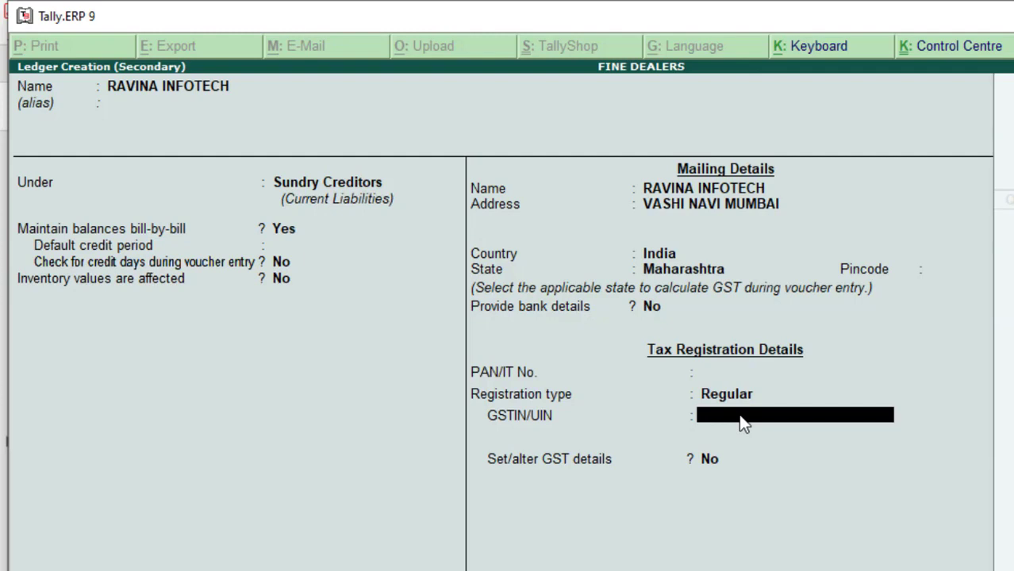
# Step: Copy the supplier's GSTIN from the Acrobat Reader invoice into the Tally ledger and save it without altering GST details
pyautogui.hotkey('alt', 'Tab')
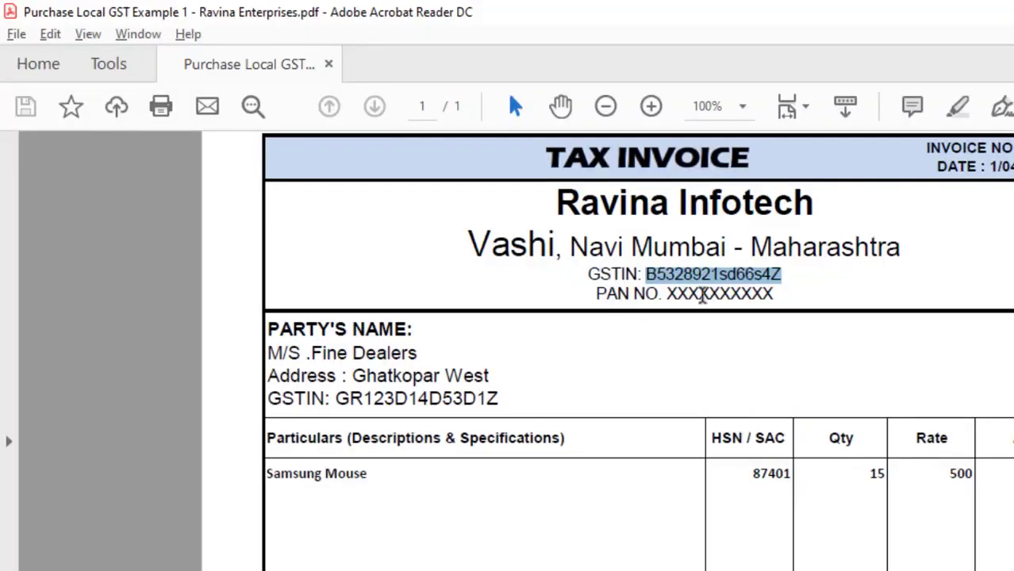
pyautogui.click(701, 277)
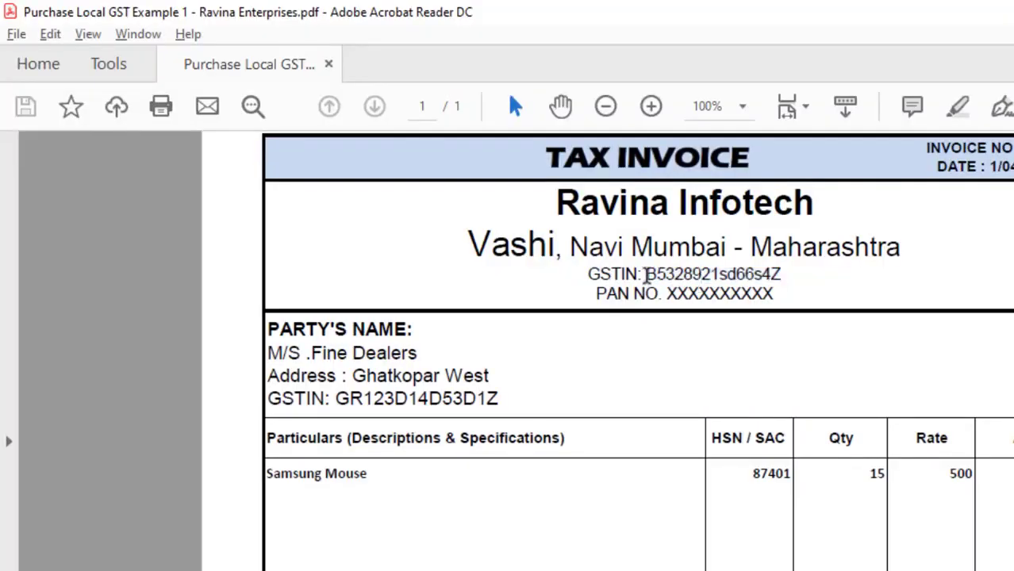
pyautogui.moveTo(645, 273); pyautogui.dragTo(785, 273)
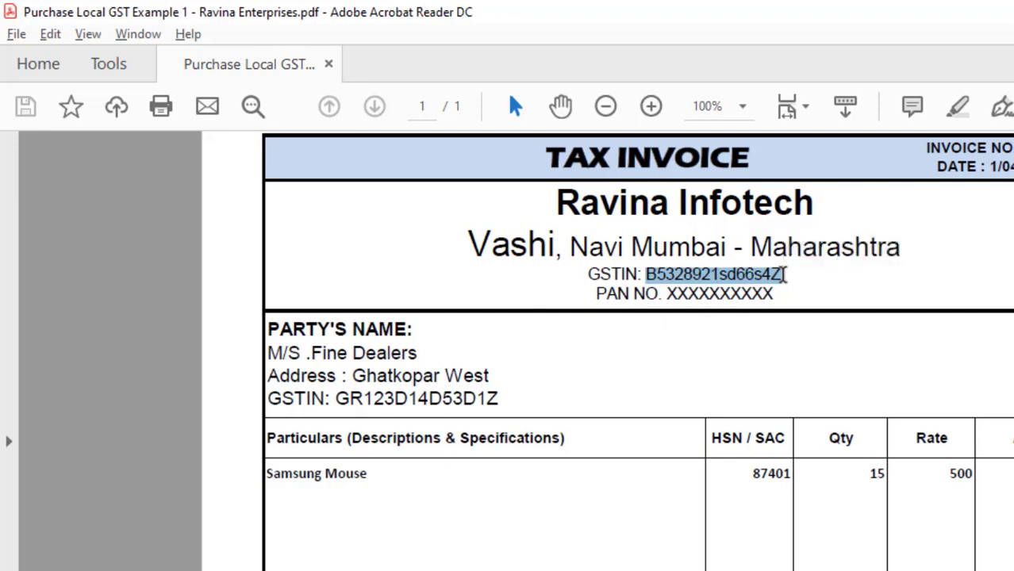
pyautogui.hotkey('alt', 'Tab')
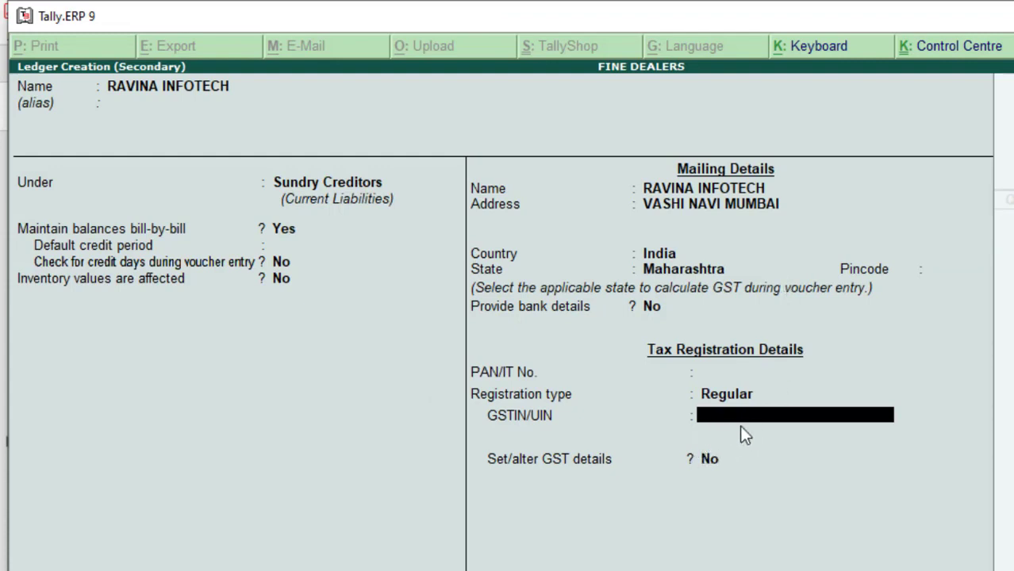
pyautogui.hotkey('ctrl', 'alt', 'v')
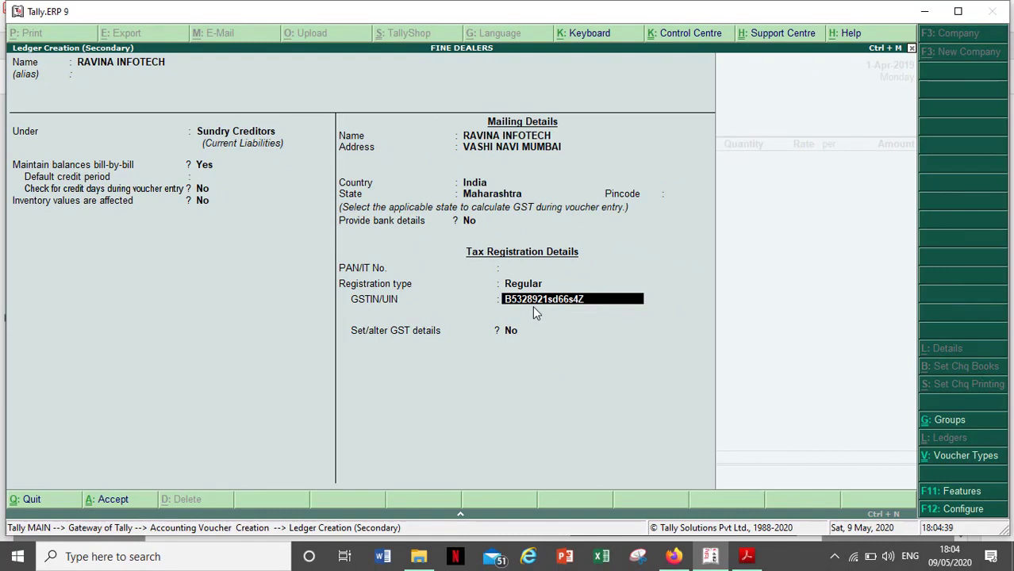
pyautogui.press('Return')
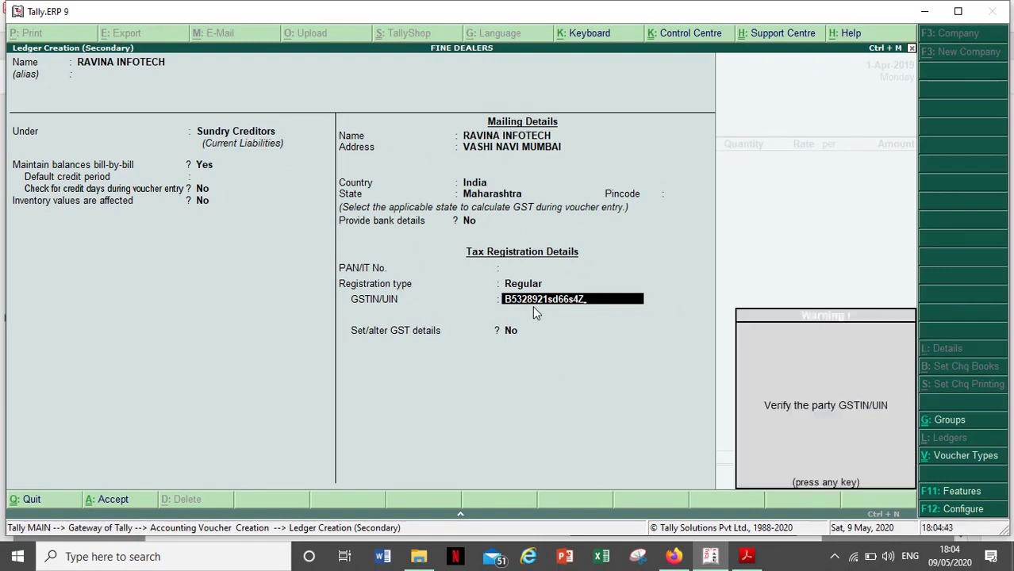
pyautogui.press('Return')
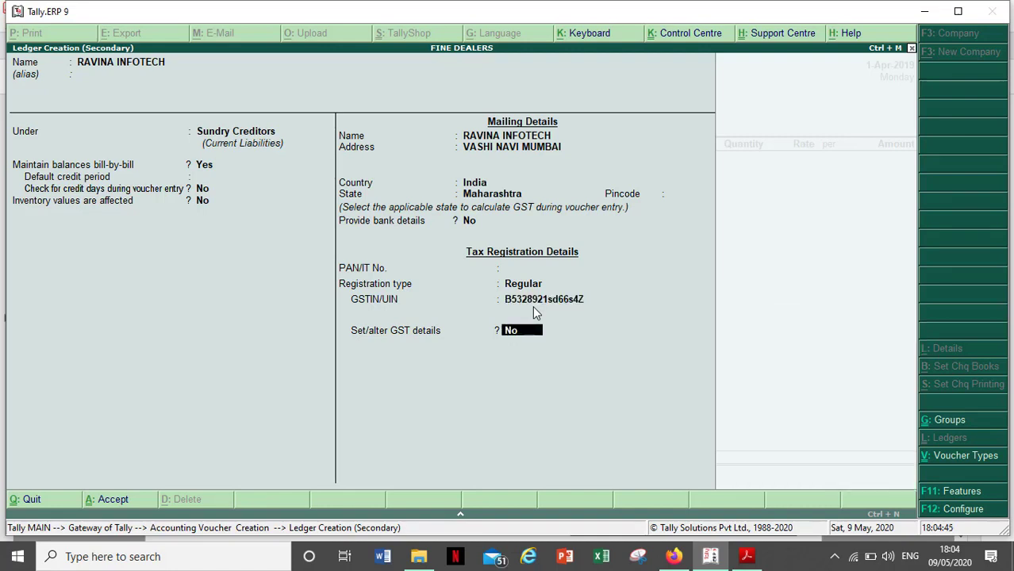
pyautogui.press('Return')
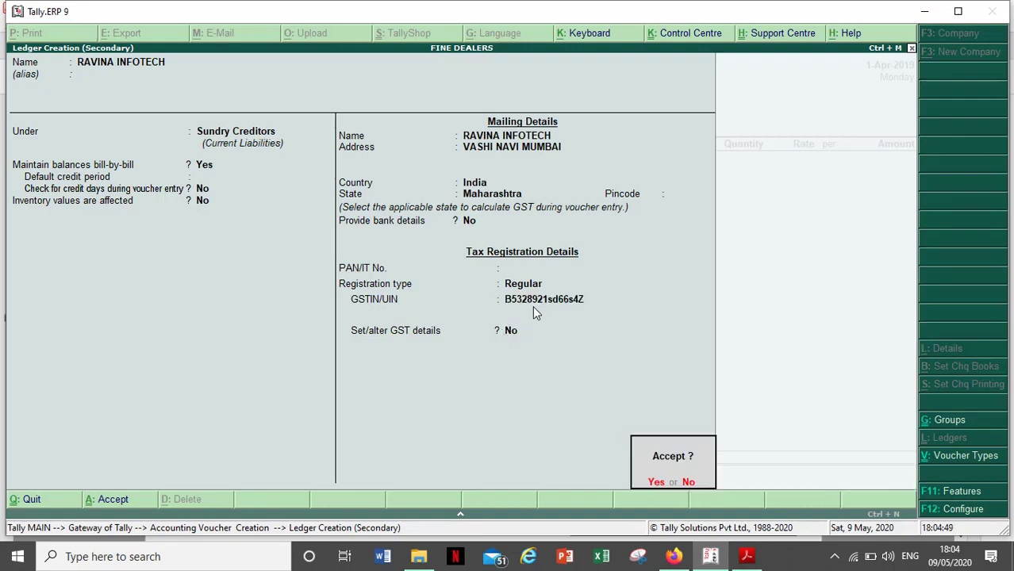
pyautogui.press('Return')
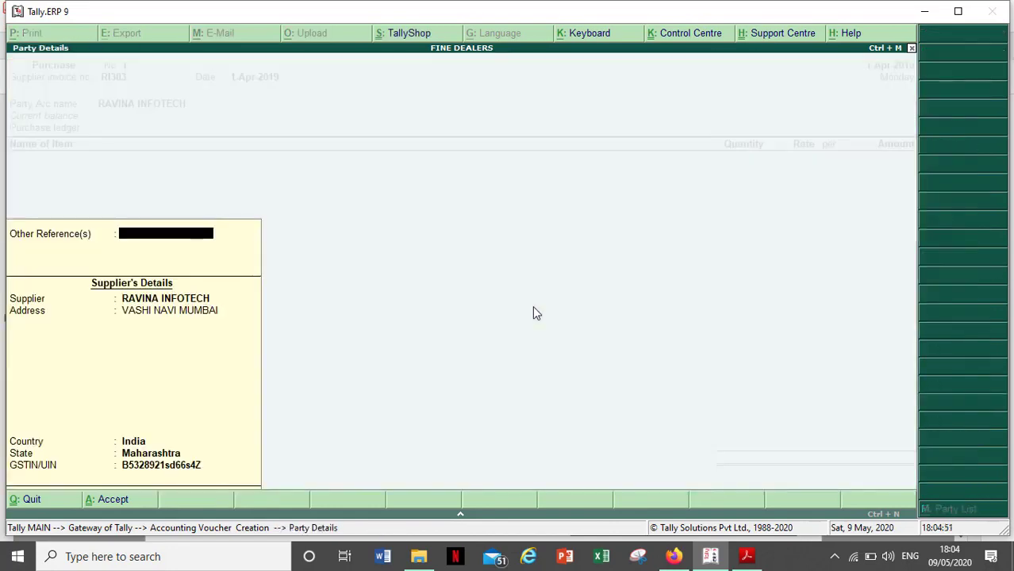
# Step: Confirm the supplier's party details in the voucher, leaving other references blank and keeping the address, India, Maharashtra and the GSTIN
pyautogui.press('Return')
pyautogui.press('Return')
pyautogui.press('Return')
pyautogui.press('Return')
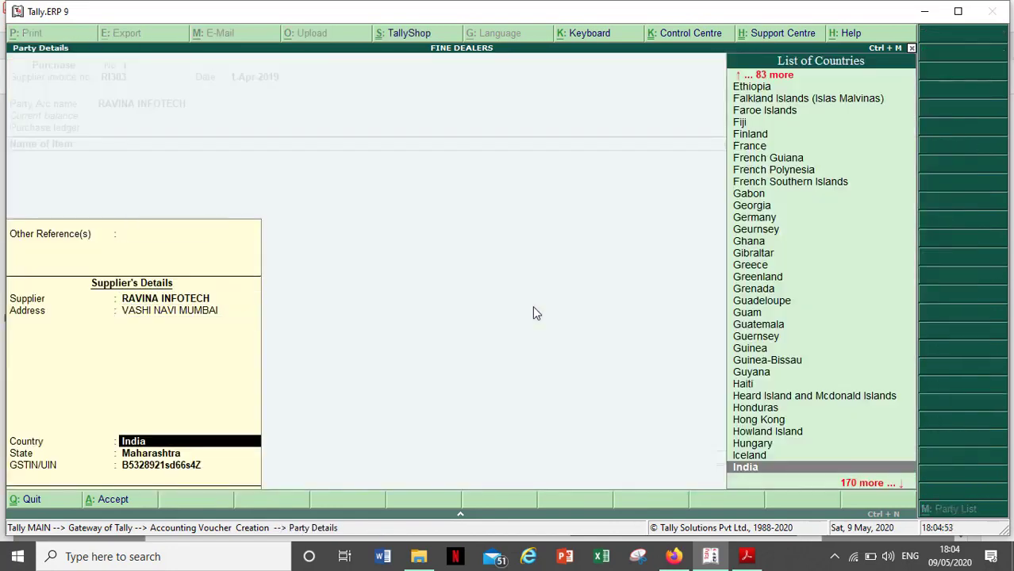
pyautogui.press('Return')
pyautogui.press('Return')
pyautogui.press('Return')
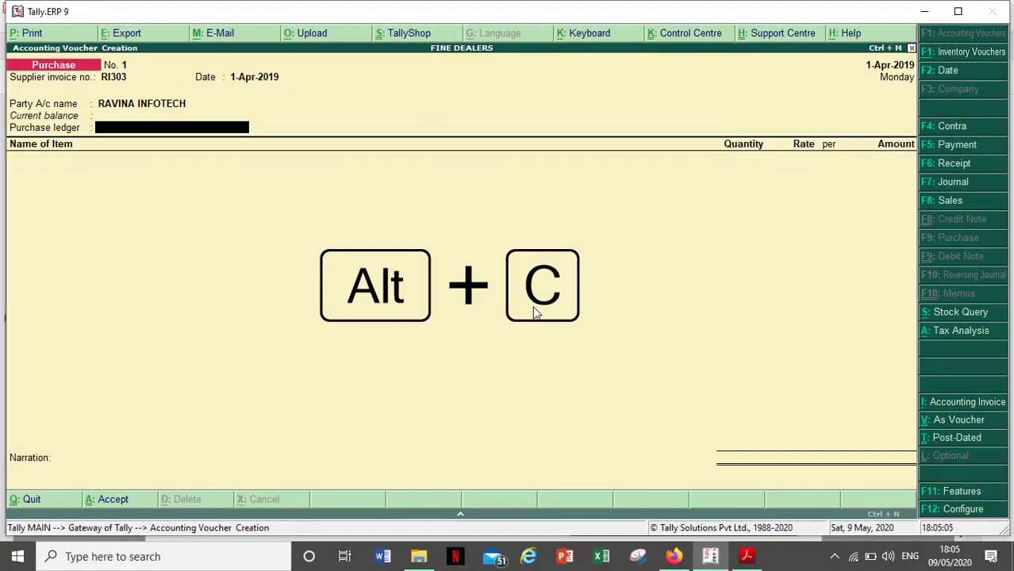
# Step: Start a new purchase ledger named PURCHASE LOCAL GST with no alias and place it under Purchase Accounts
pyautogui.hotkey('alt', 'c')
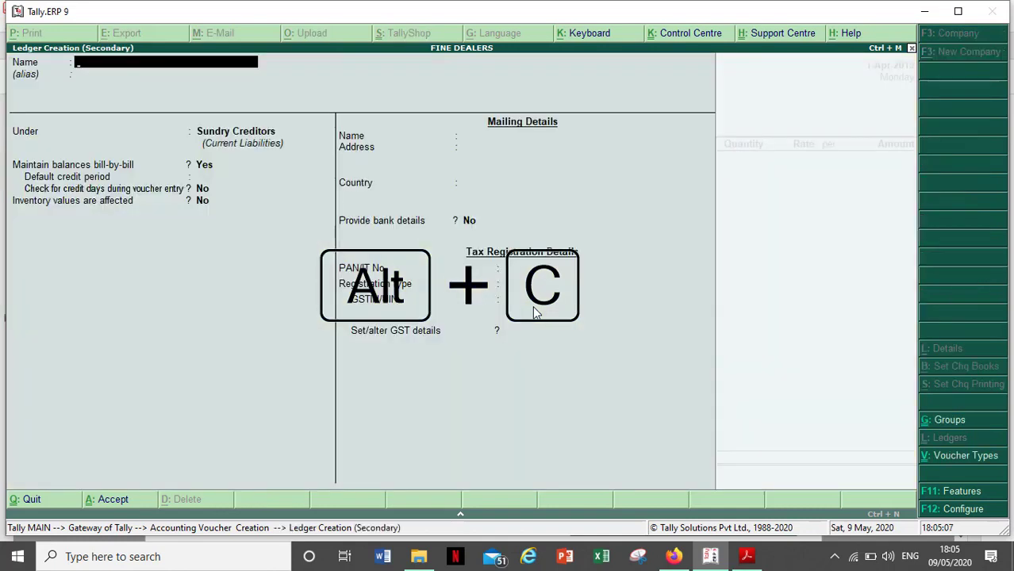
pyautogui.write('PUR')
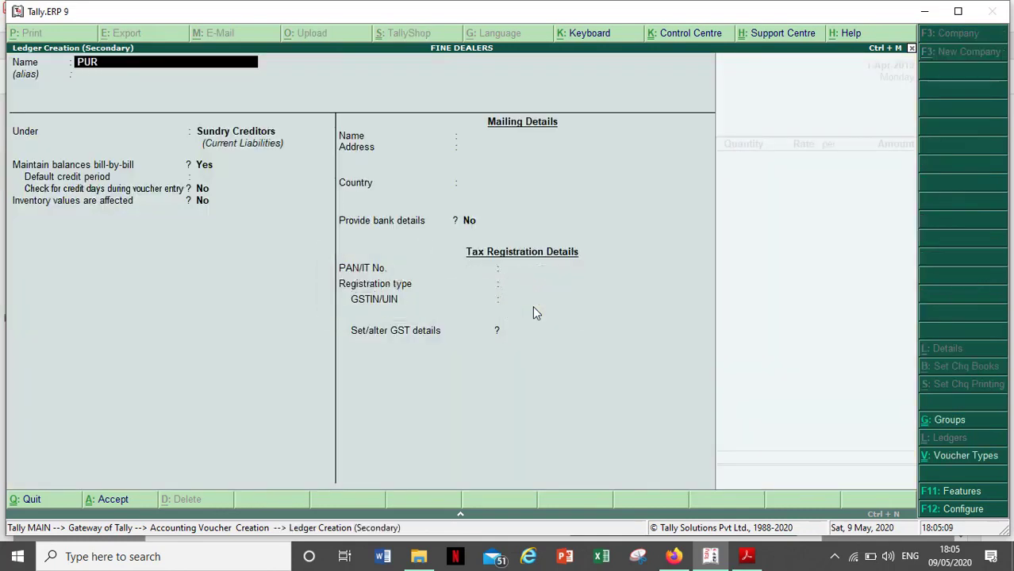
pyautogui.write('CHASE LOCAL GST')
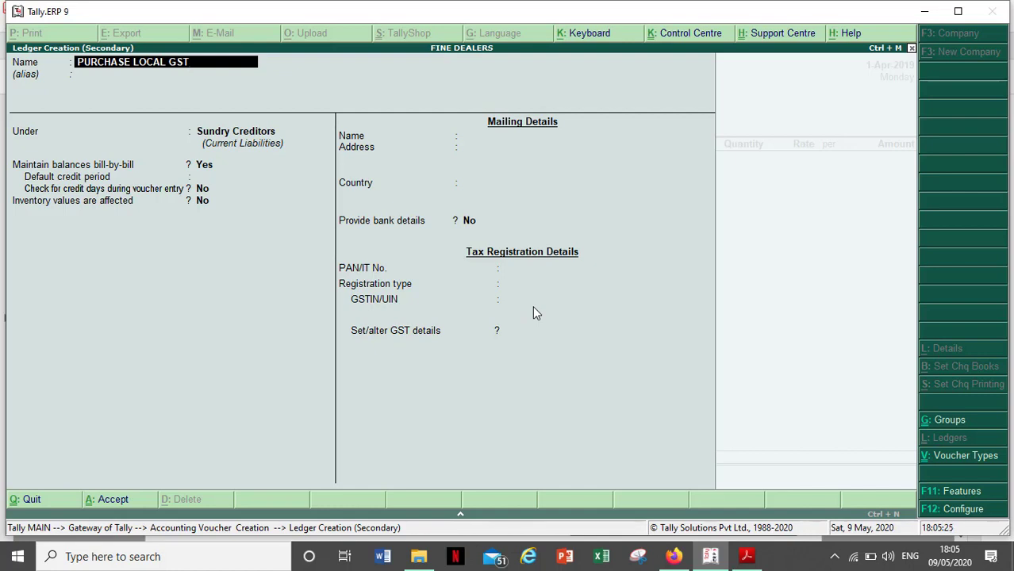
pyautogui.press('Return')
pyautogui.press('Return')
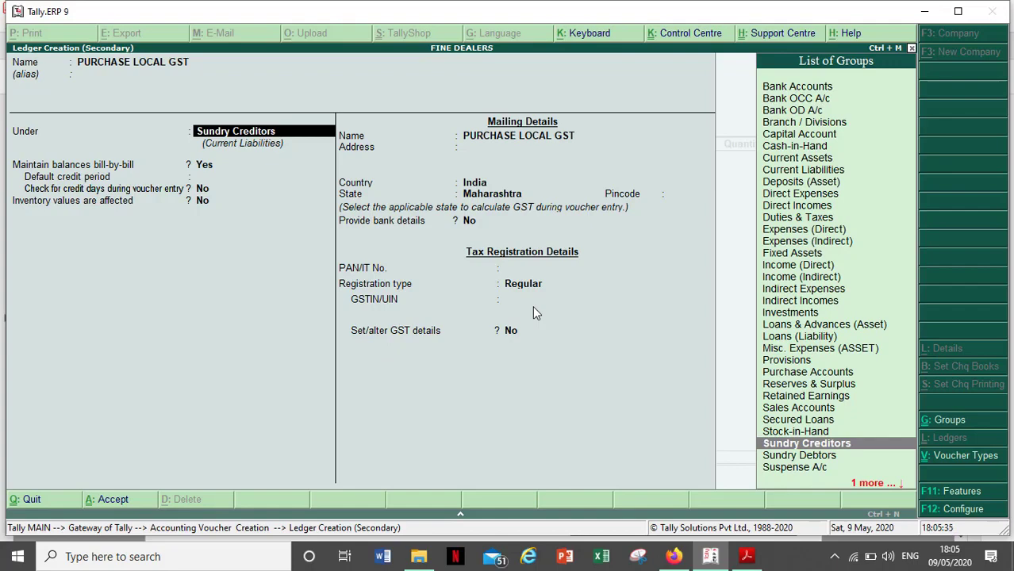
pyautogui.write('PUR')
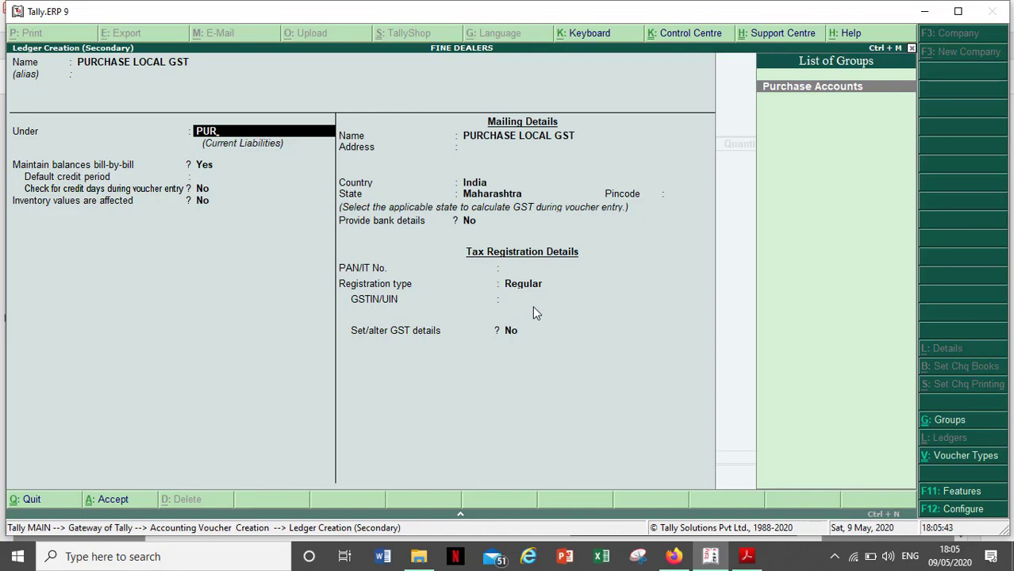
pyautogui.press('Return')
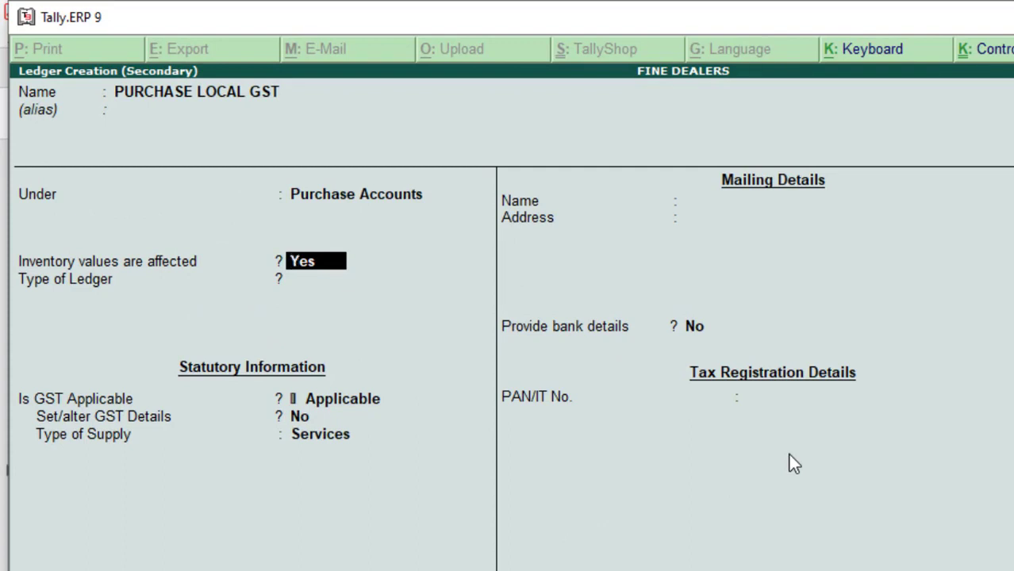
# Step: Keep inventory values affected, choose Not Applicable as ledger type, keep GST applicable without altering its details, and set the type of supply to Goods
pyautogui.press('Return')
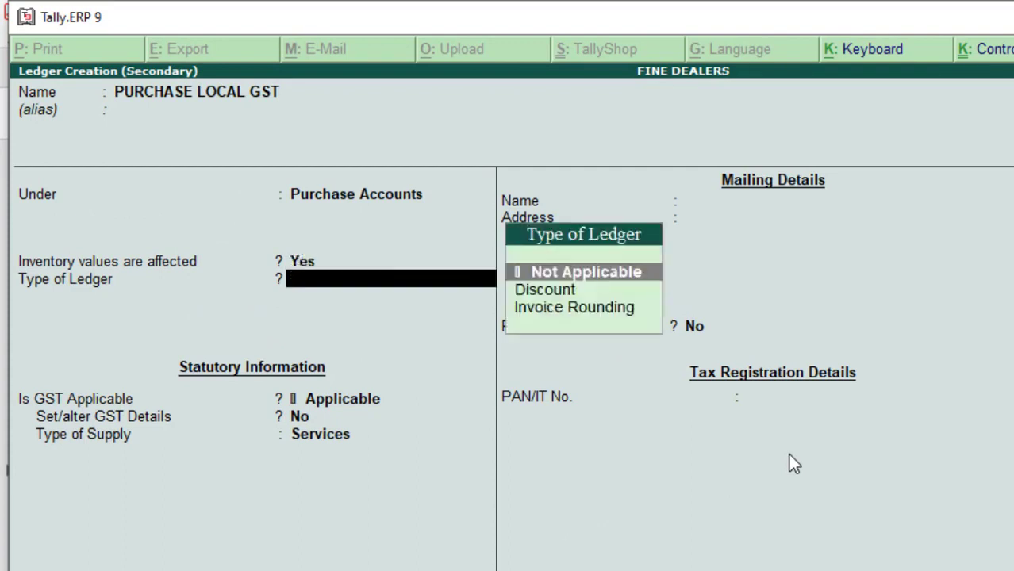
pyautogui.press('Return')
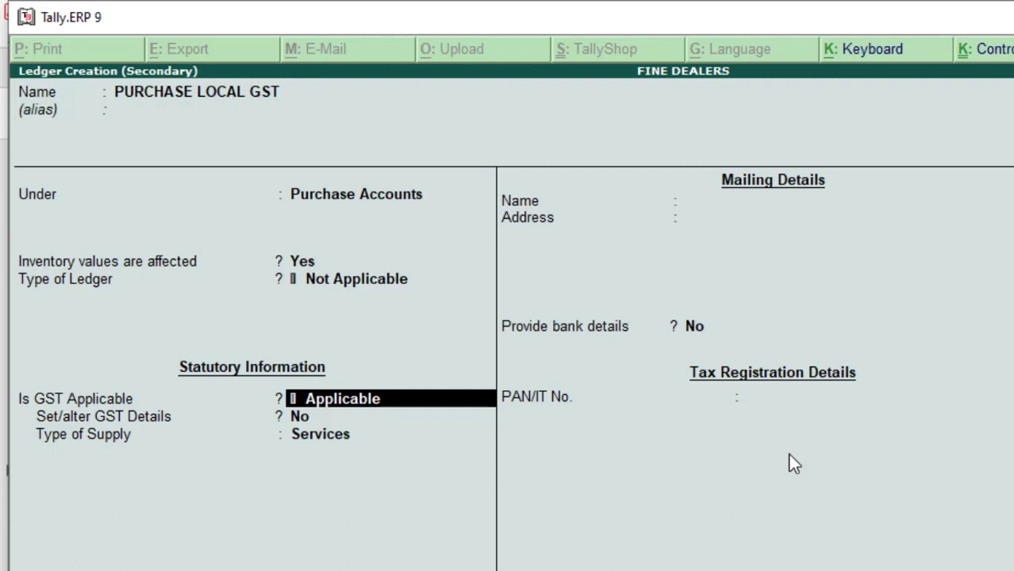
pyautogui.press('Return')
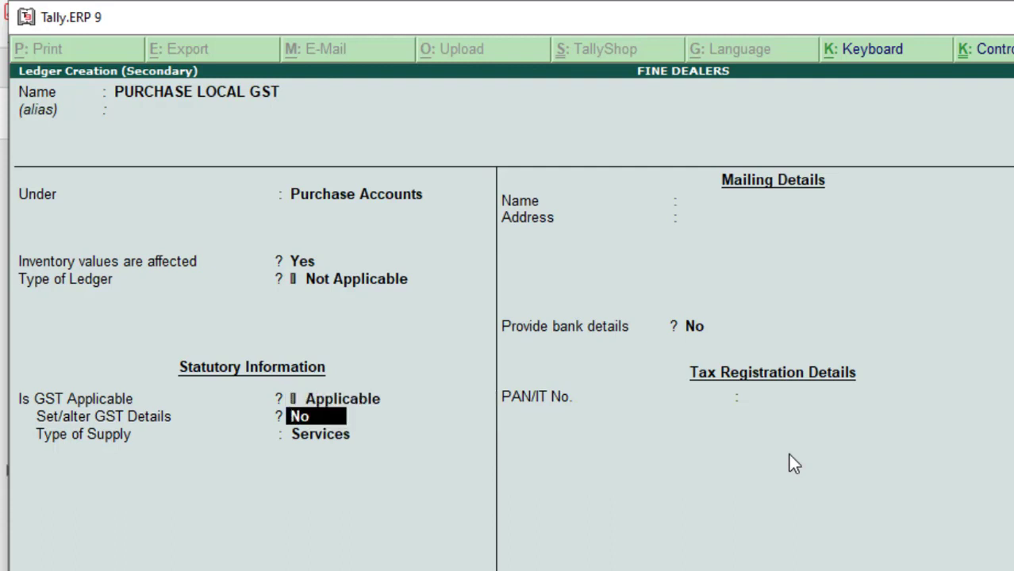
pyautogui.press('Return')
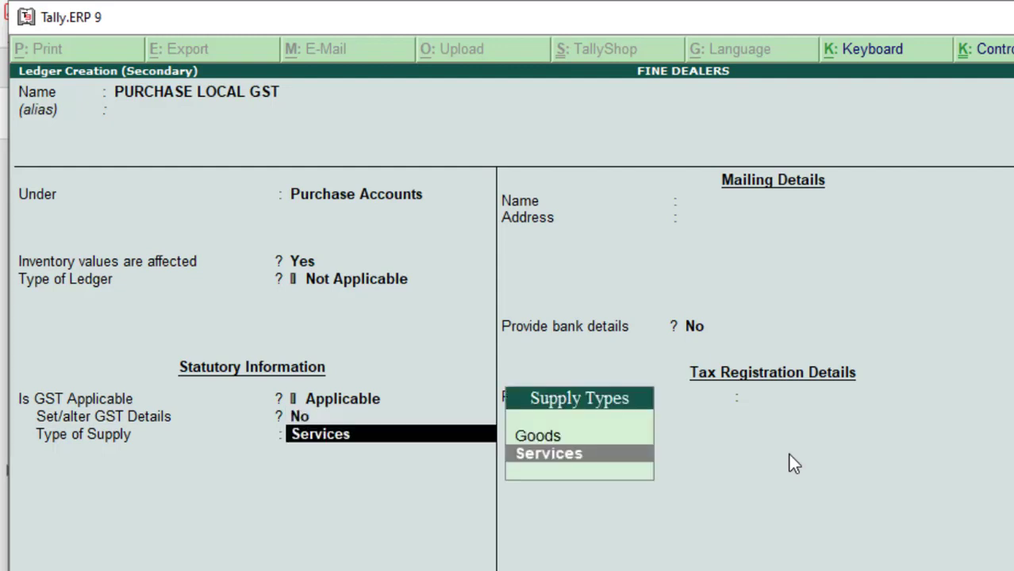
pyautogui.press('Up')
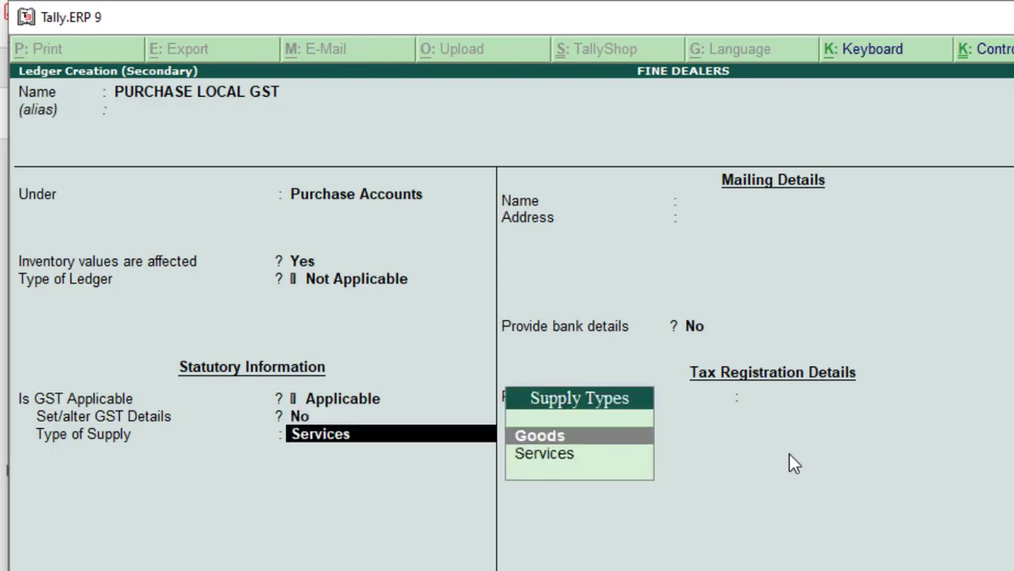
pyautogui.press('Return')
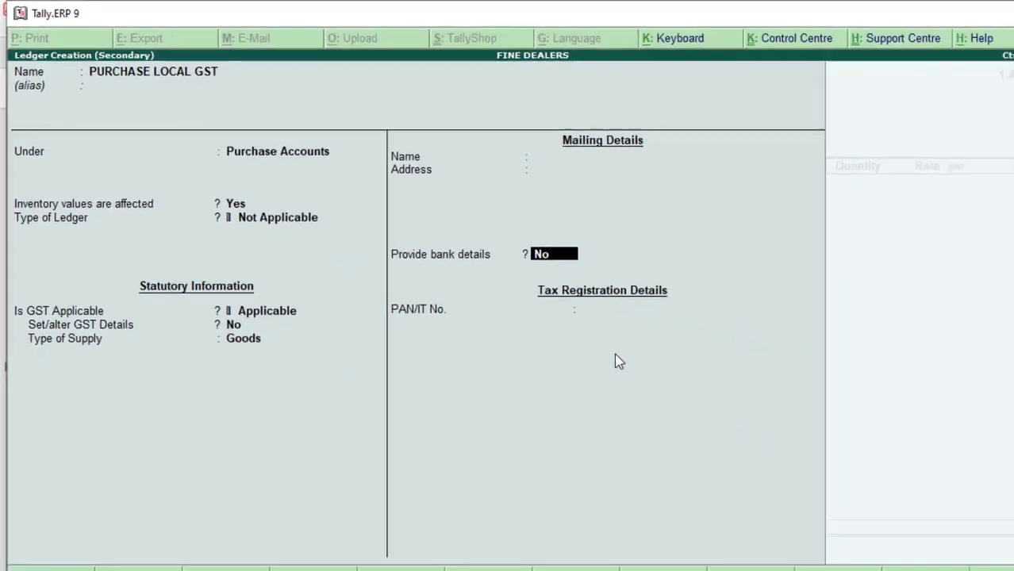
# Step: Save the purchase ledger without bank details or a PAN
pyautogui.press('Return')
pyautogui.press('Return')
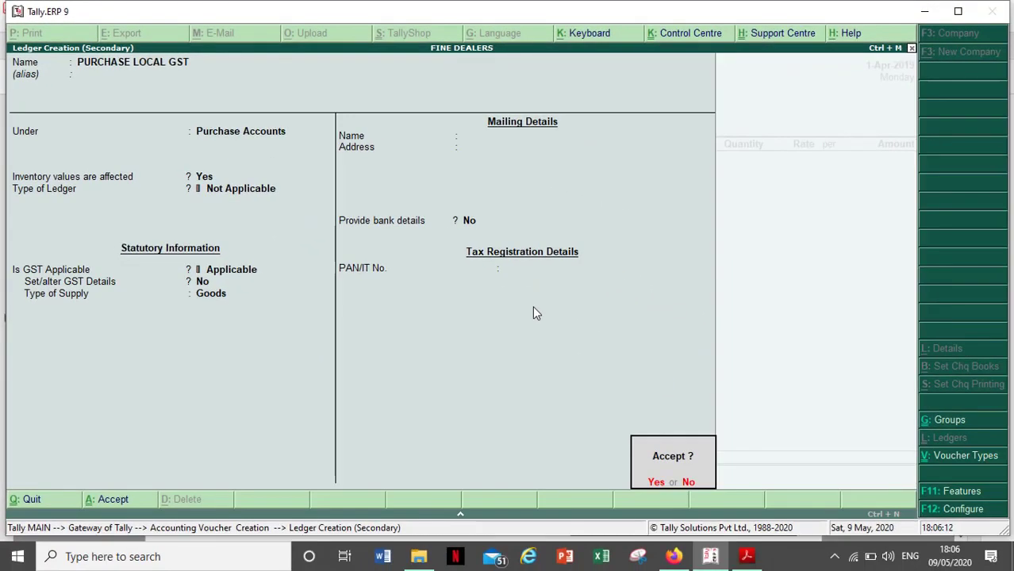
pyautogui.press('Return')
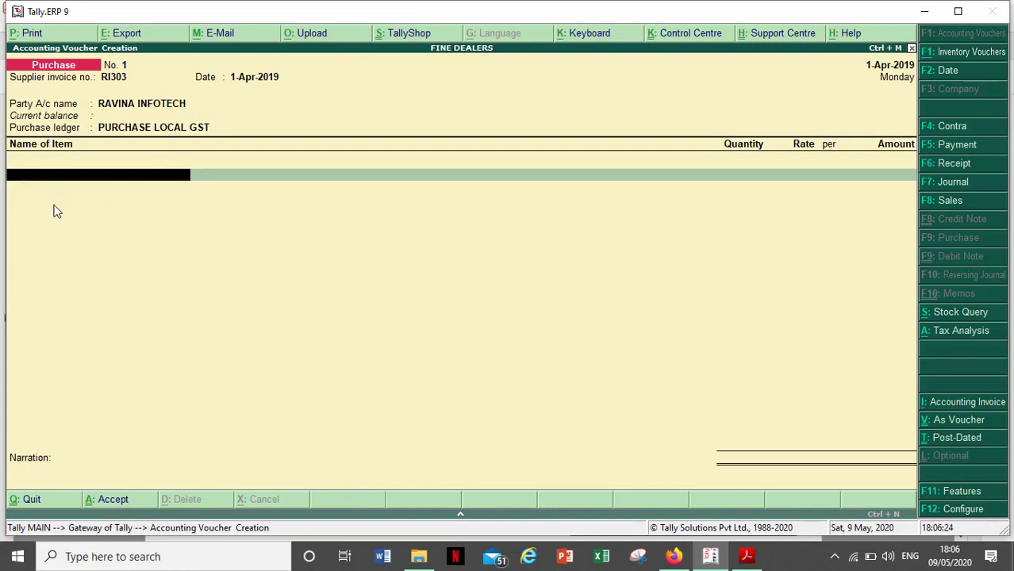
# Step: Check the item in the Acrobat Reader invoice, then start a stock item named SAMSUNG MOUSE without an alias in Tally
pyautogui.hotkey('alt', 'Tab')
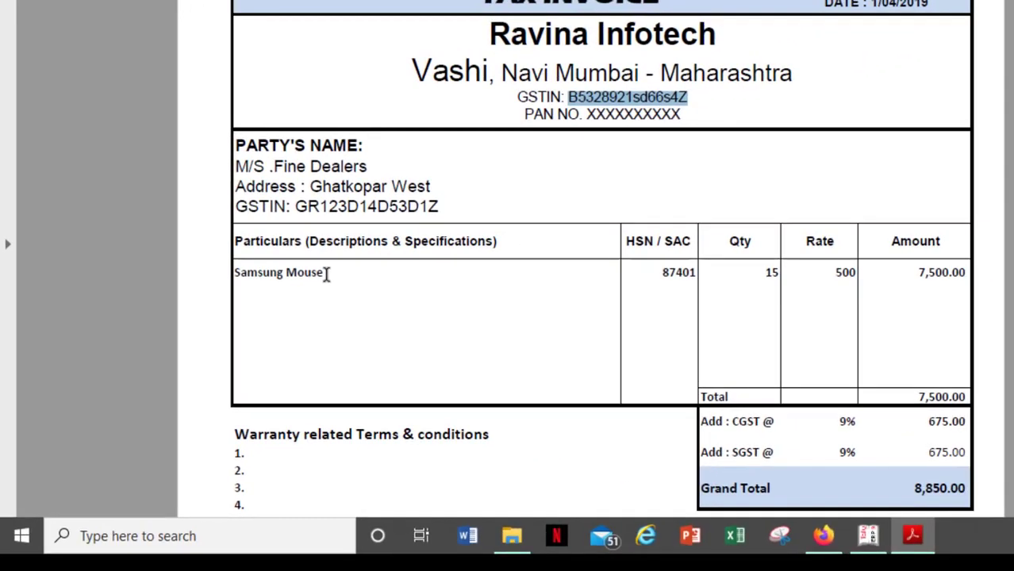
pyautogui.hotkey('alt', 'Tab')
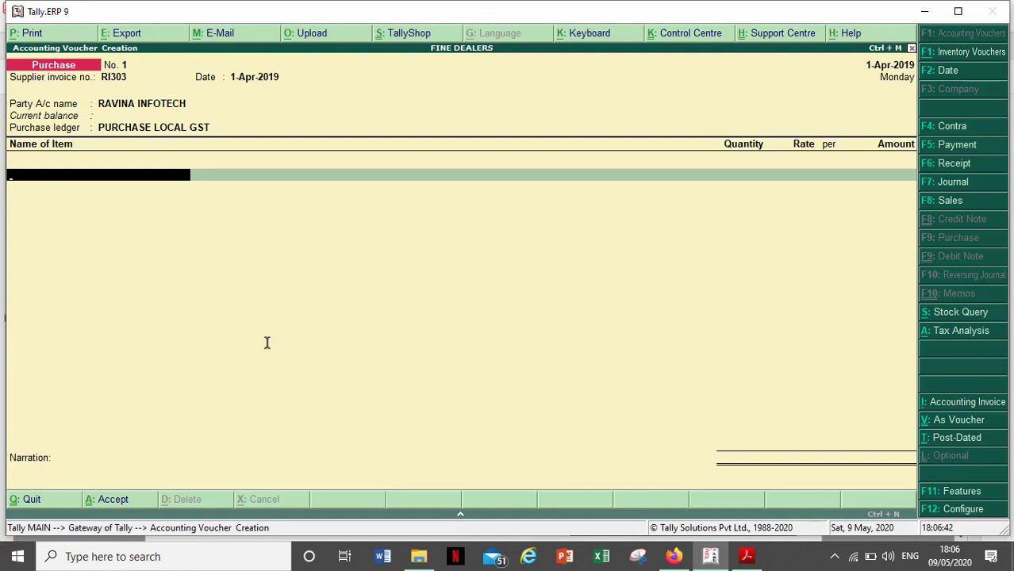
pyautogui.hotkey('alt', 'c')
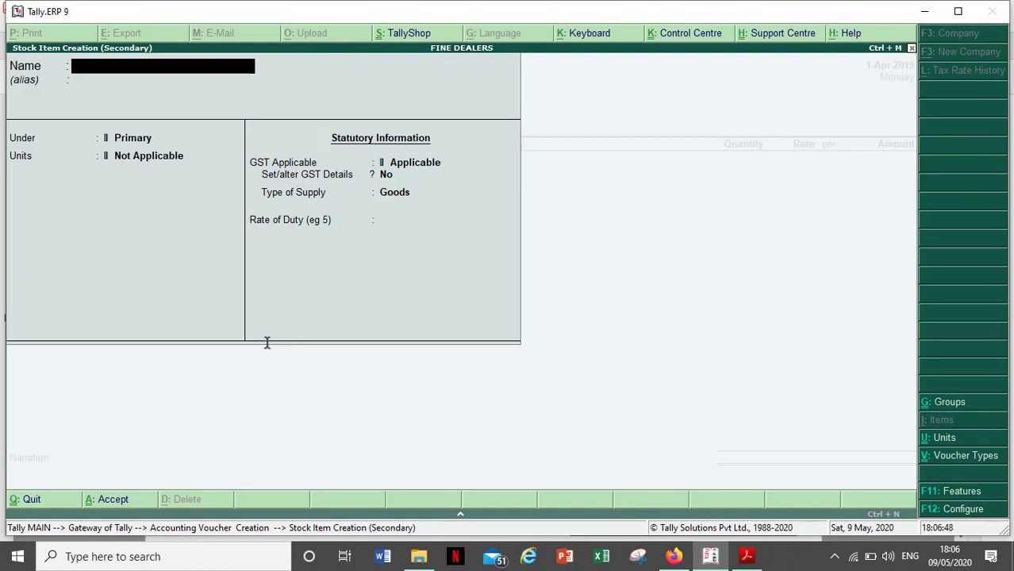
pyautogui.write('SAMSO')
pyautogui.press('BackSpace')
pyautogui.write('U')
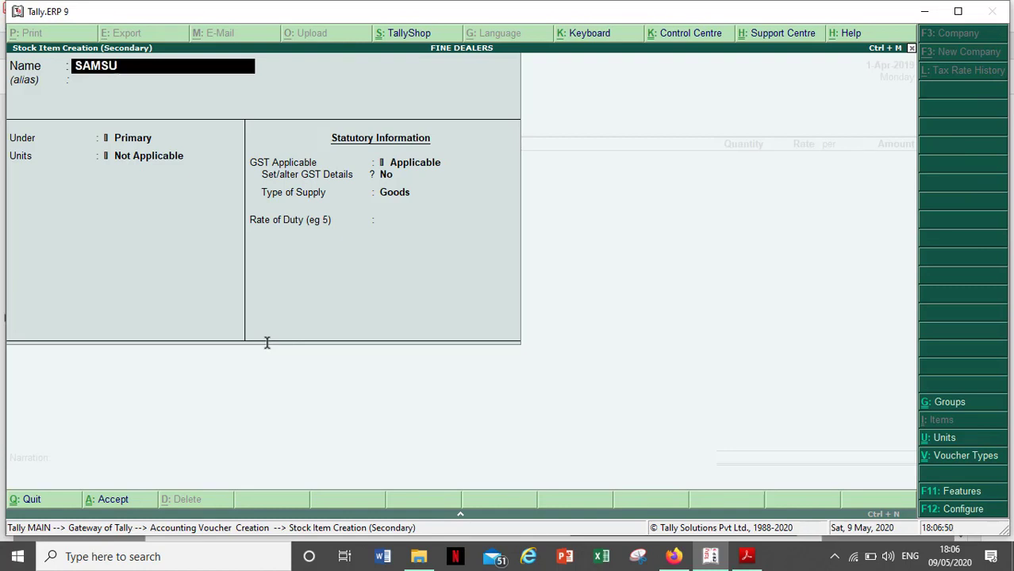
pyautogui.write('NG MOUSE')
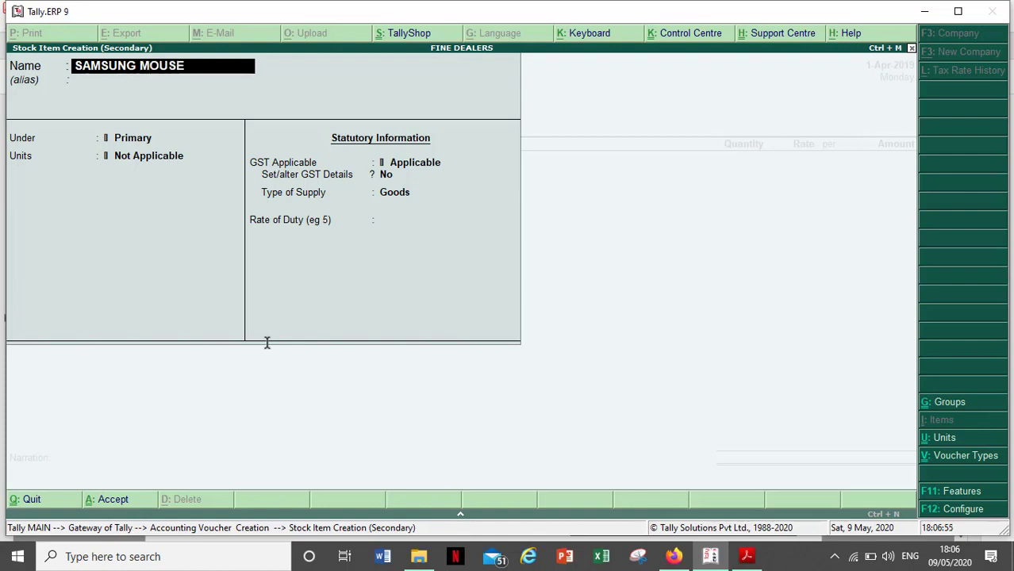
pyautogui.press('Return')
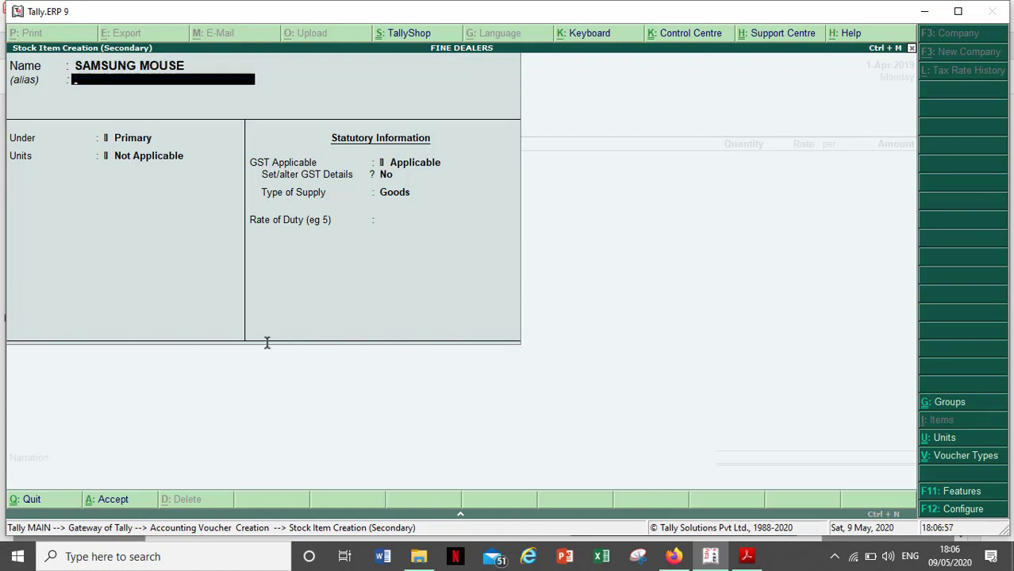
pyautogui.press('Return')
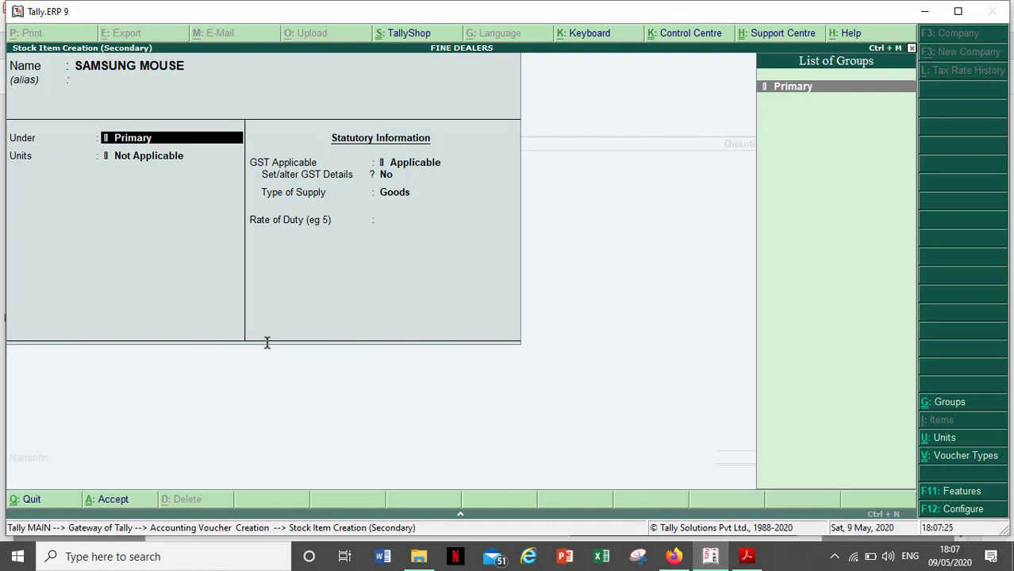
# Step: Create a stock group named MOUSE under Primary for the item, with quantity addition and GST details both set to No
pyautogui.hotkey('alt', 'c')
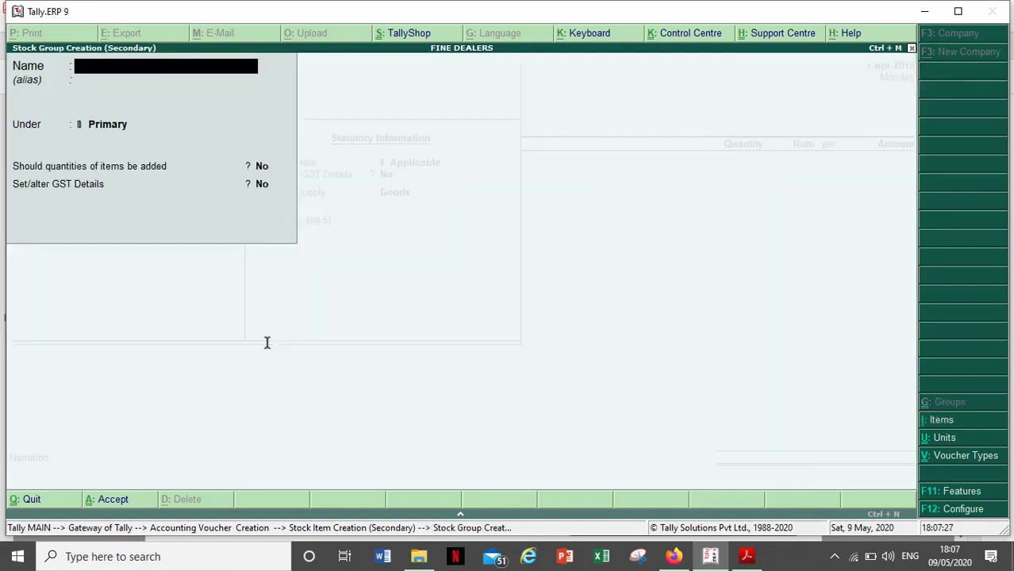
pyautogui.write('MOUSE')
pyautogui.press('Return')
pyautogui.press('Return')
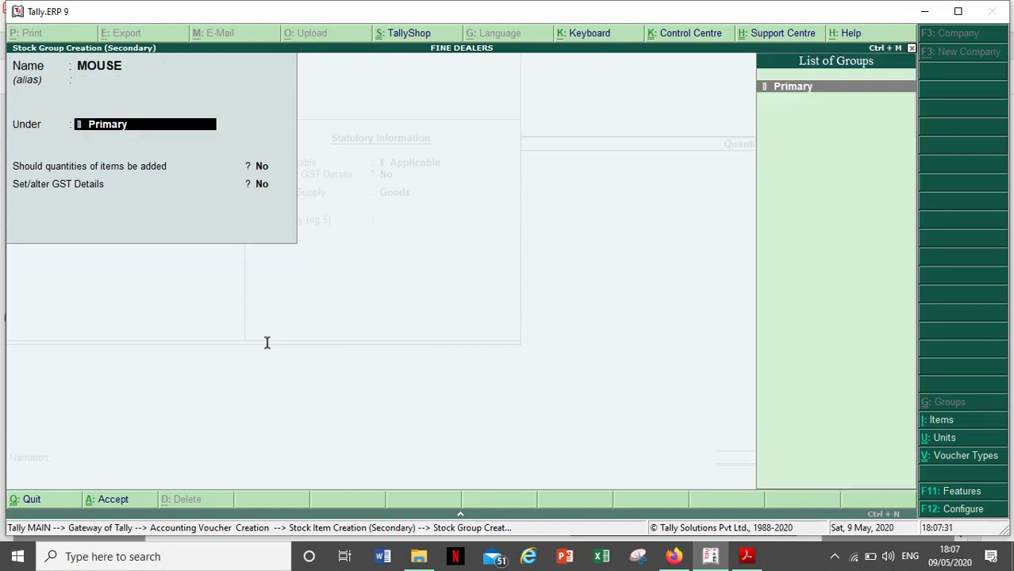
pyautogui.press('Return')
pyautogui.press('Return')
pyautogui.press('Return')
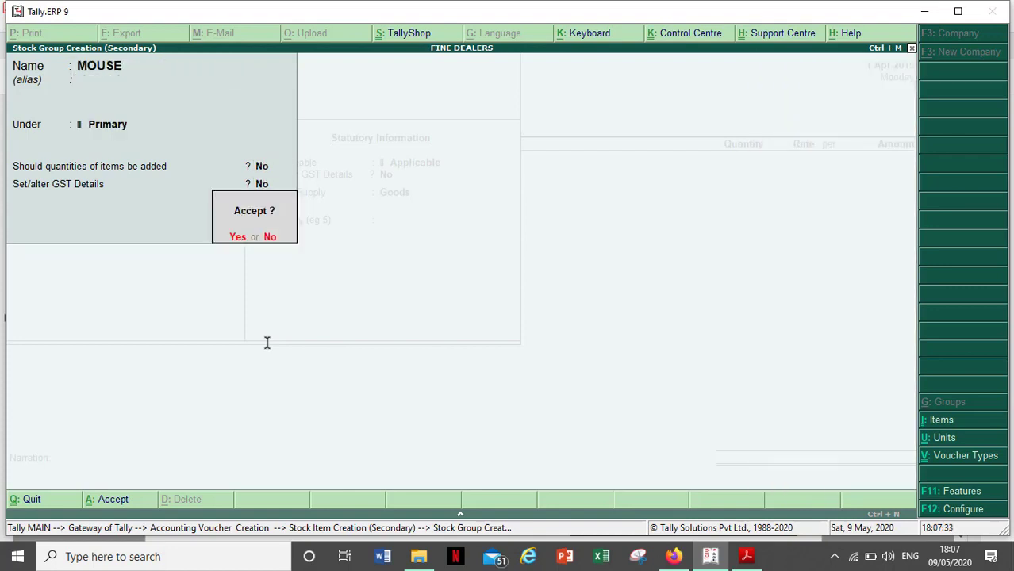
pyautogui.press('Return')
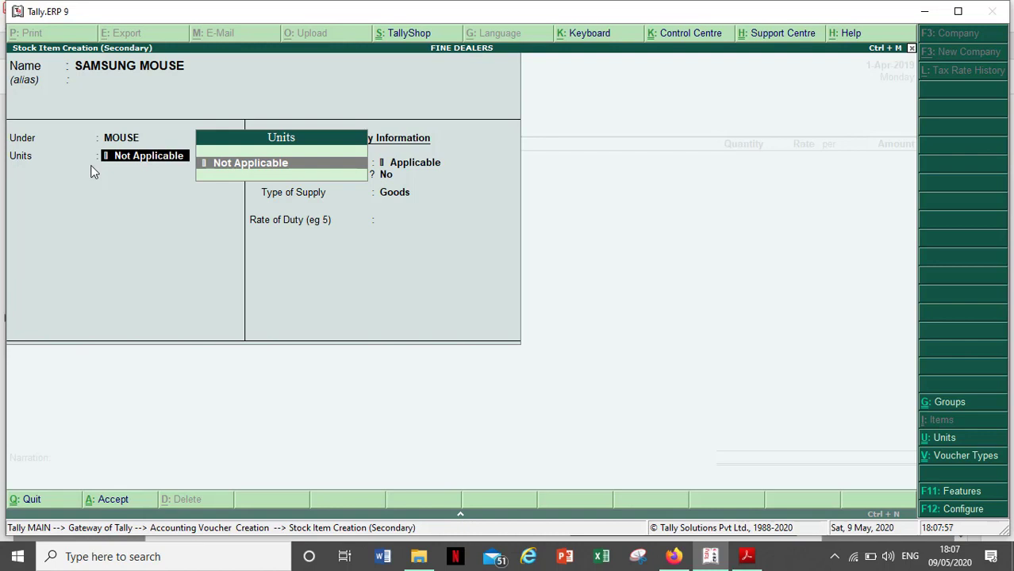
# Step: Create a simple unit for the item with symbol NO., formal name NUMBER, quantity code NOS-NUMBERS and 0 decimal places
pyautogui.hotkey('alt', 'c')
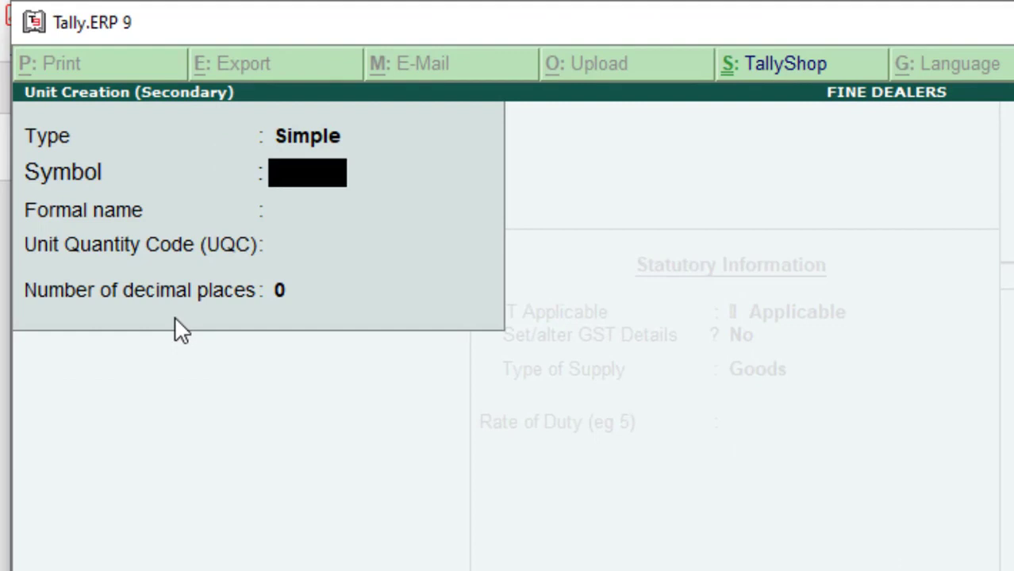
pyautogui.write('NO')
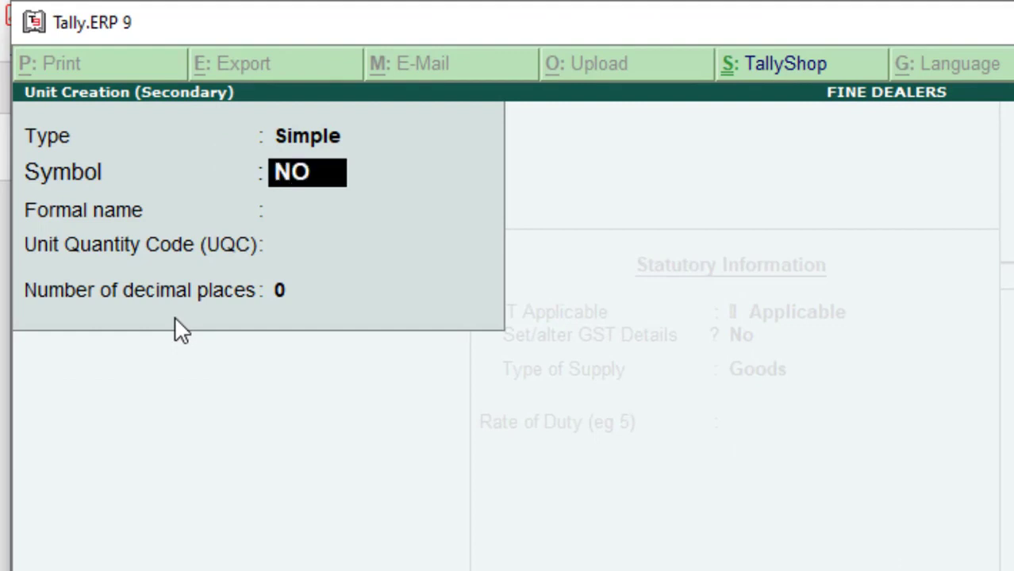
pyautogui.write('.')
pyautogui.press('Return')
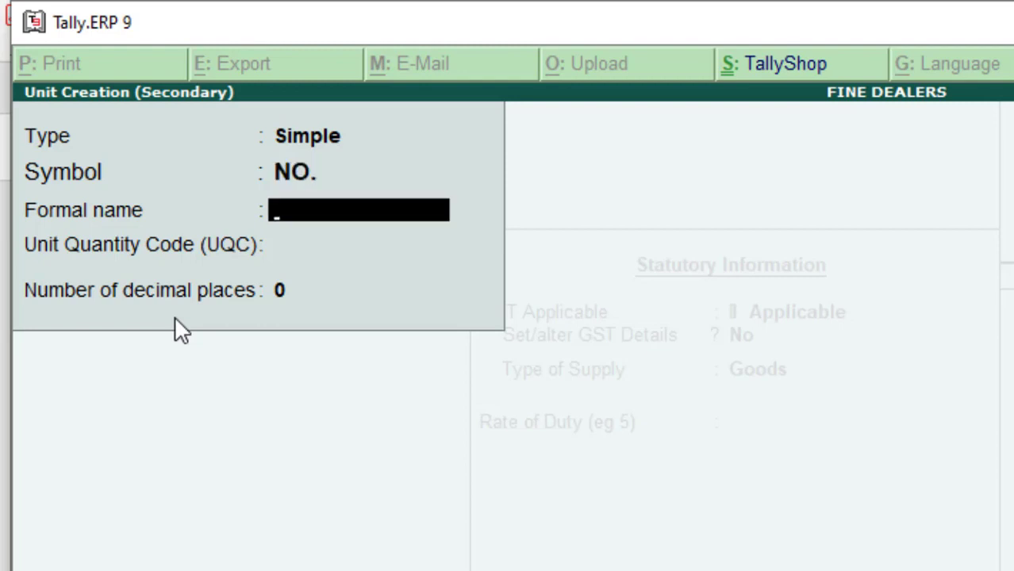
pyautogui.write('NUMBER')
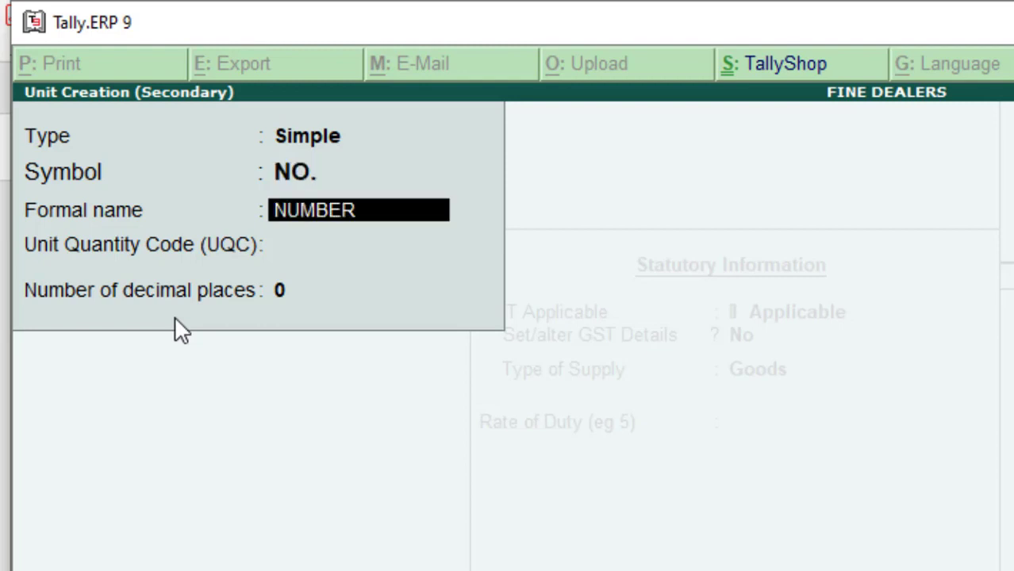
pyautogui.press('Return')
pyautogui.write('N')
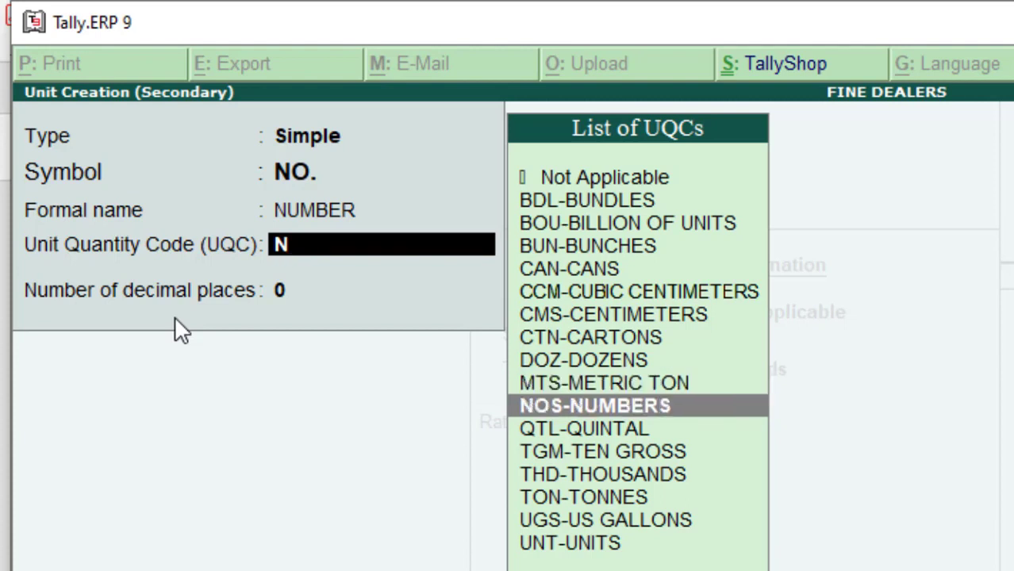
pyautogui.press('Return')
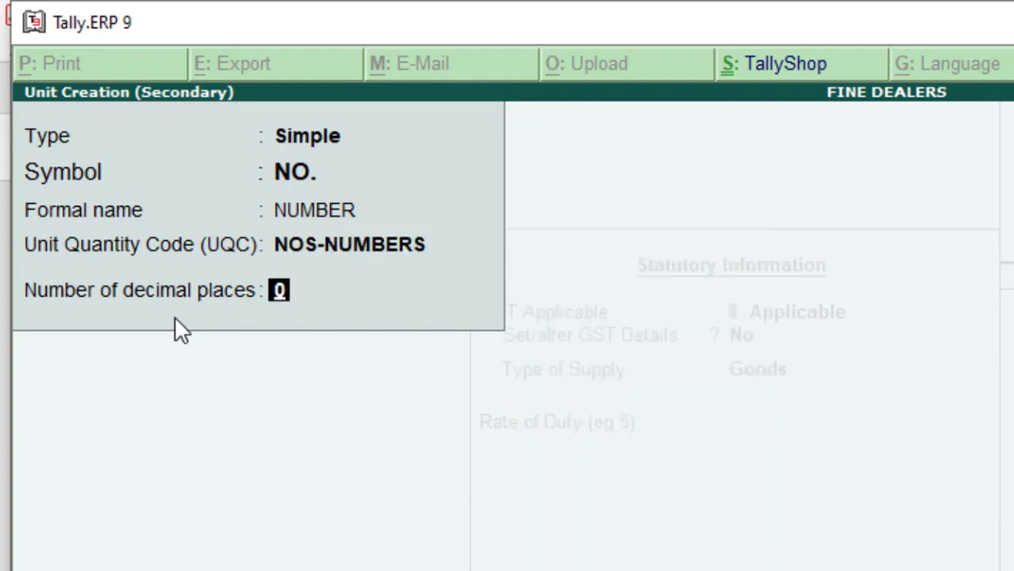
pyautogui.press('Return')
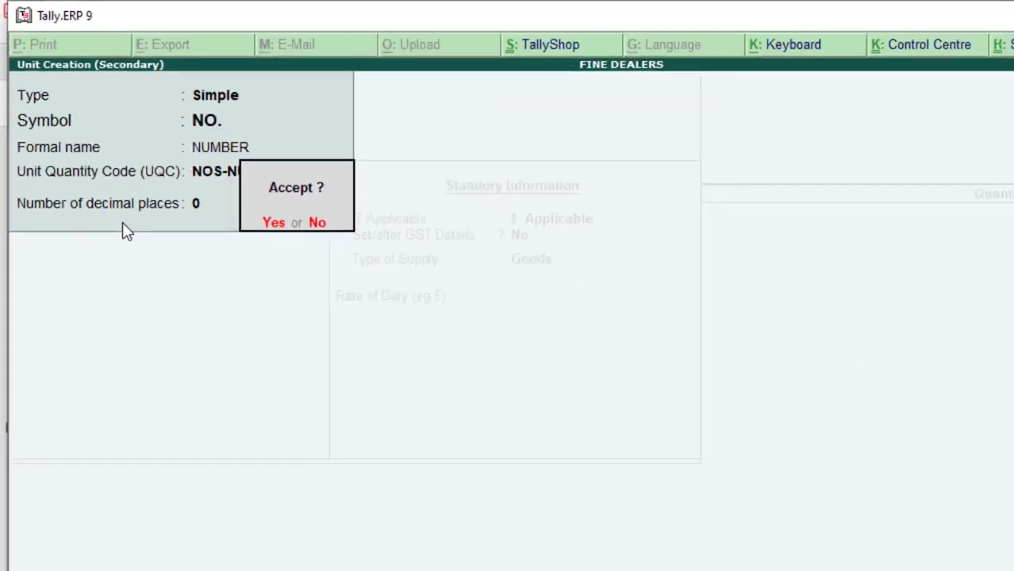
pyautogui.press('Return')
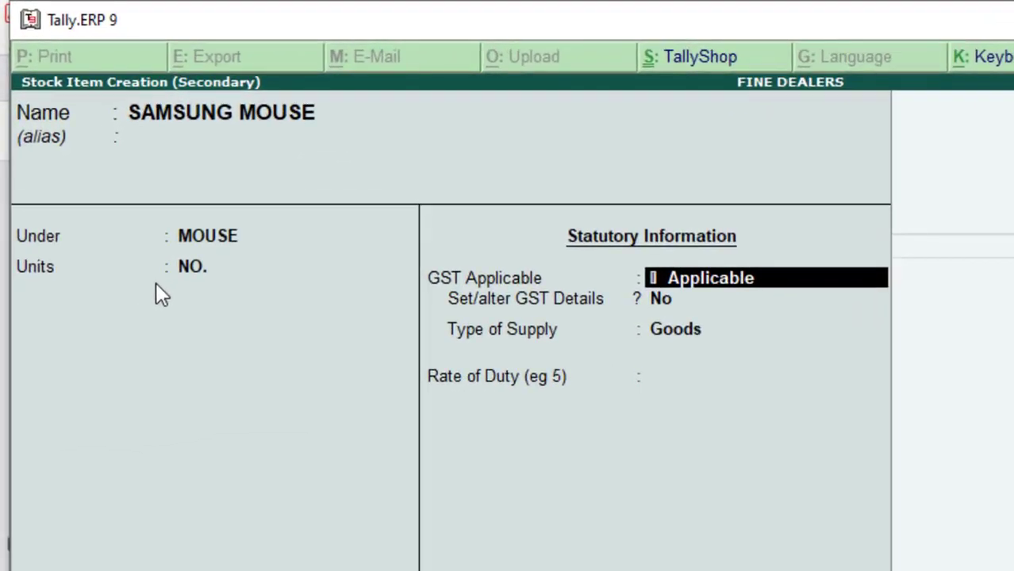
# Step: Make GST applicable to the stock item and enable its GST details, checking the HSN/SAC column in the Acrobat Reader invoice
pyautogui.press('Return')
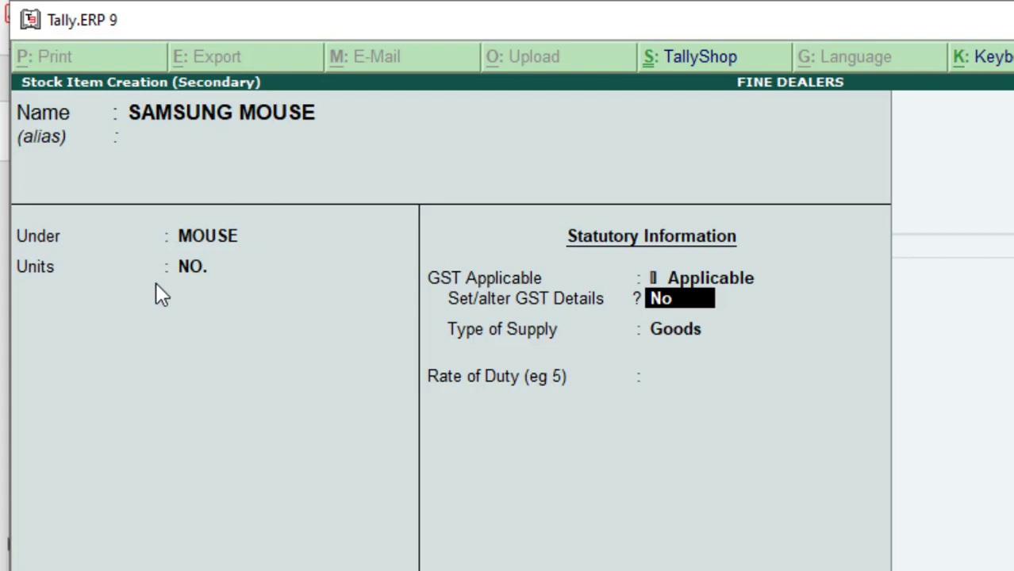
pyautogui.write('Y')
pyautogui.press('Return')
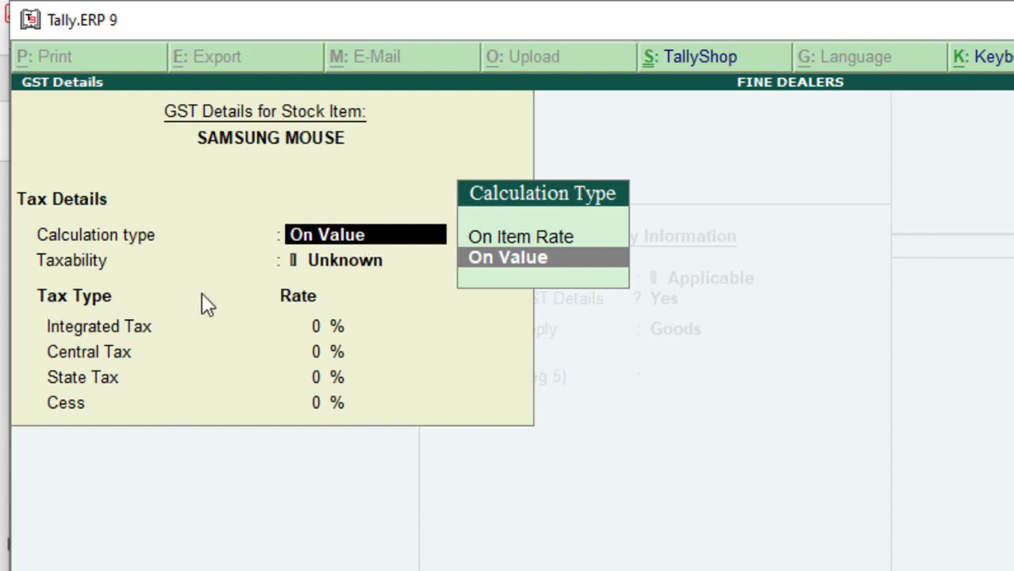
pyautogui.hotkey('alt', 'Tab')
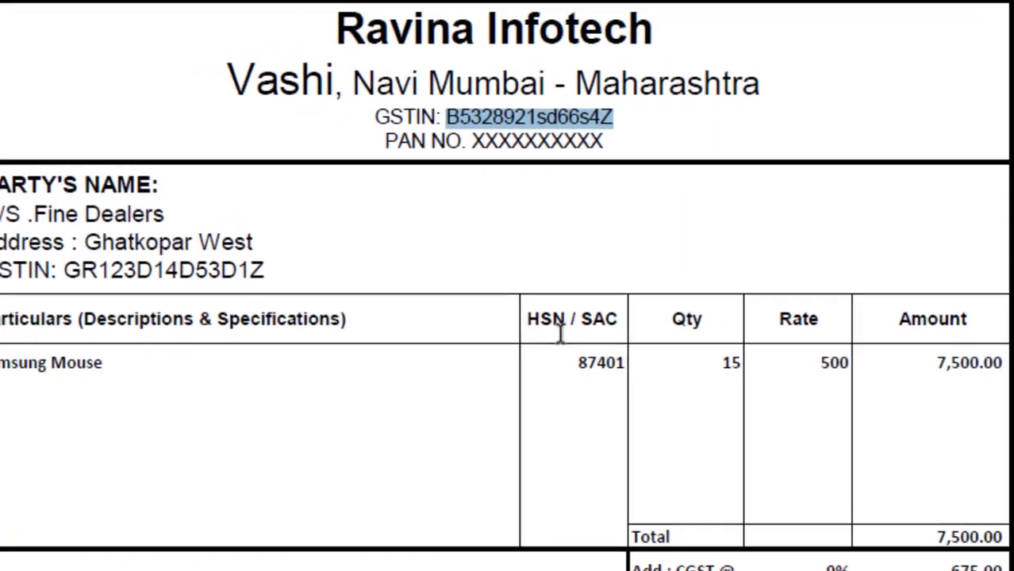
pyautogui.hotkey('alt', 'Tab')
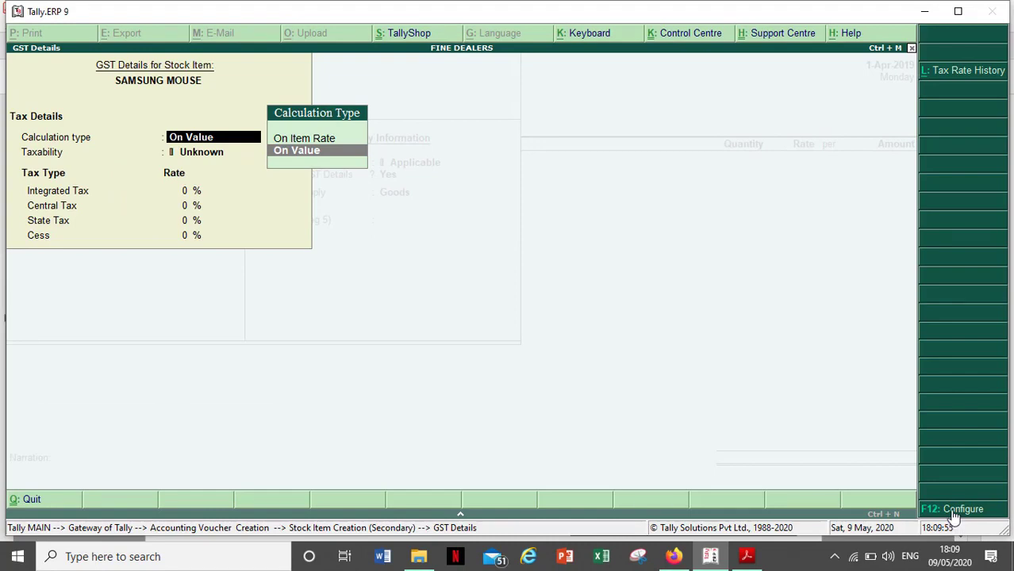
# Step: Configure the GST details screen to allow HSN/SAC details and show all GST tax types, with the other options set to No
pyautogui.click(956, 510)
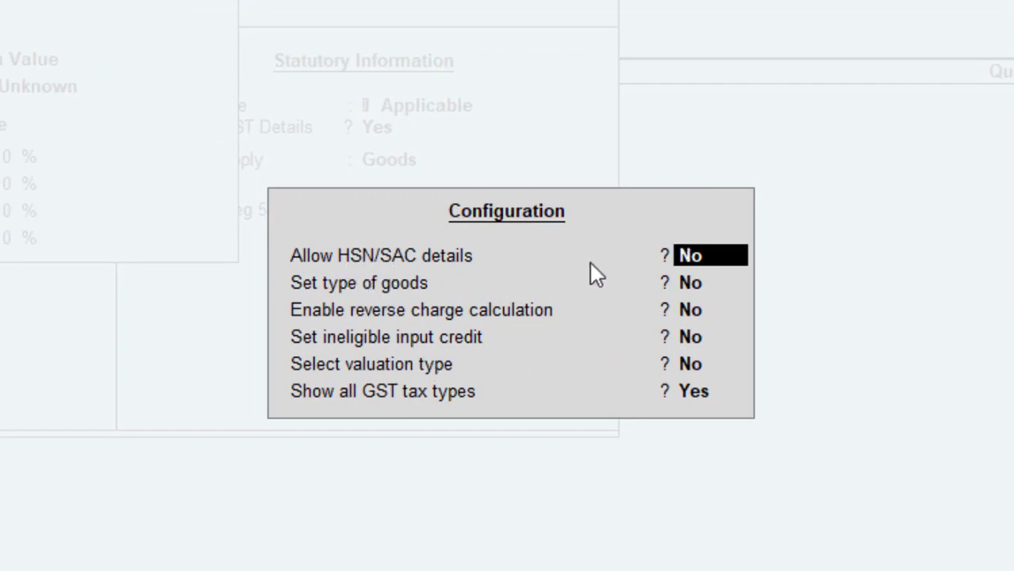
pyautogui.write('Y')
pyautogui.press('Return')
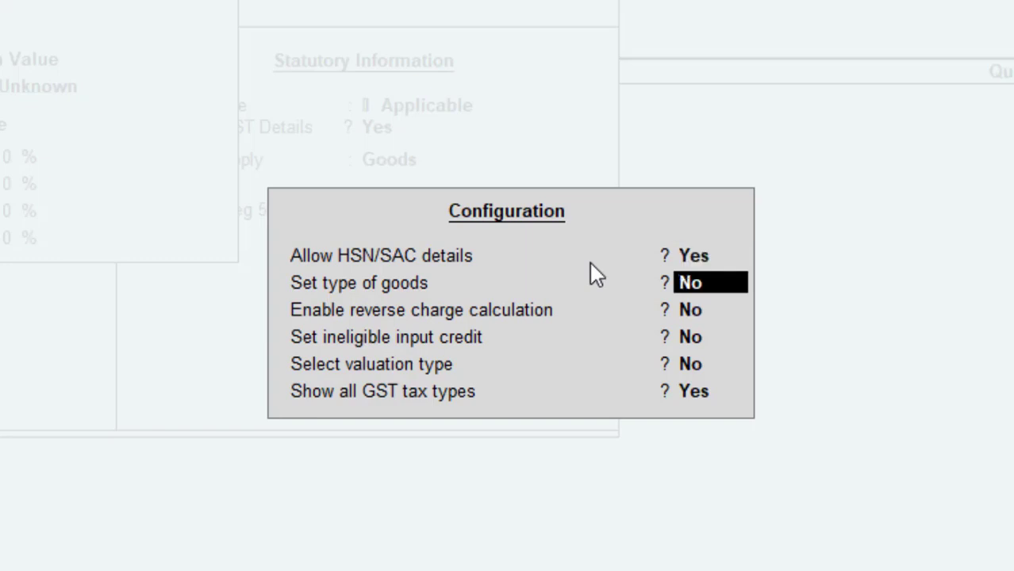
pyautogui.press('Return')
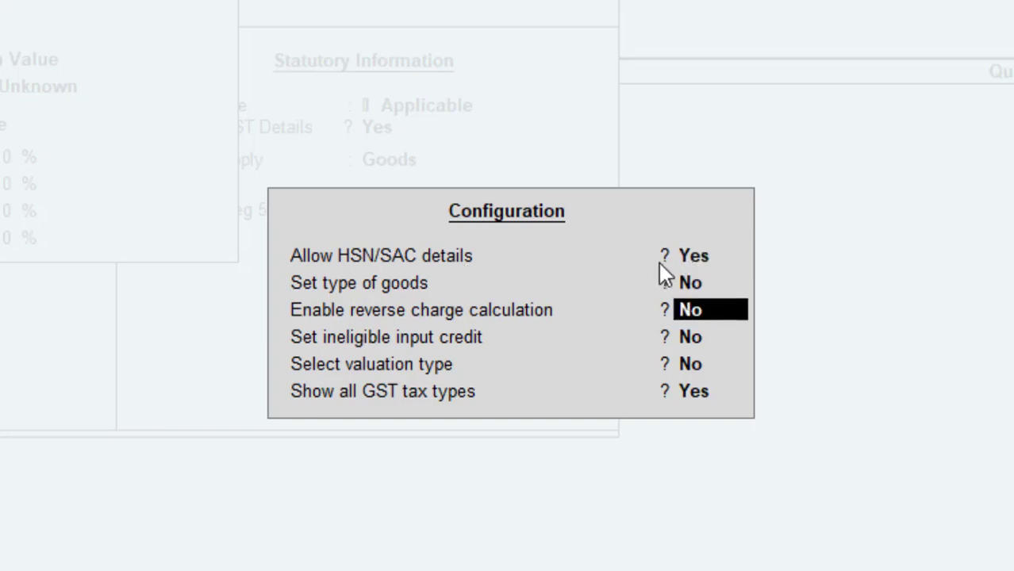
pyautogui.press('Return')
pyautogui.press('Return')
pyautogui.press('Return')
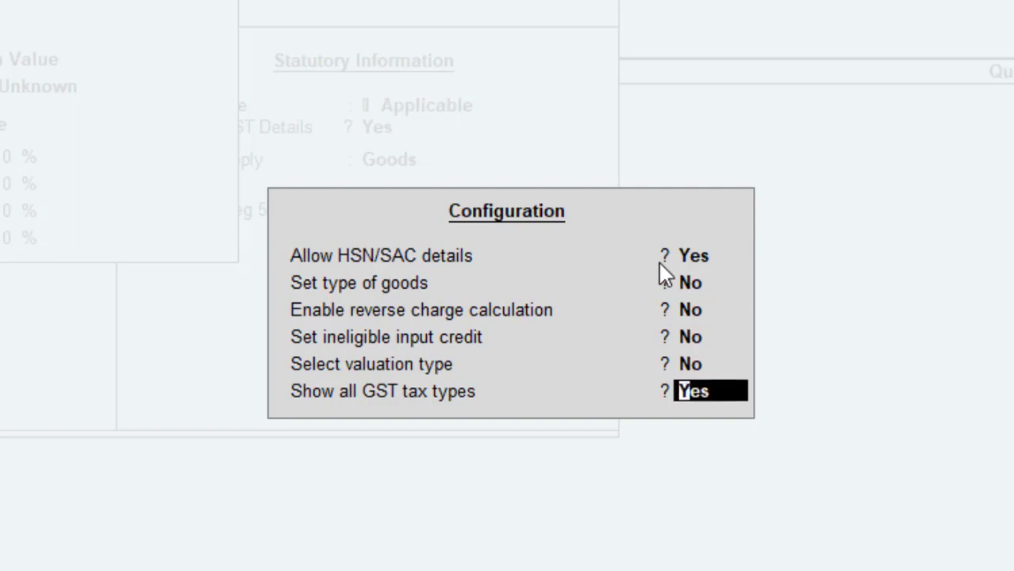
pyautogui.press('Return')
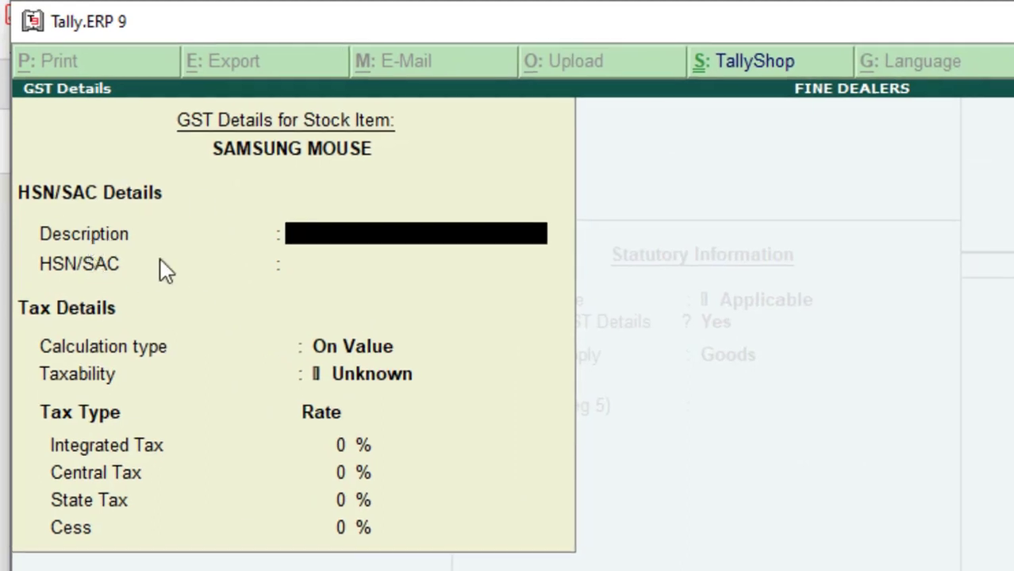
# Step: Leave the HSN/SAC description blank, look up the code in the Acrobat Reader invoice, and enter HSN/SAC 87401 in Tally
pyautogui.press('Return')
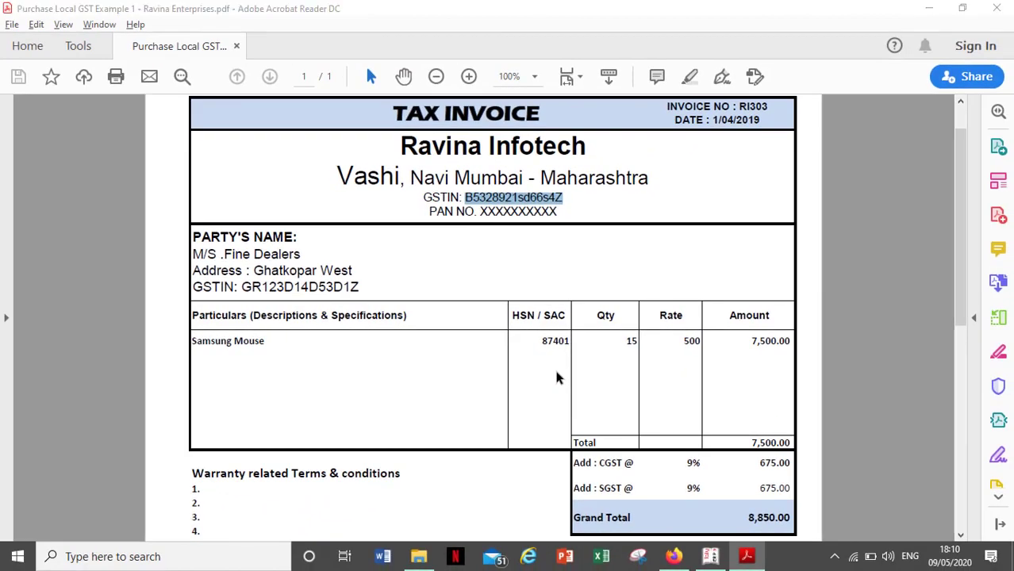
pyautogui.hotkey('alt', 'Tab')
pyautogui.write('87401')
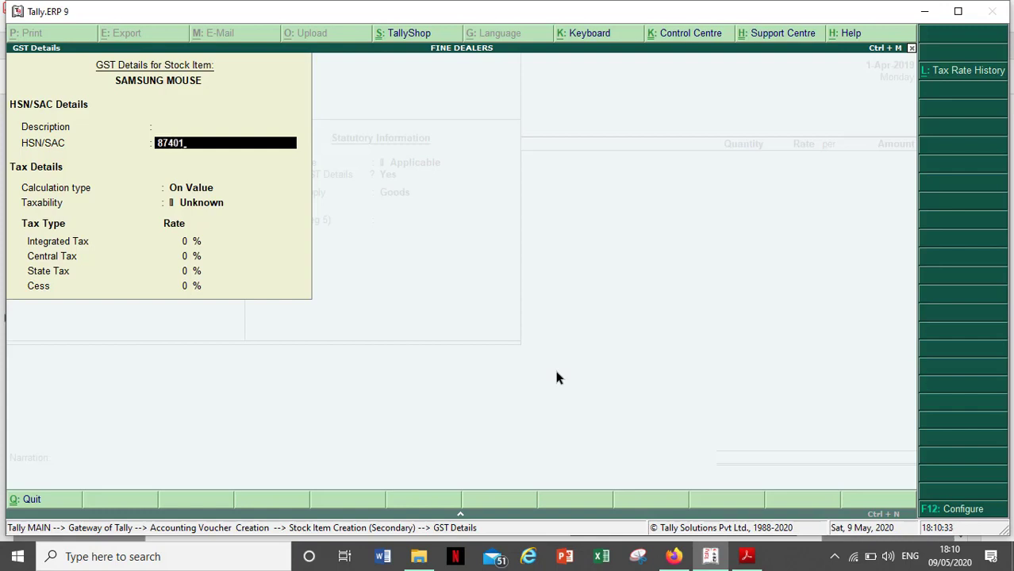
pyautogui.press('Return')
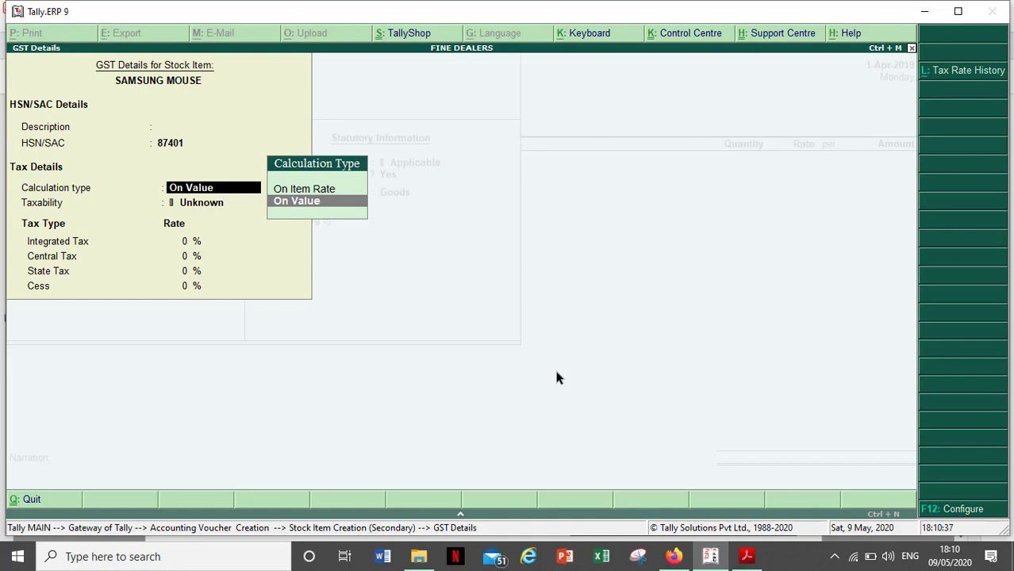
# Step: Set the item's tax calculation type to On Value and its taxability to Taxable
pyautogui.press('Return')
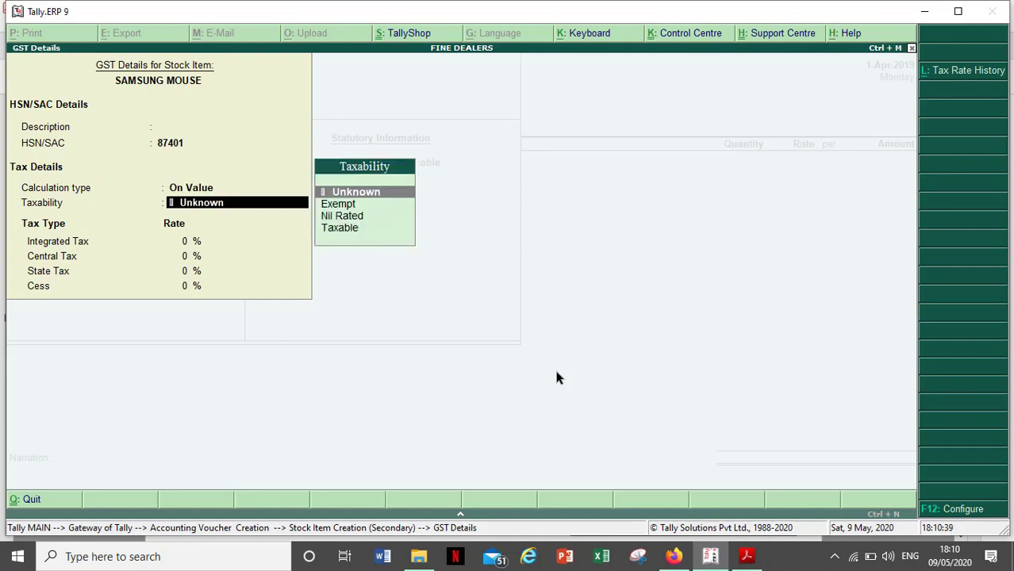
pyautogui.press('Down')
pyautogui.press('Down')
pyautogui.press('Down')
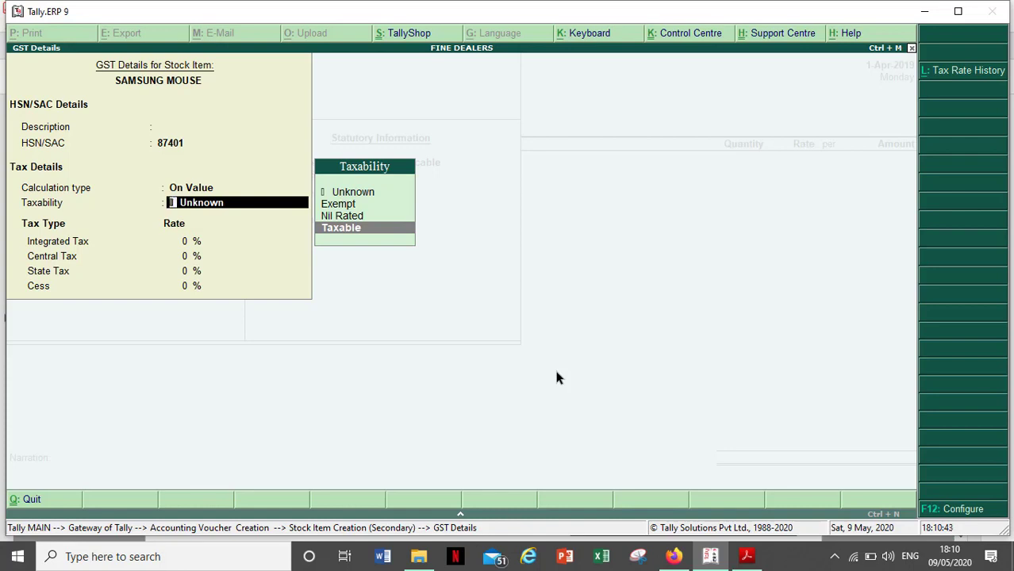
pyautogui.press('Return')
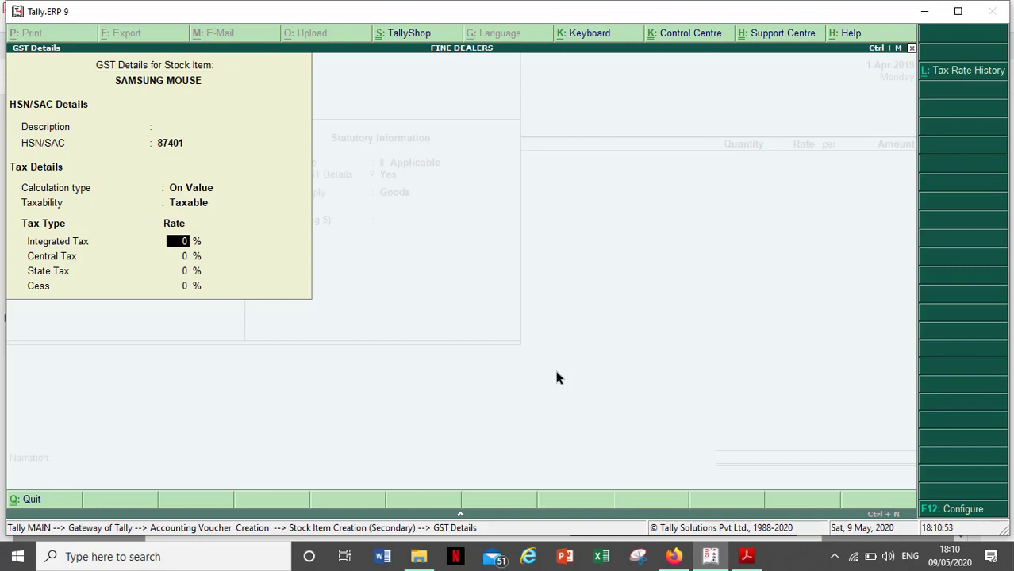
# Step: Set the item's integrated tax to 18%, with central and state tax at 9% each and cess at 0%
pyautogui.write('18')
pyautogui.press('Return')
pyautogui.press('Return')
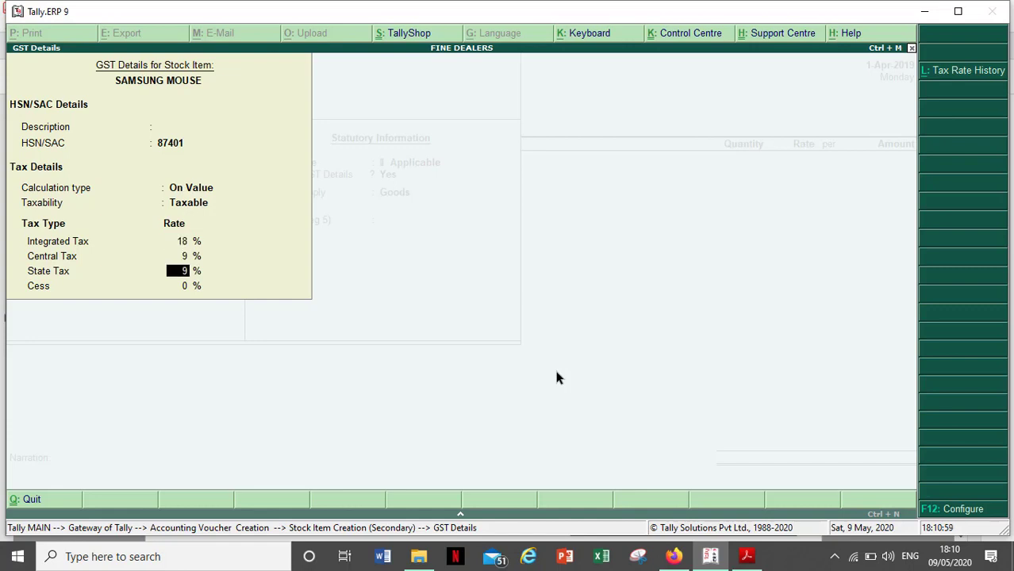
pyautogui.press('Return')
pyautogui.press('Return')
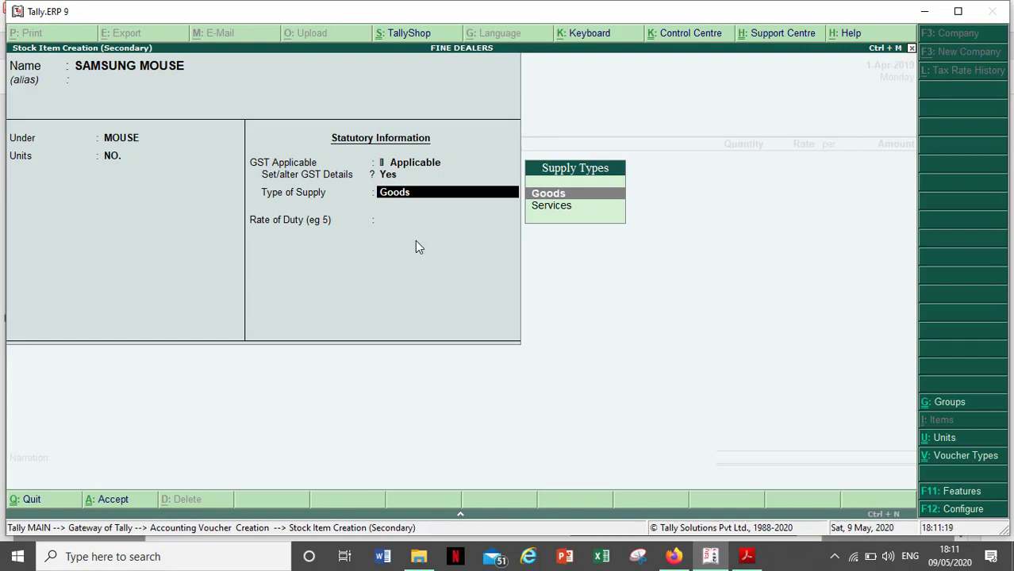
# Step: Set the type of supply to Goods, leave the rate of duty empty, and save the stock item
pyautogui.press('Down')
pyautogui.press('Up')
pyautogui.press('Return')
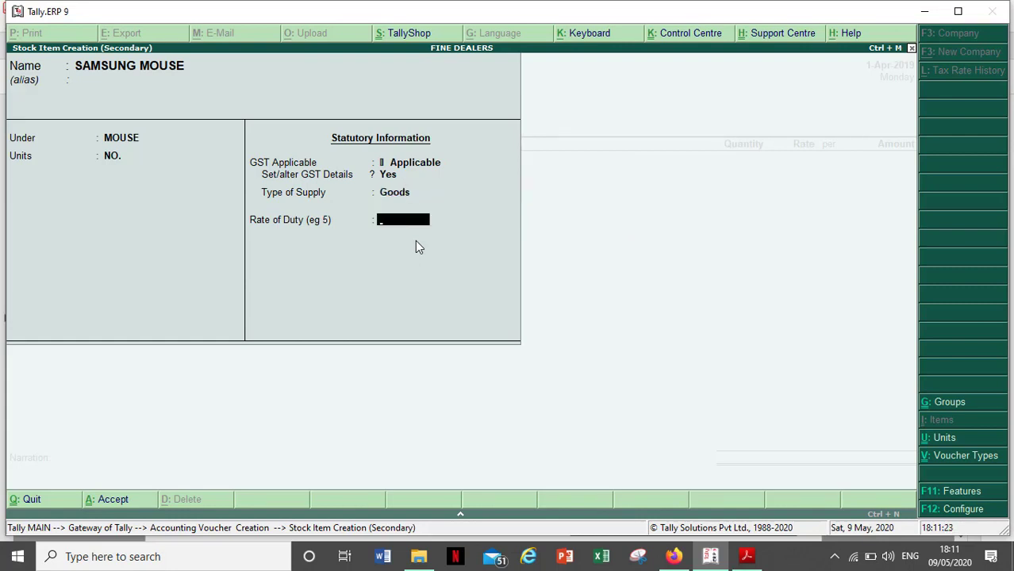
pyautogui.press('Return')
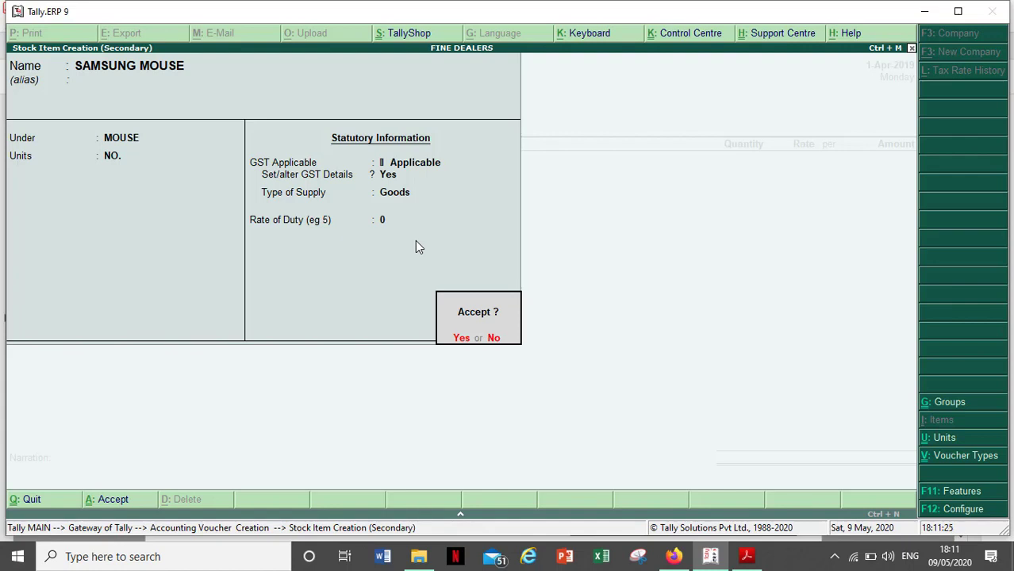
pyautogui.press('Return')
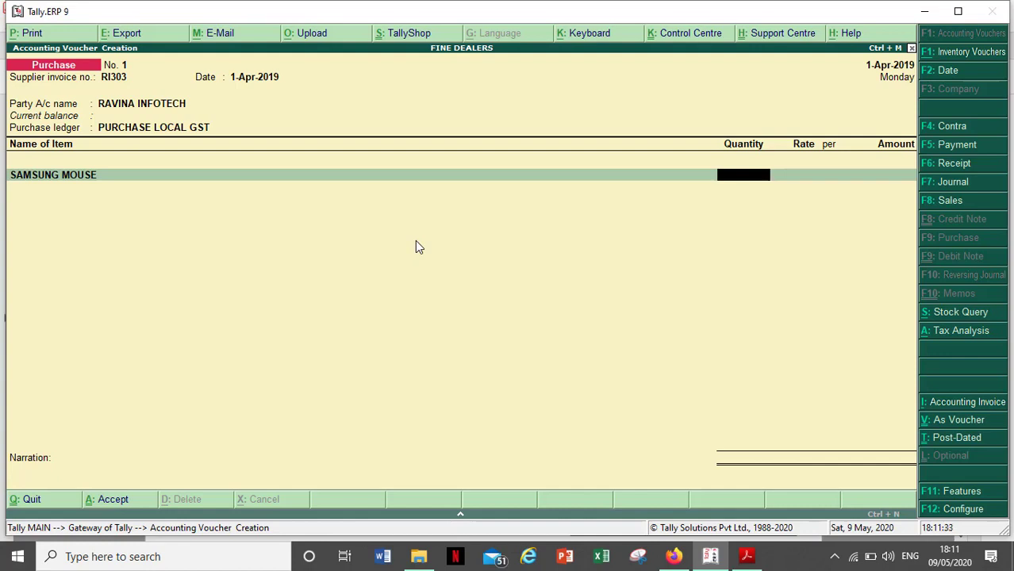
# Step: Check the quantity and rate in the Acrobat Reader invoice, then enter 15 NO. of SAMSUNG MOUSE at 500 each in the Tally voucher
pyautogui.hotkey('alt', 'Tab')
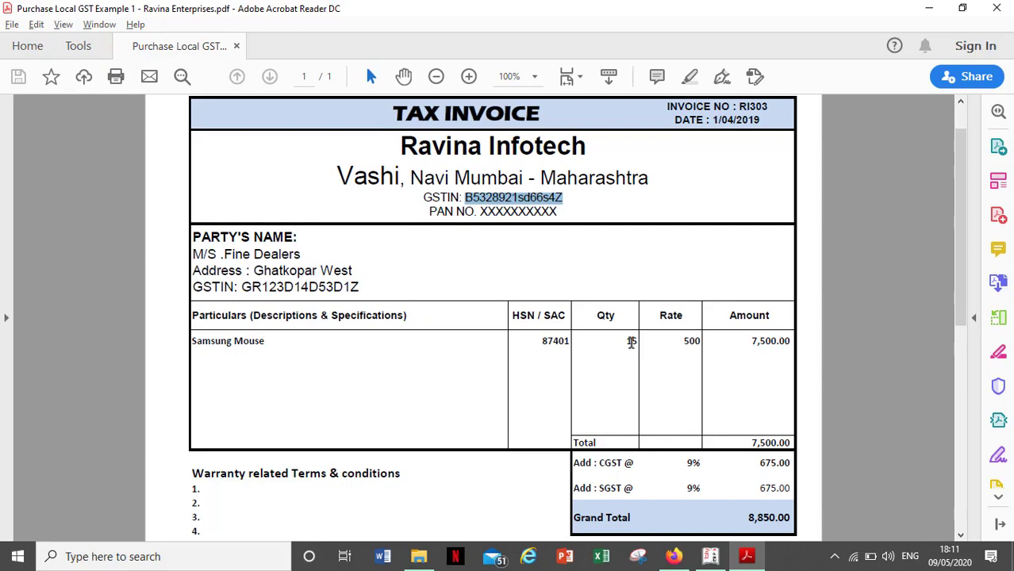
pyautogui.hotkey('alt', 'Tab')
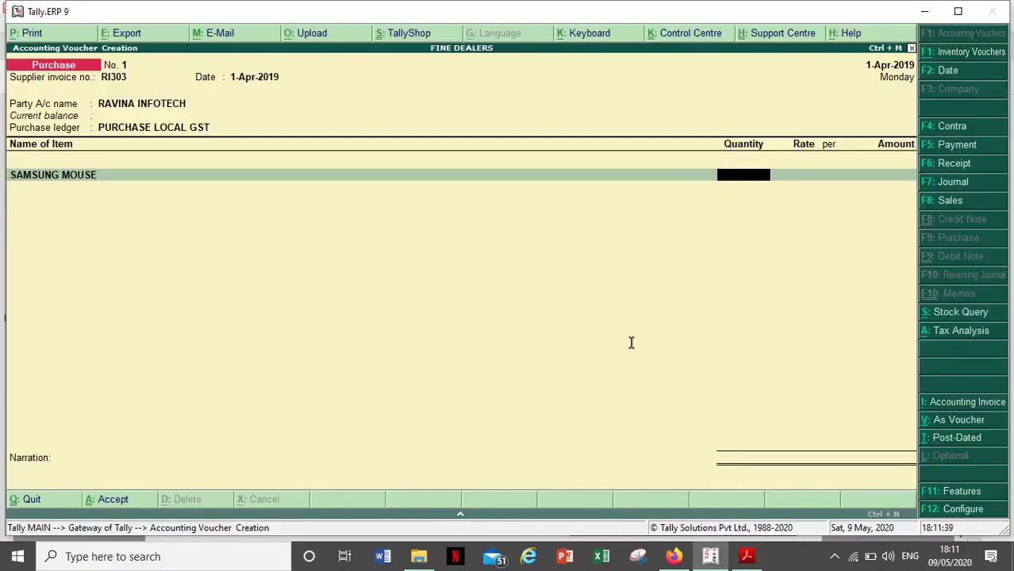
pyautogui.write('15')
pyautogui.press('Return')
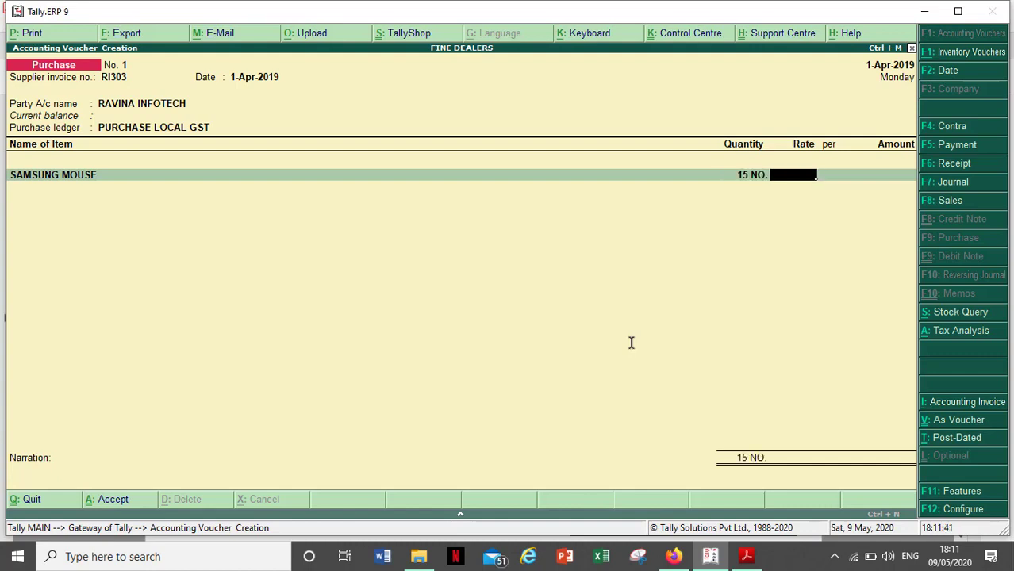
pyautogui.write('500')
pyautogui.press('Return')
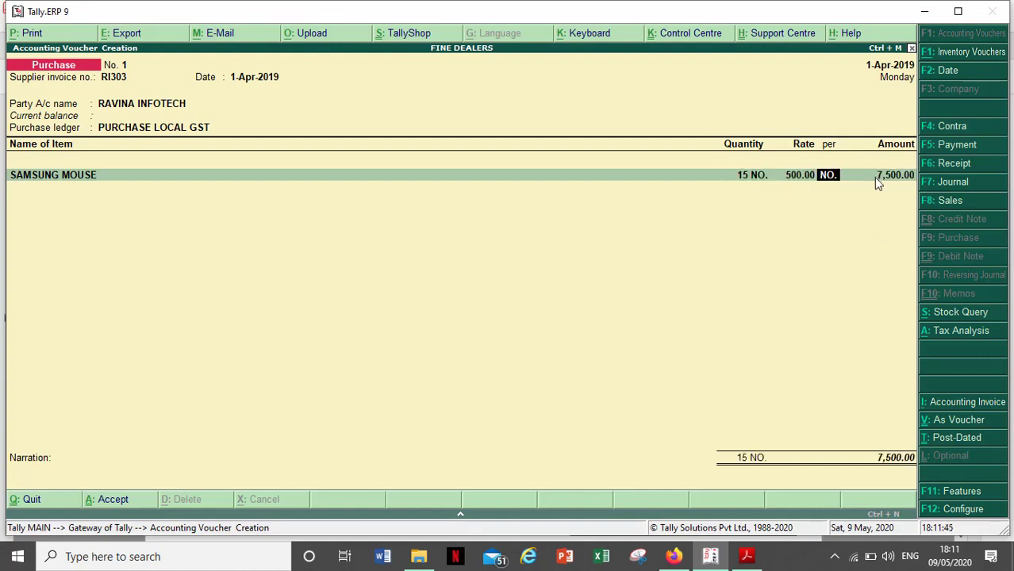
pyautogui.press('Return')
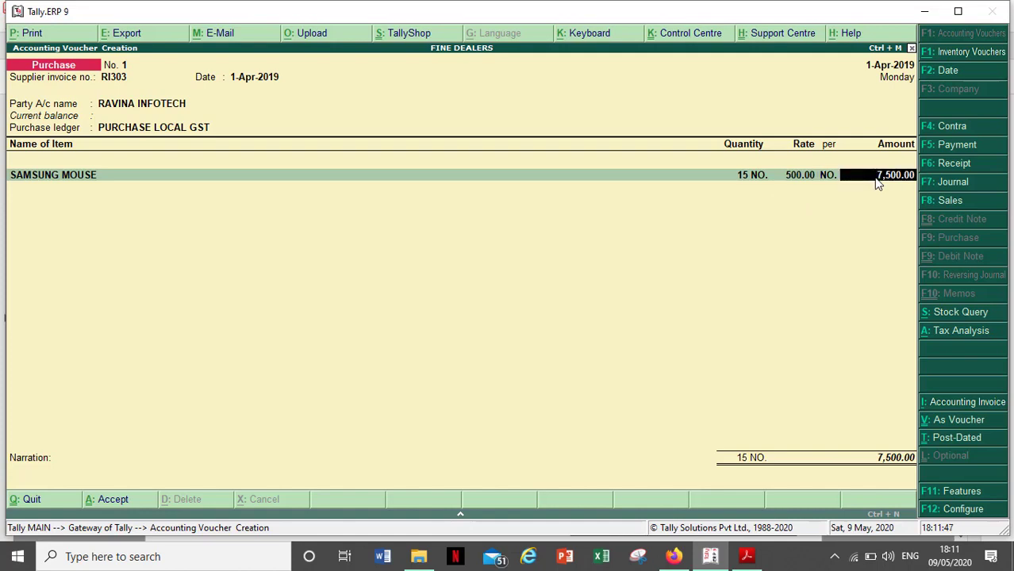
pyautogui.press('Return')
pyautogui.press('Return')
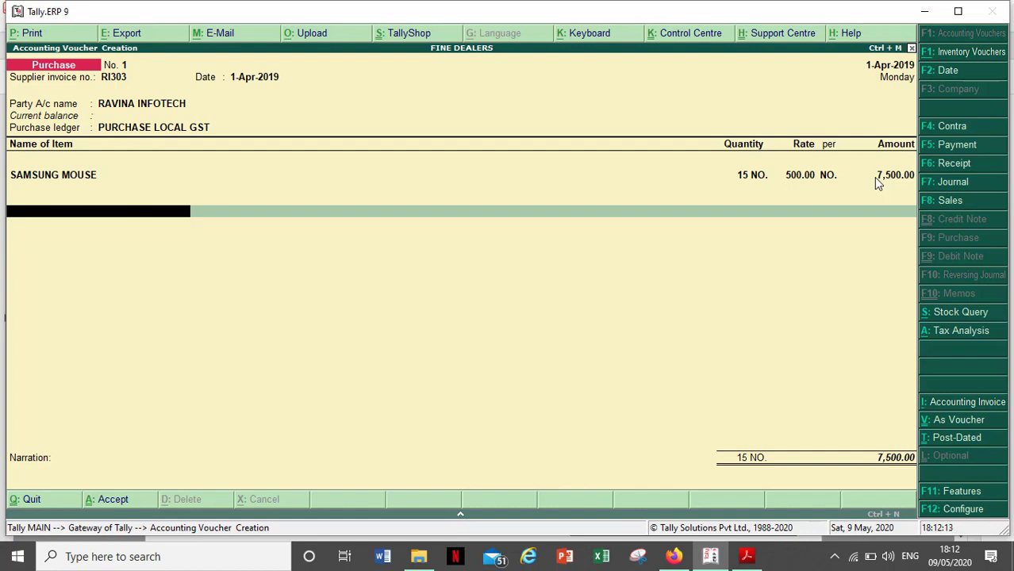
# Step: Start a new ledger named CGST without an alias from the voucher's ledger line below the item
pyautogui.press('Return')
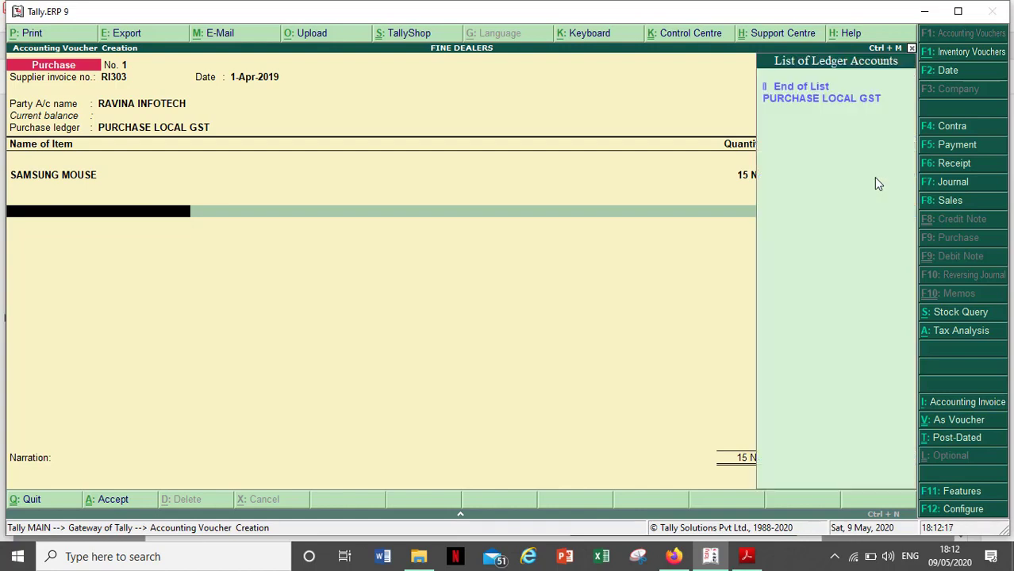
pyautogui.hotkey('alt', 'c')
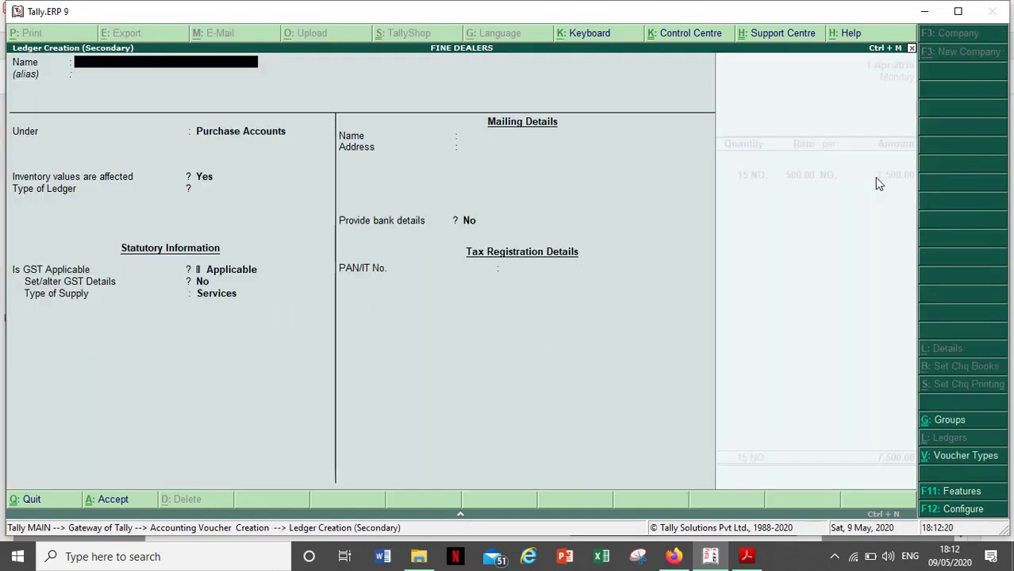
pyautogui.write('CGST')
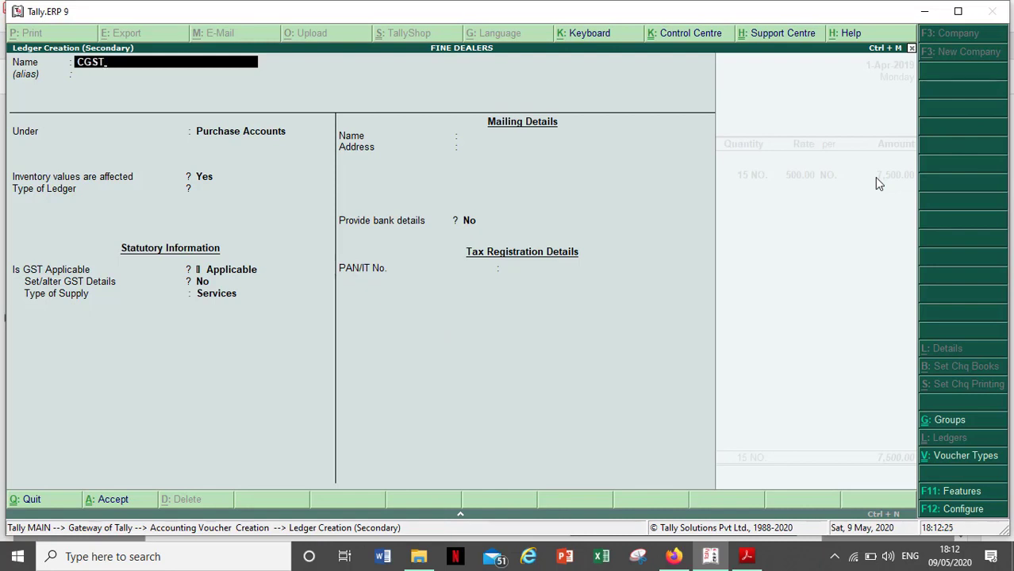
pyautogui.press('Return')
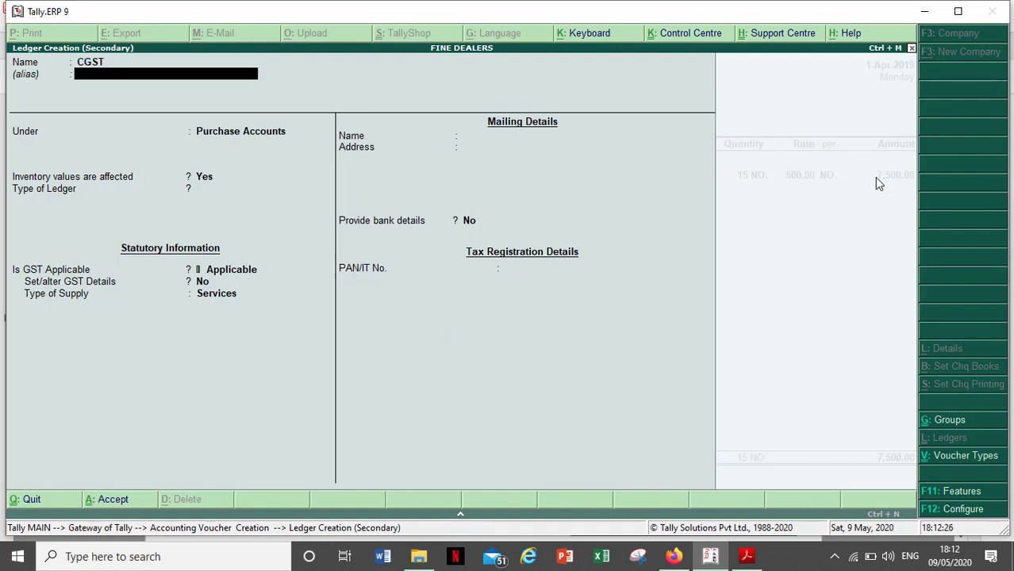
pyautogui.press('Return')
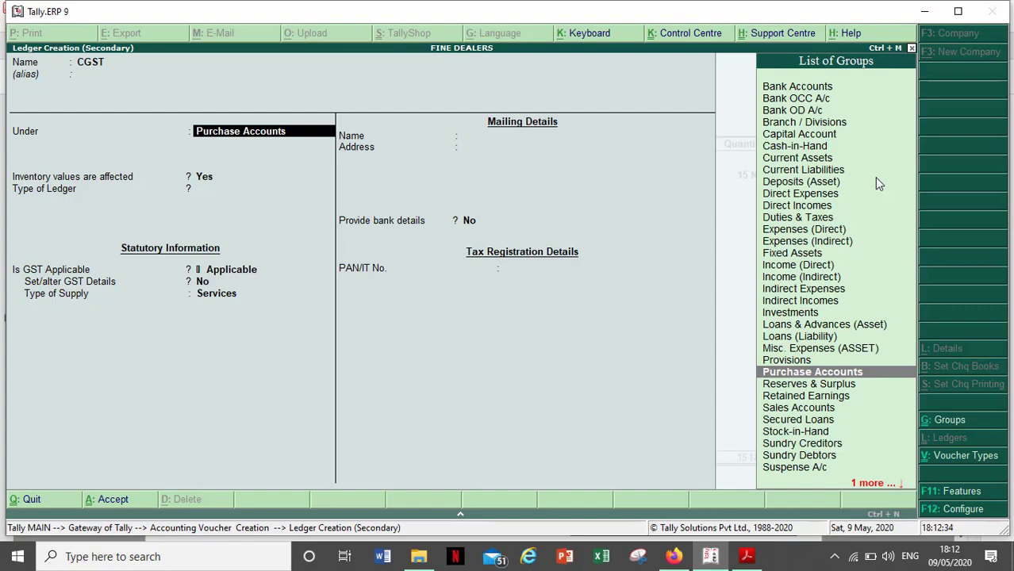
# Step: Place the CGST ledger under Duties & Taxes, with GST as the type of duty and Central Tax as the tax type
pyautogui.write('DU')
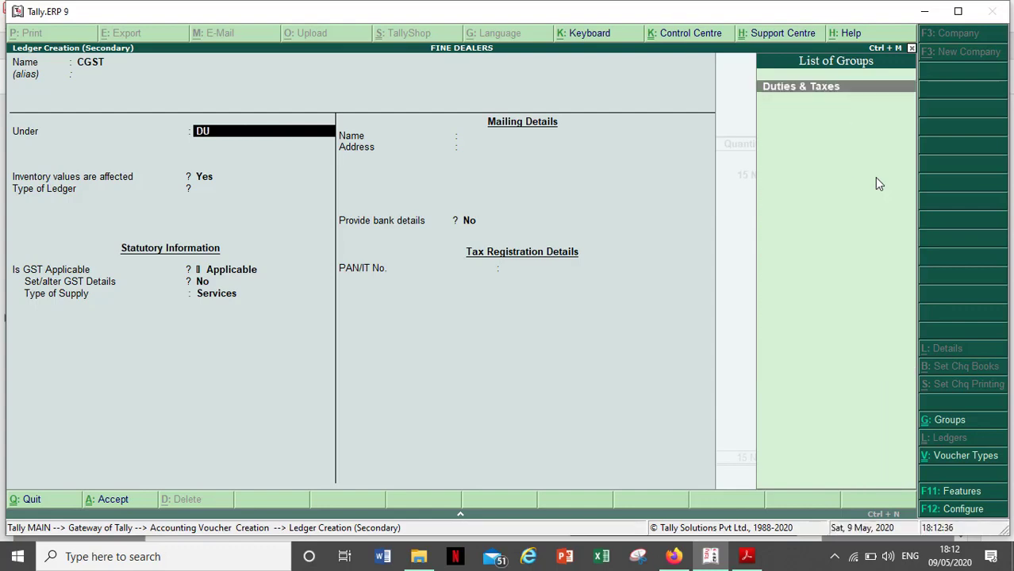
pyautogui.write('T')
pyautogui.press('Return')
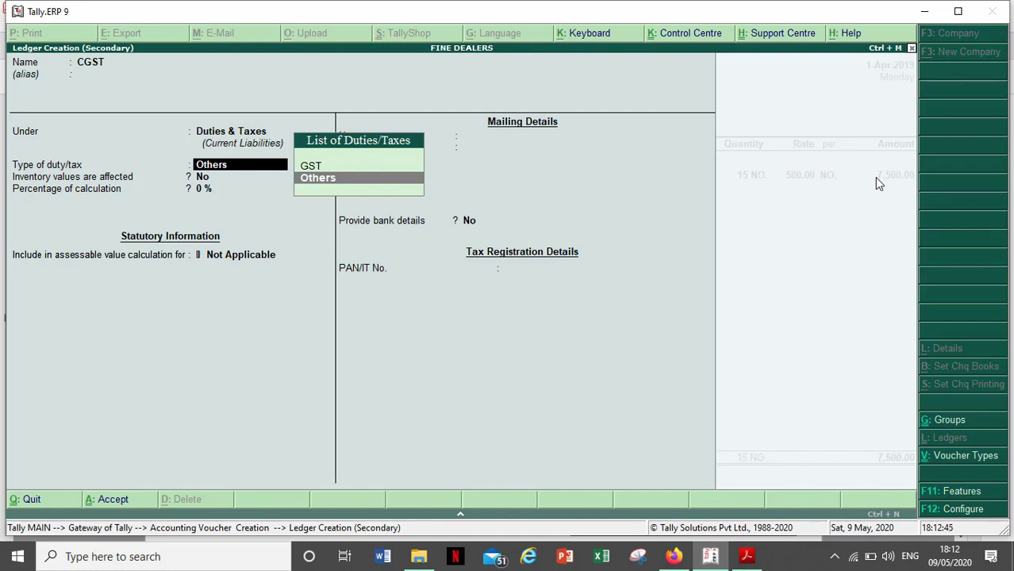
pyautogui.press('Up')
pyautogui.press('Return')
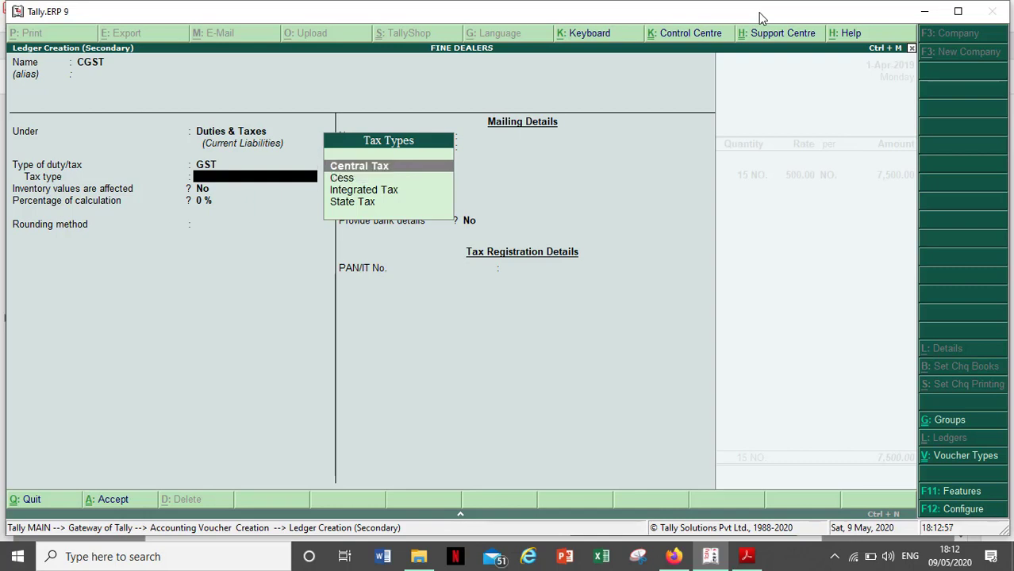
pyautogui.press('Return')
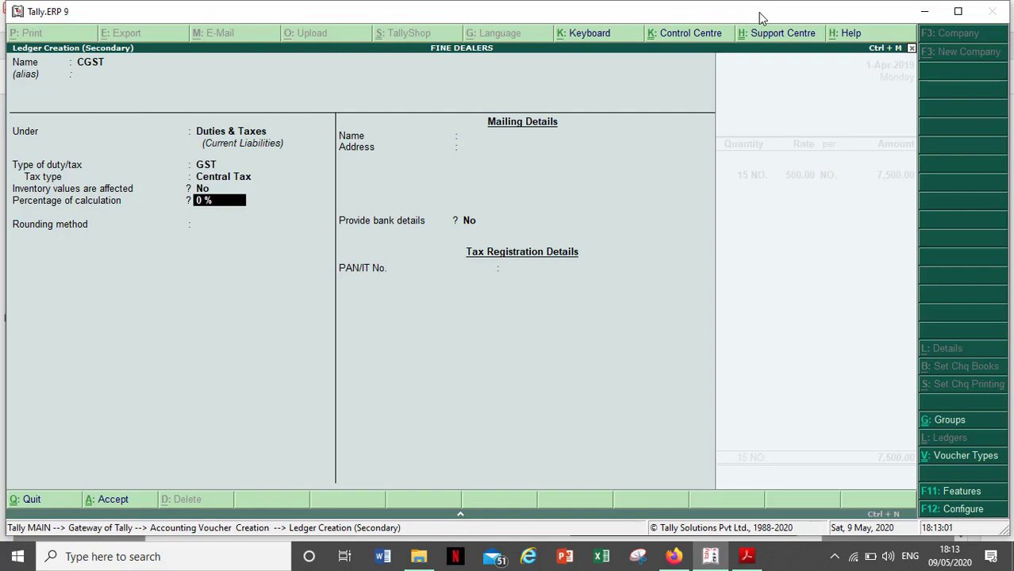
# Step: Keep the CGST ledger's percentage at 0 % and rounding method Not Applicable, save it, and accept its calculated amount in the voucher
pyautogui.press('Return')
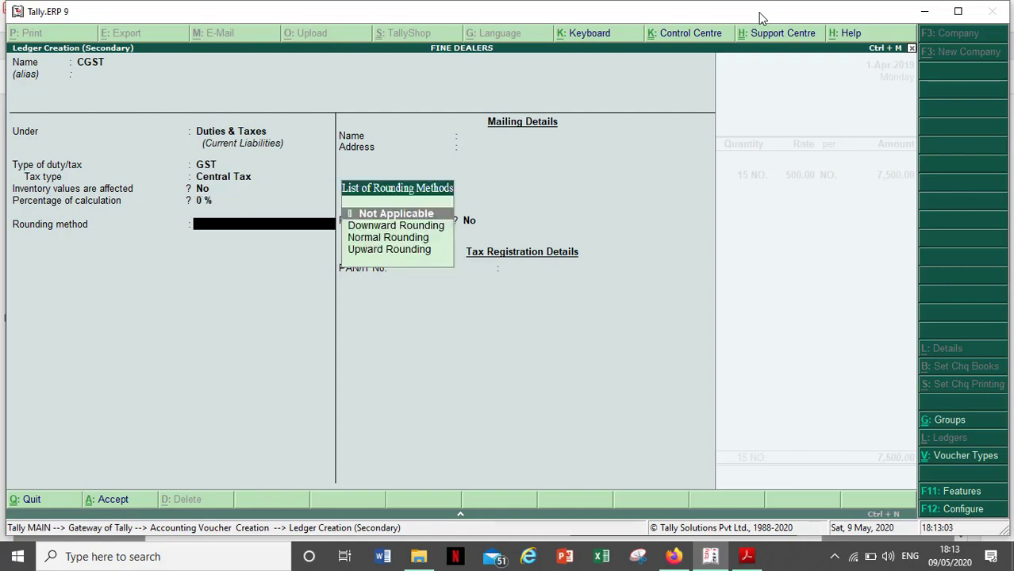
pyautogui.press('Return')
pyautogui.press('Return')
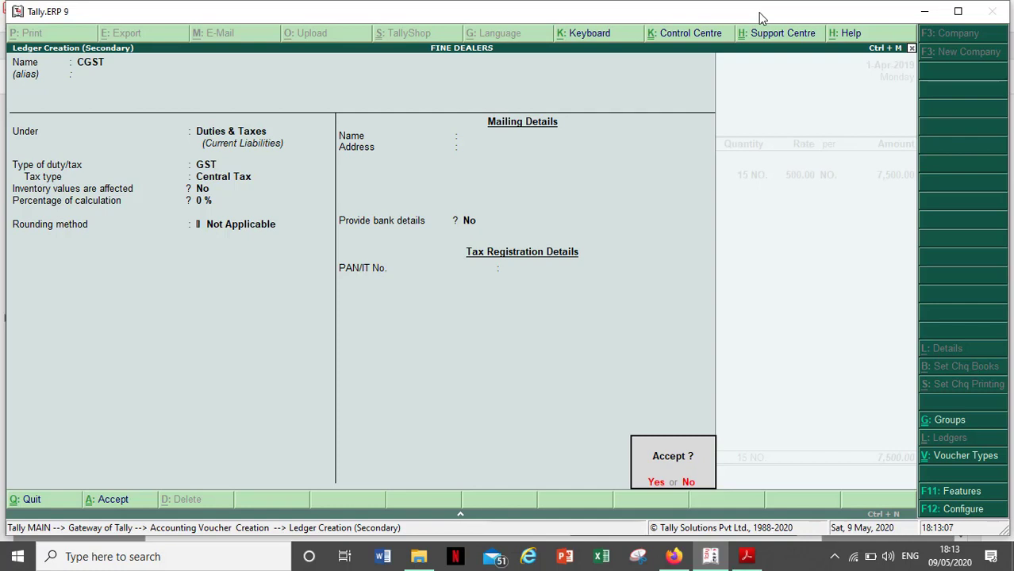
pyautogui.press('Return')
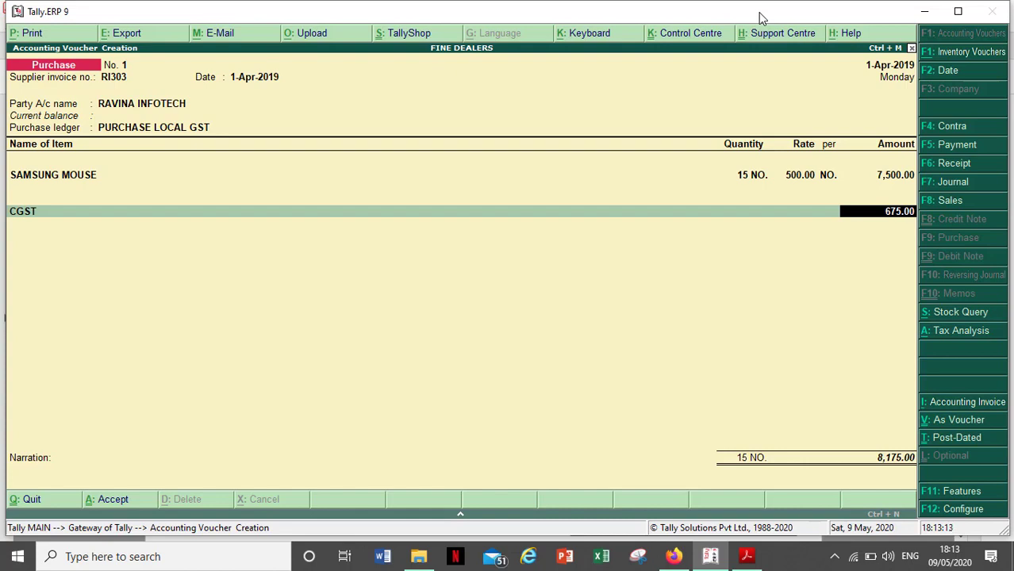
pyautogui.press('Return')
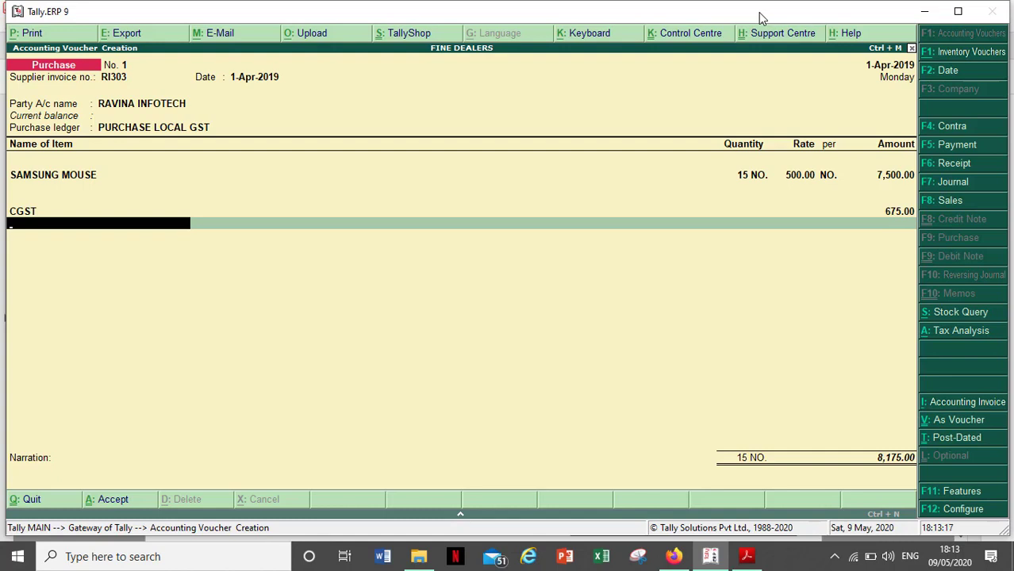
# Step: Start a new ledger named SGST without an alias under Duties & Taxes, with GST as the type of duty and State Tax as the tax type
pyautogui.hotkey('alt', 'c')
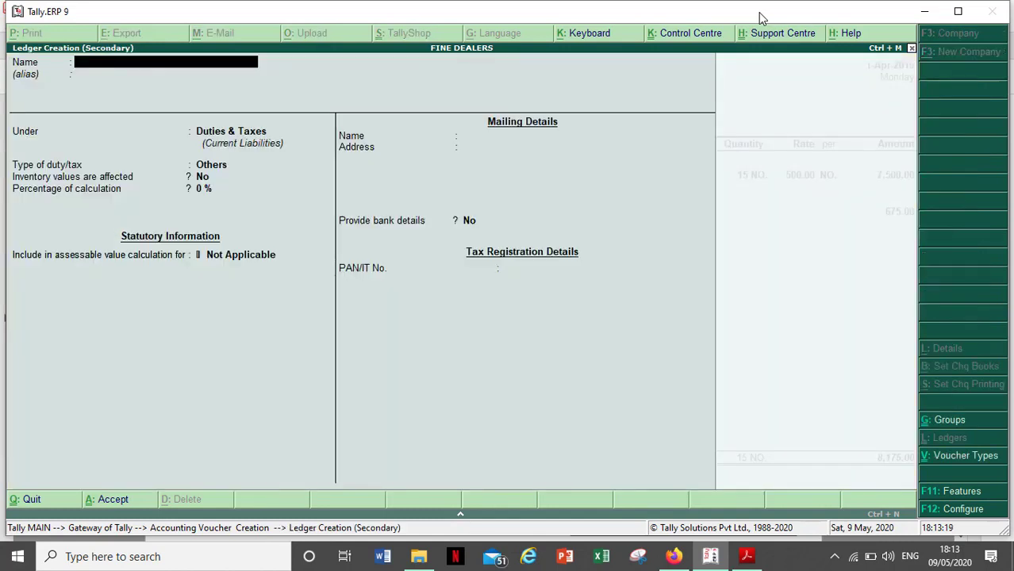
pyautogui.write('SGST')
pyautogui.press('Return')
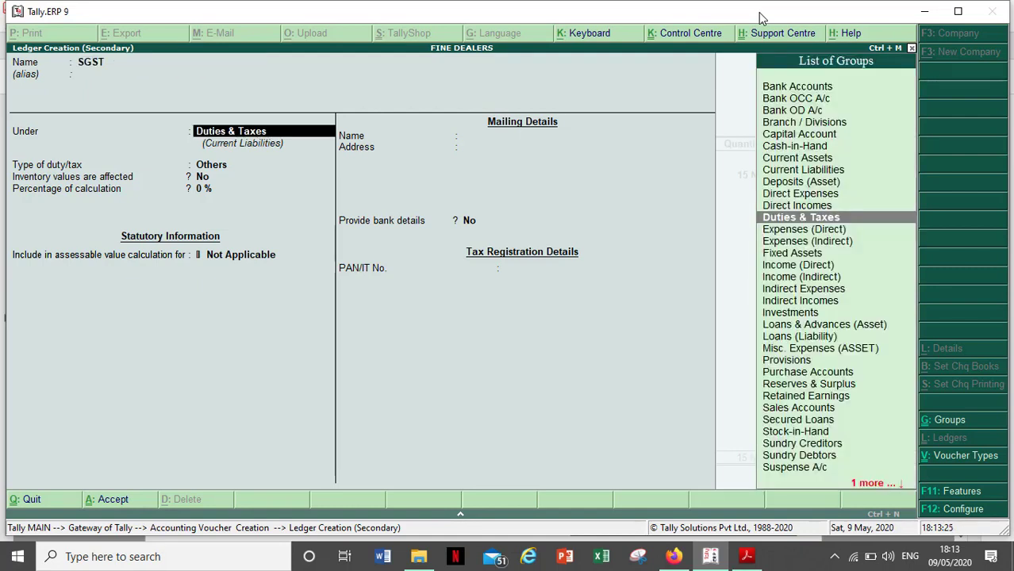
pyautogui.press('Return')
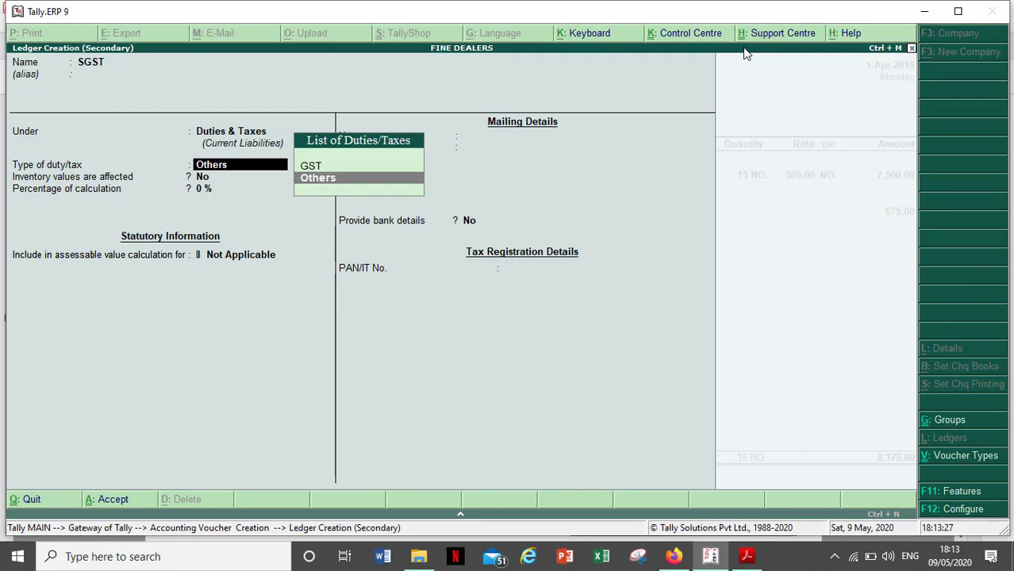
pyautogui.press('Up')
pyautogui.press('Return')
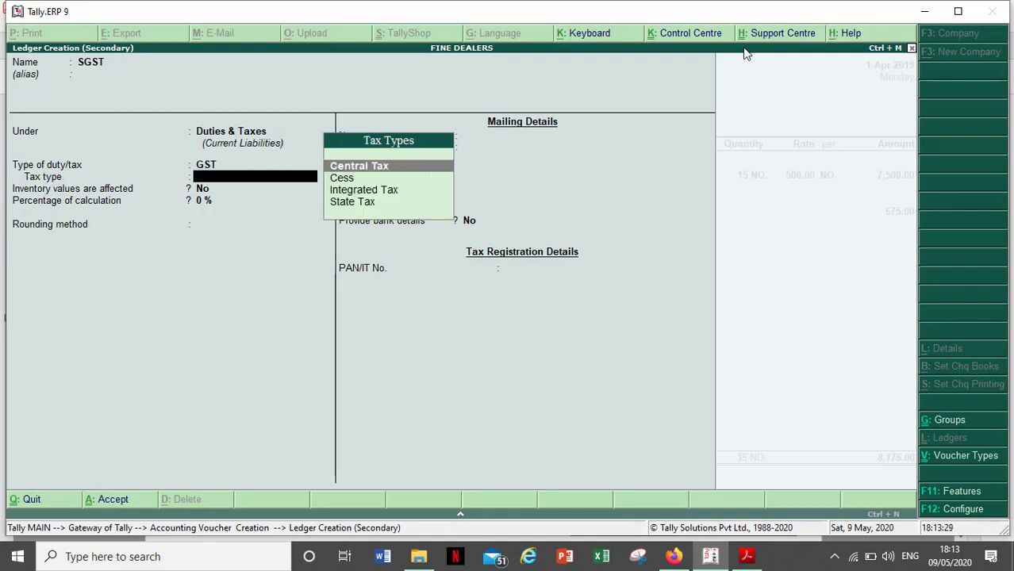
pyautogui.press('Down')
pyautogui.press('Down')
pyautogui.press('Down')
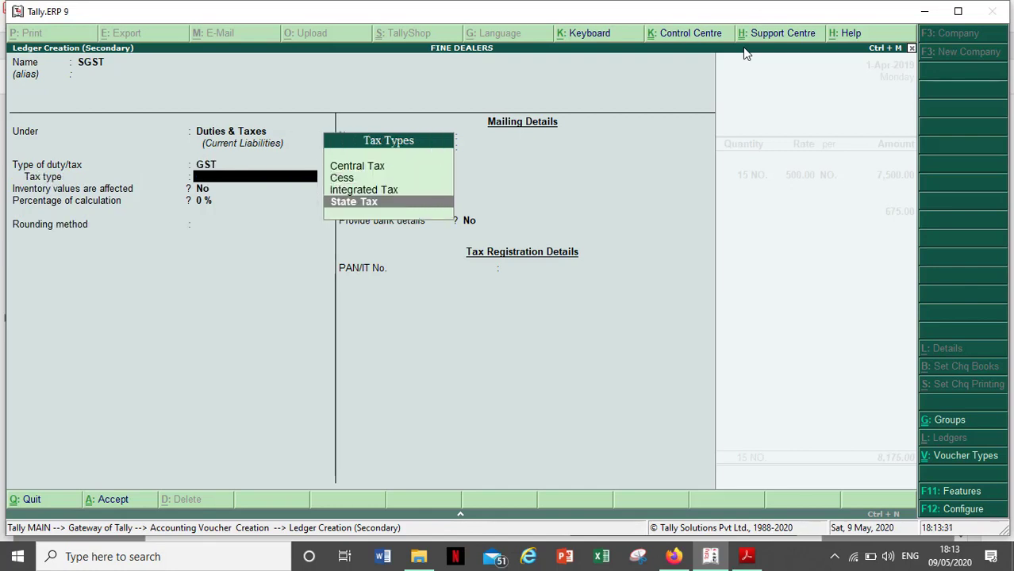
pyautogui.press('Return')
# Step: Keep the SGST ledger's percentage at 0 % and rounding method Not Applicable, and save the ledger
pyautogui.press('Return')
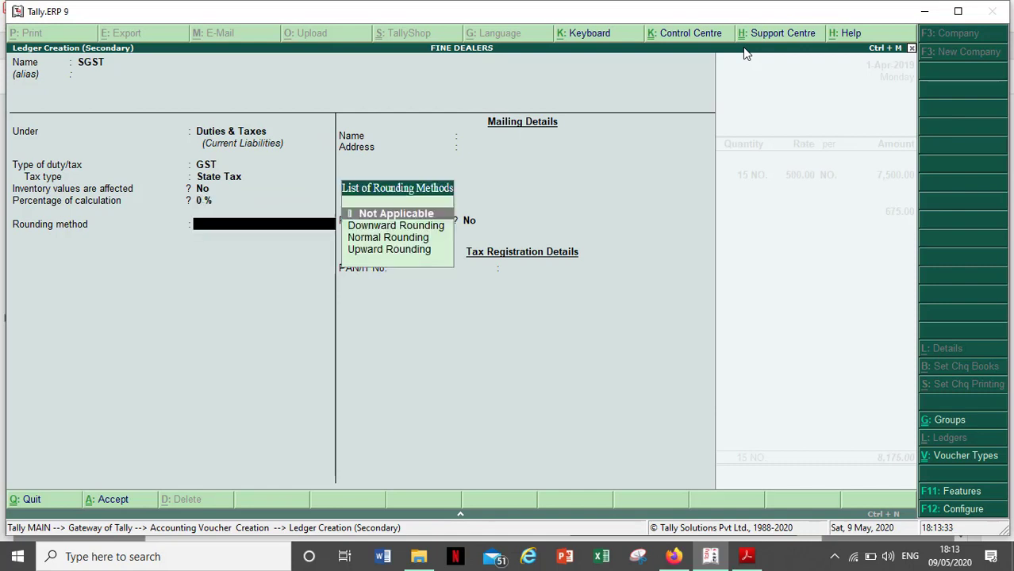
pyautogui.press('Return')
pyautogui.press('Return')
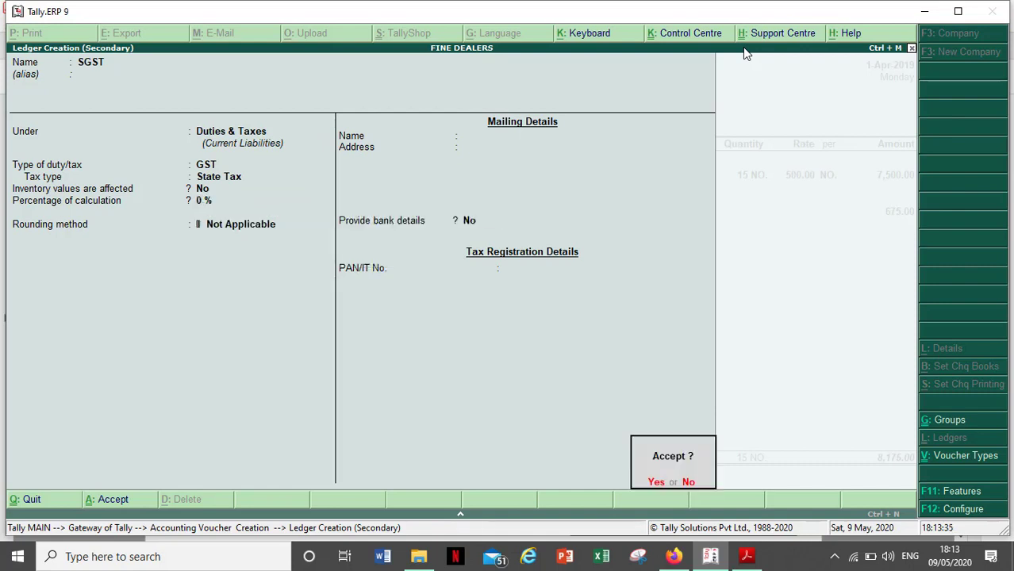
pyautogui.press('Return')
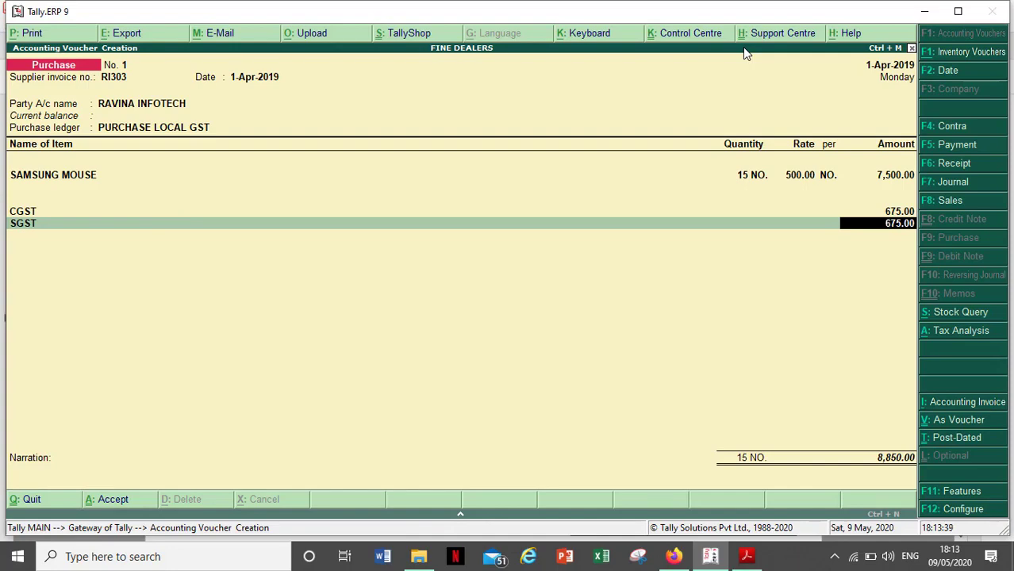
# Step: Check the tax amounts in the Acrobat Reader invoice, then accept the SGST amount in the Tally voucher and finish its ledger lines
pyautogui.hotkey('alt', 'Tab')
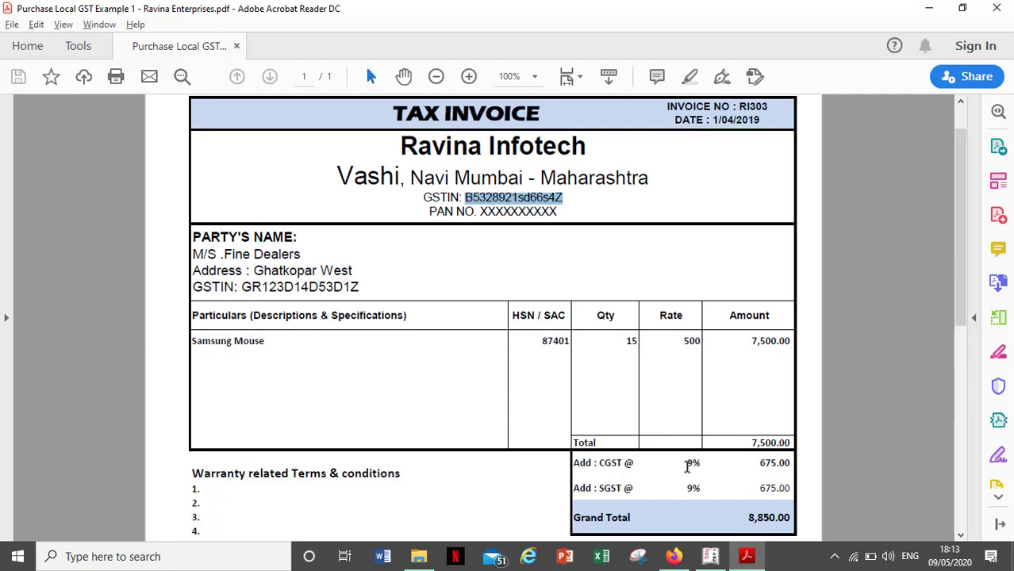
pyautogui.hotkey('alt', 'Tab')
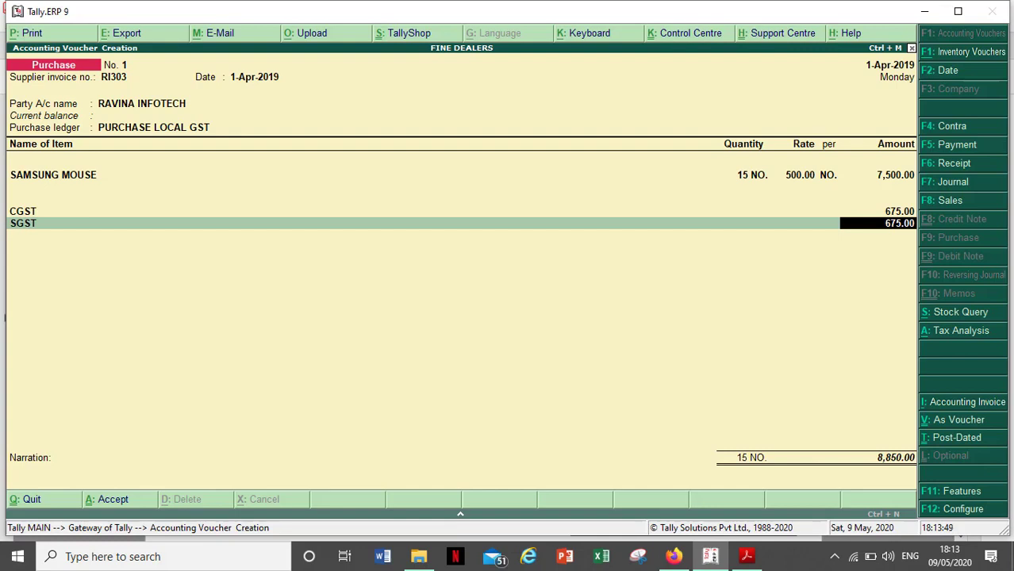
pyautogui.press('Return')
pyautogui.press('Return')
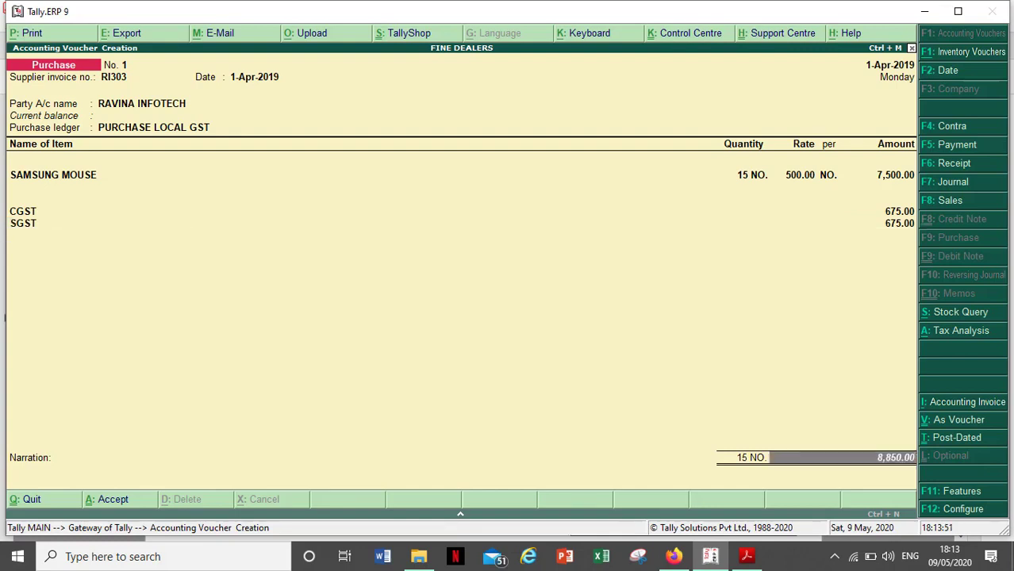
pyautogui.press('Return')
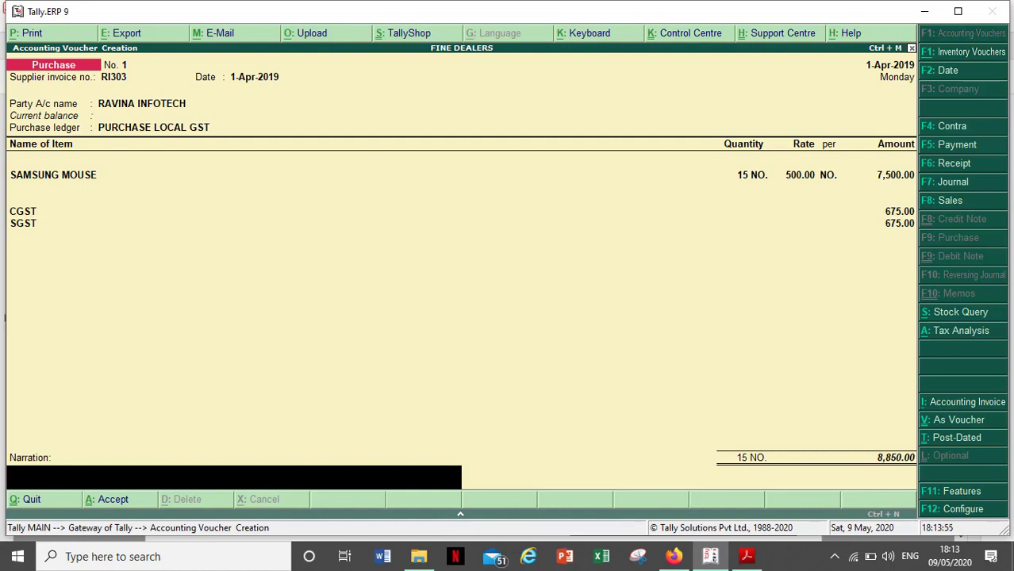
# Step: Enter "Being Mouse Purchased" as the purchase voucher's narration
pyautogui.write('bEING')
pyautogui.press('BackSpace')
pyautogui.press('BackSpace')
pyautogui.press('BackSpace')
pyautogui.press('BackSpace')
pyautogui.press('BackSpace')
pyautogui.press('BackSpace')
pyautogui.write('Being Mouse Purchased')
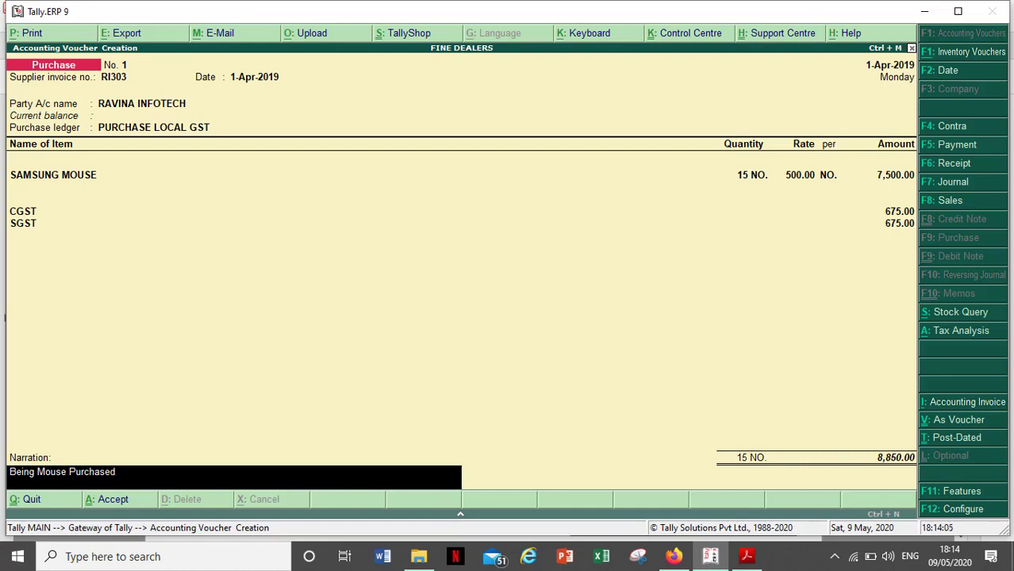
pyautogui.press('Return')
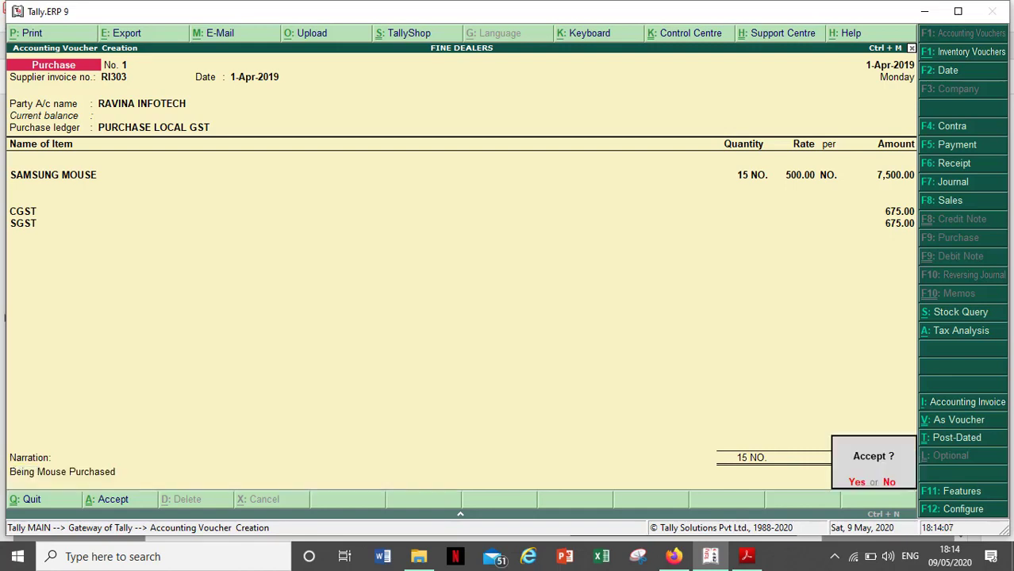